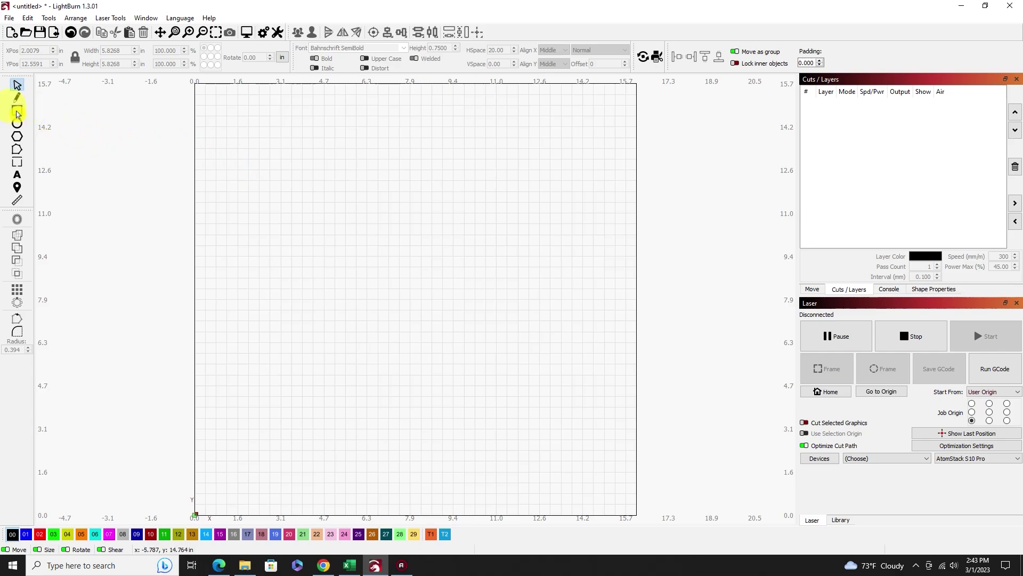
# - Draw a square about 4.53 in wide near the upper-left corner of the work area
pyautogui.click(18, 110)
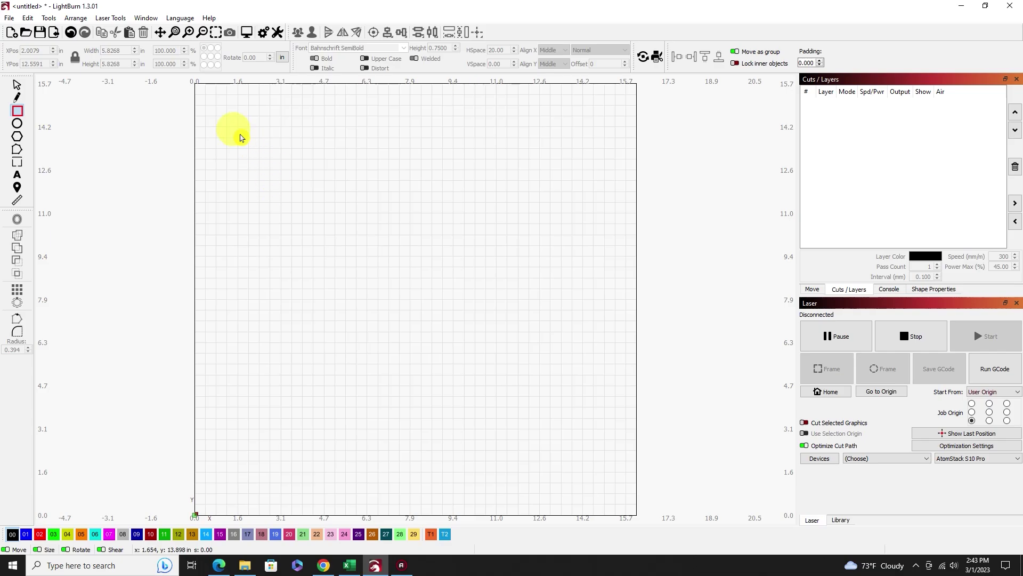
pyautogui.moveTo(233, 127); pyautogui.dragTo(331, 250)
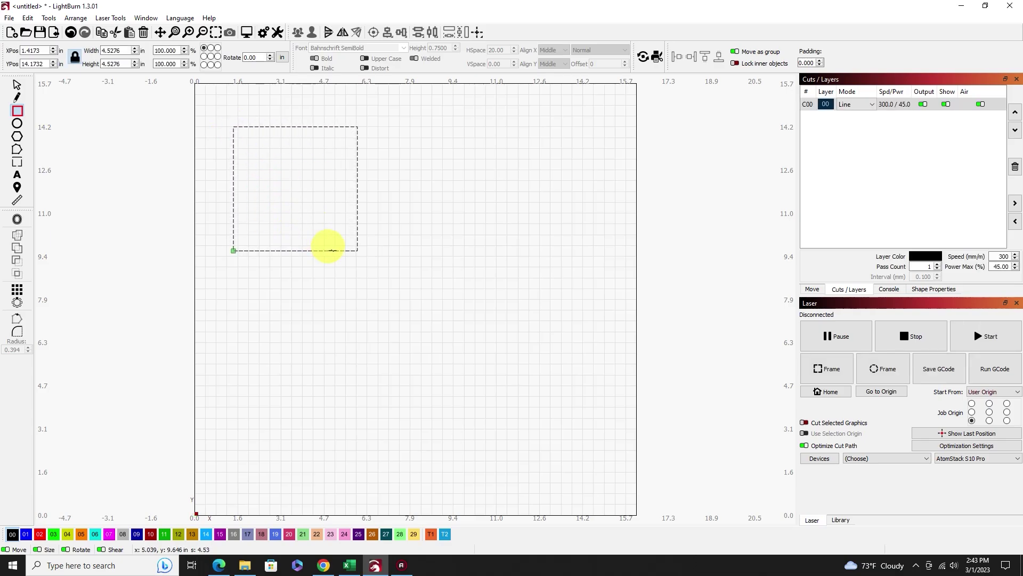
pyautogui.click(214, 34)
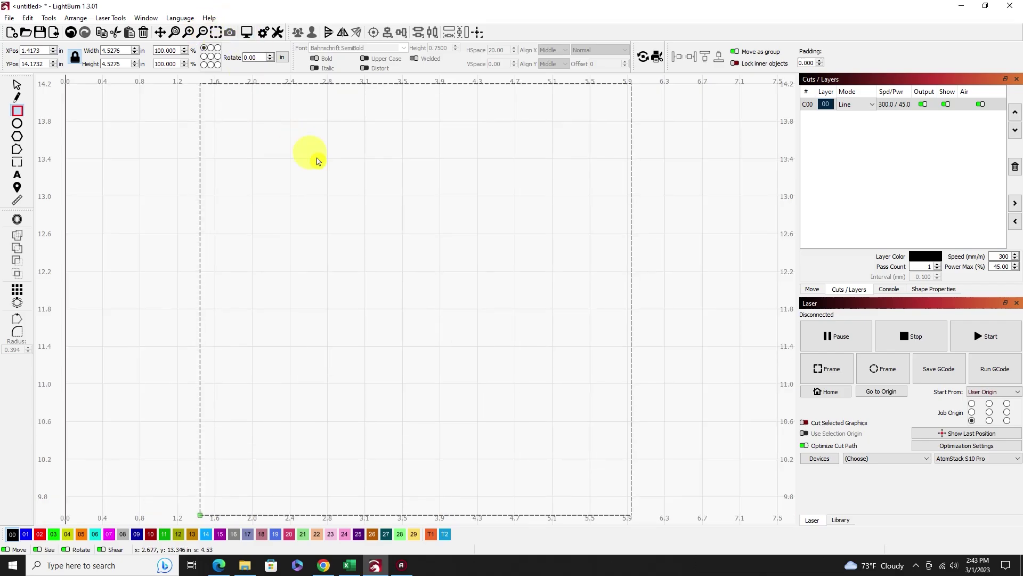
pyautogui.click(358, 199)
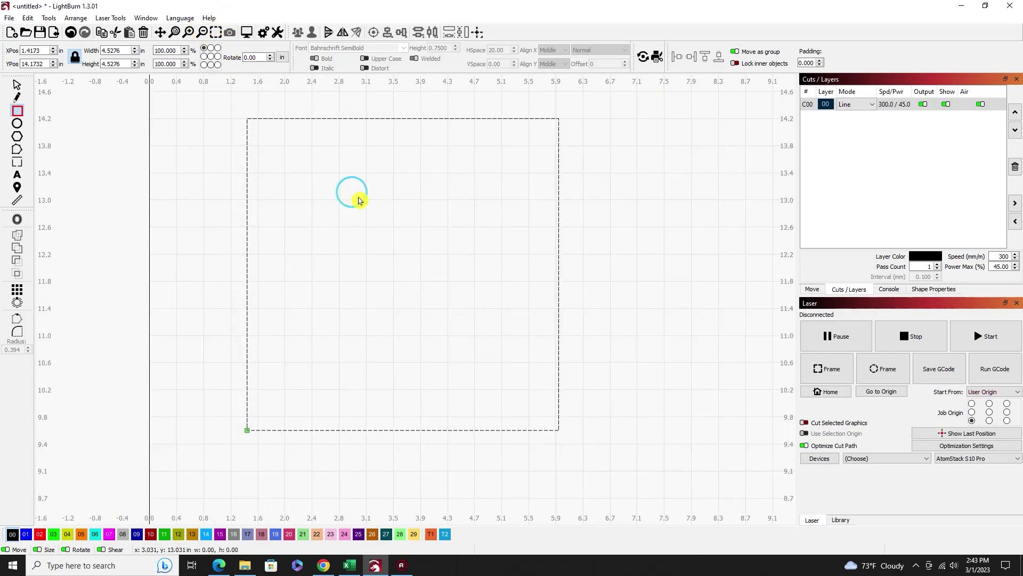
pyautogui.click(16, 85)
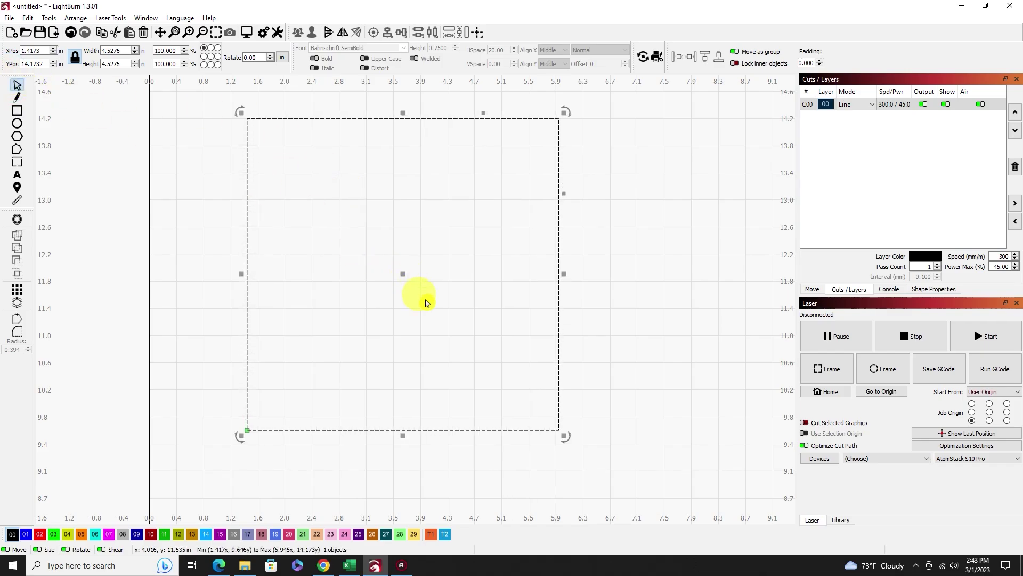
pyautogui.click(259, 162)
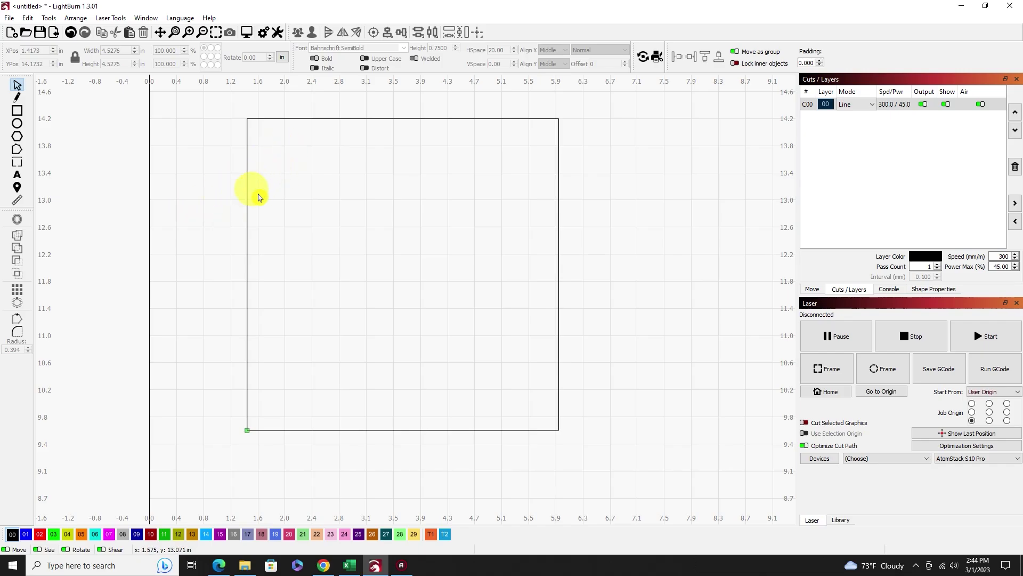
# - Offset the square inward by 0.375 in with the round corner style, keeping the original
pyautogui.moveTo(232, 176); pyautogui.dragTo(232, 175)
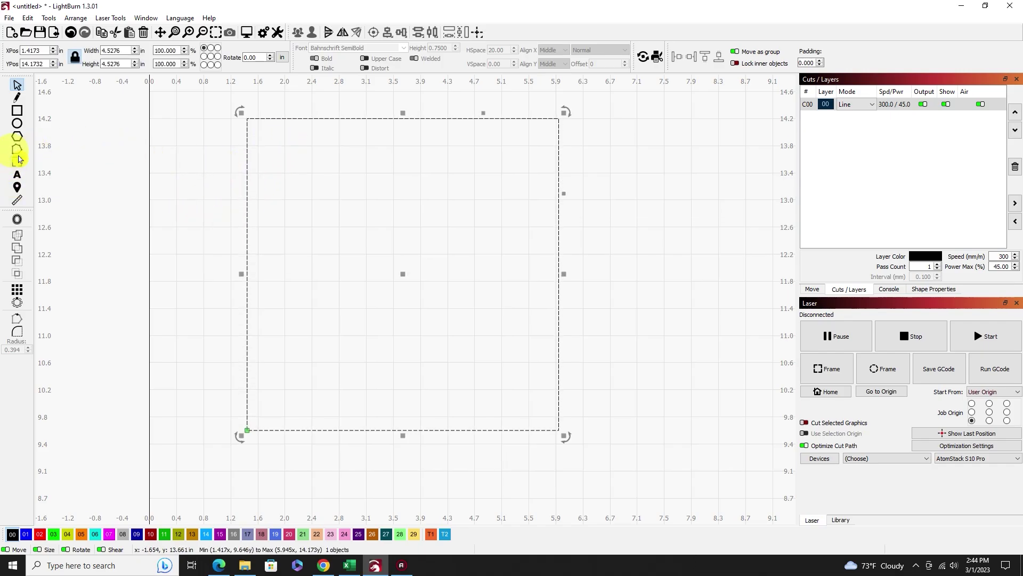
pyautogui.click(18, 223)
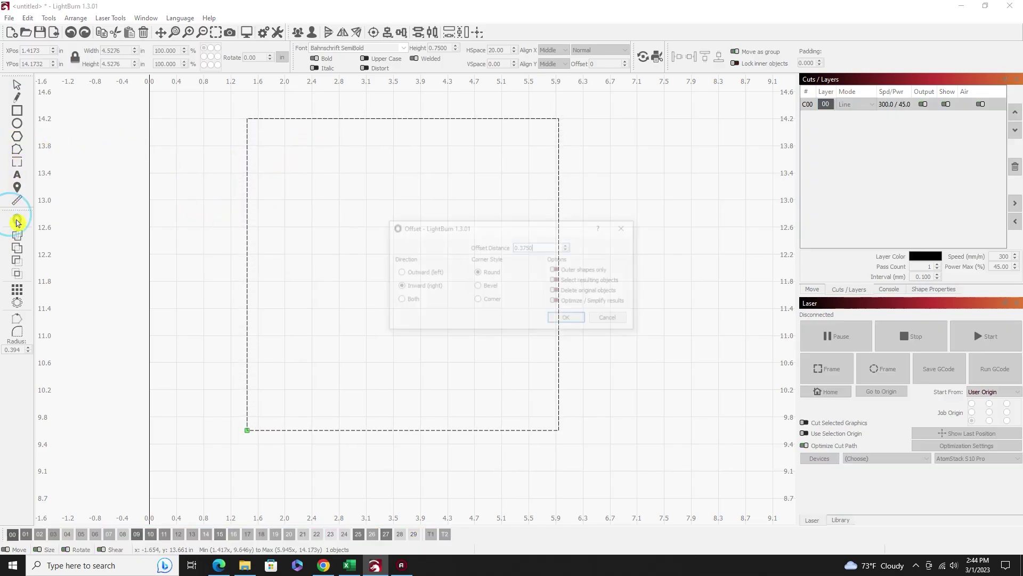
pyautogui.click(400, 274)
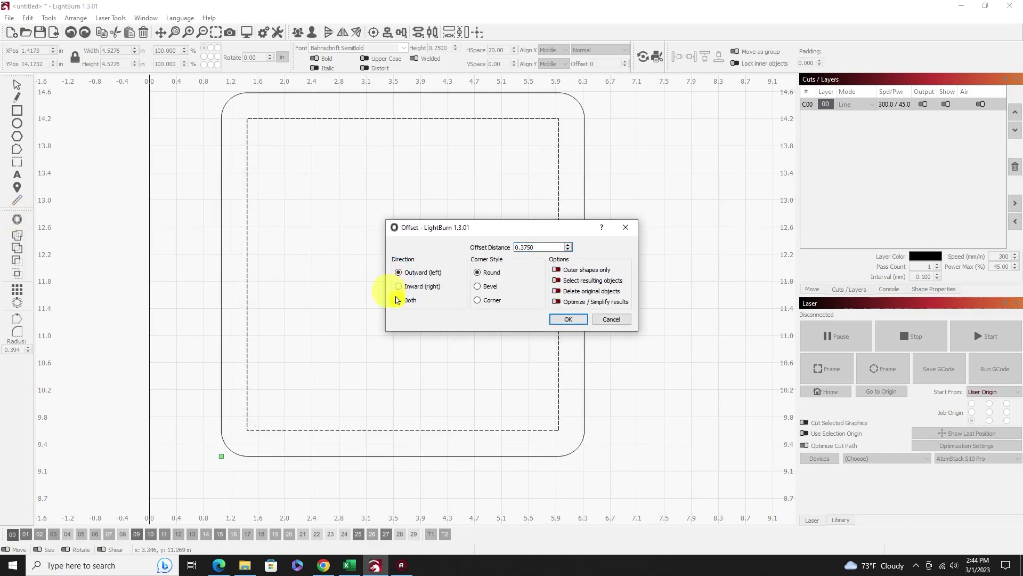
pyautogui.click(397, 299)
pyautogui.click(401, 289)
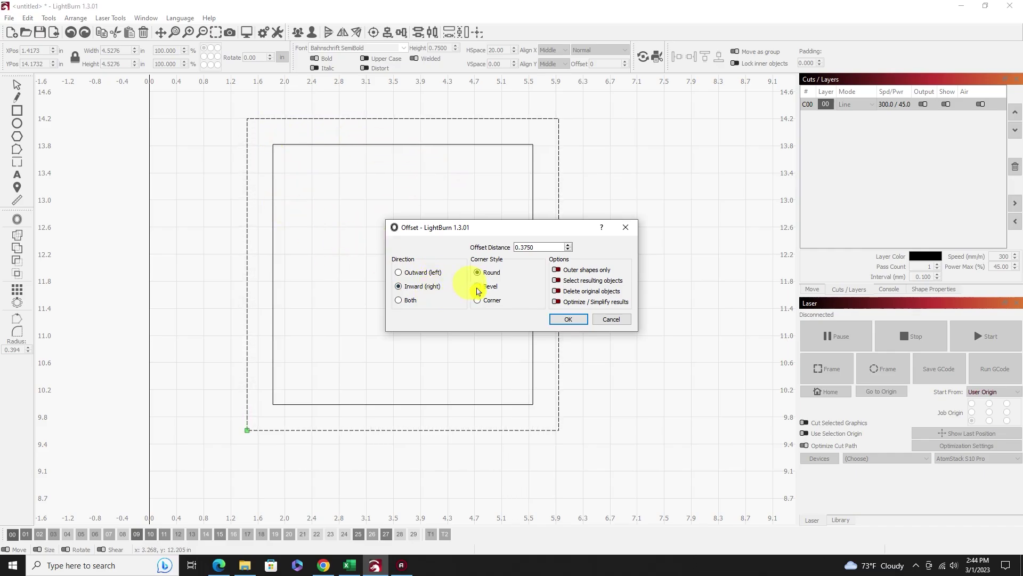
pyautogui.click(569, 319)
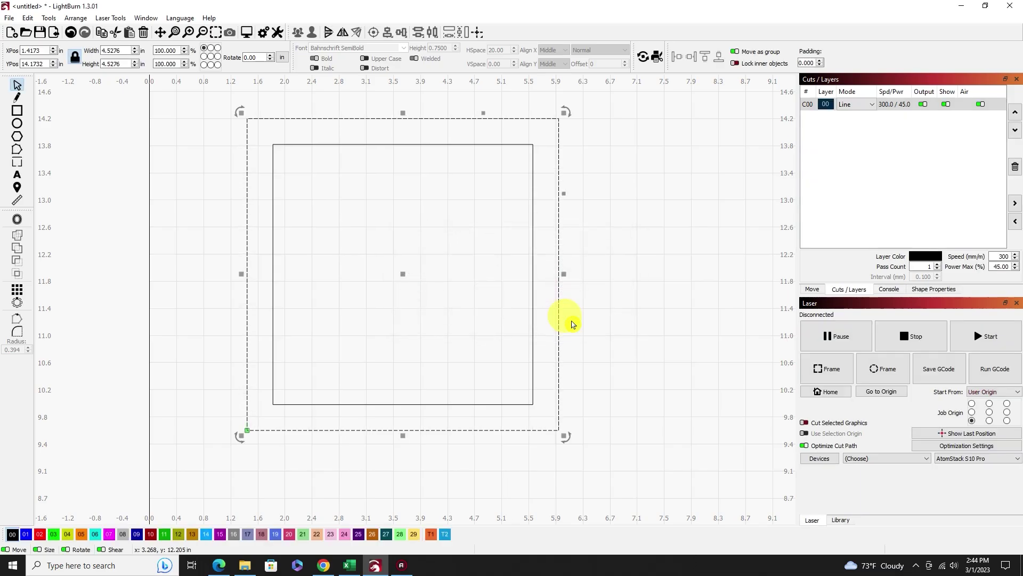
pyautogui.click(206, 178)
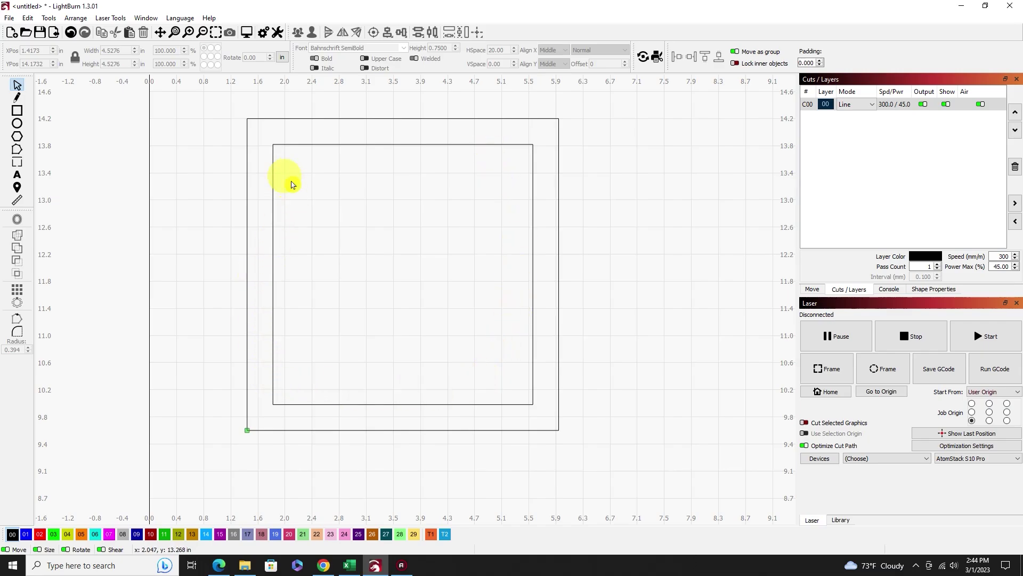
# - Examine the corner nodes of the inner square in node editing mode
pyautogui.click(305, 140)
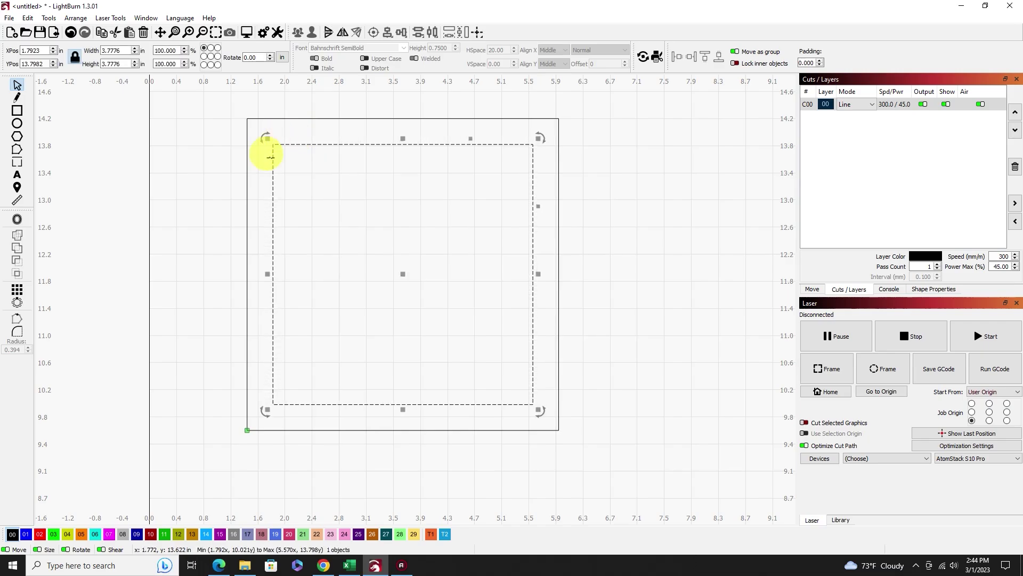
pyautogui.click(14, 321)
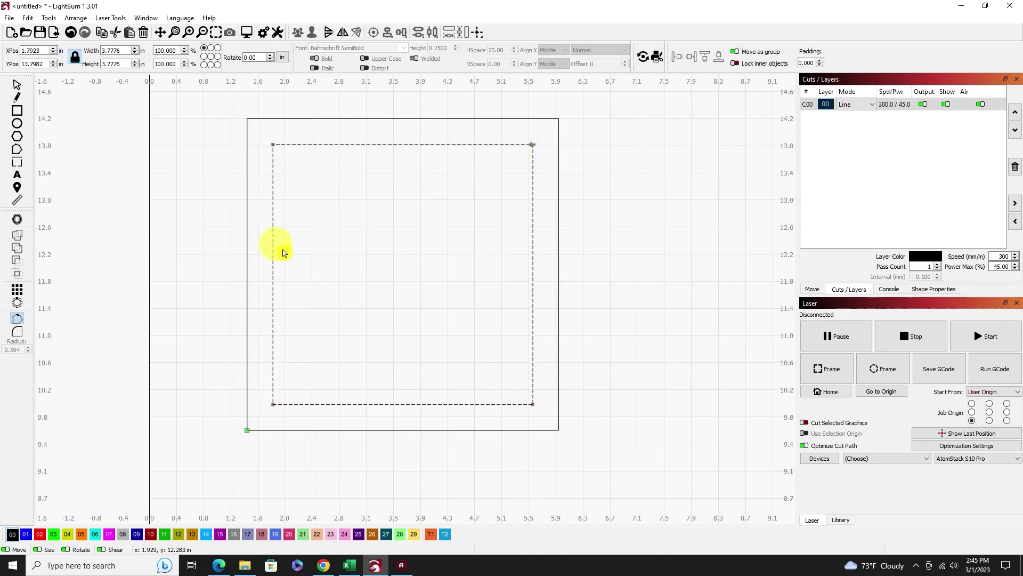
pyautogui.click(16, 85)
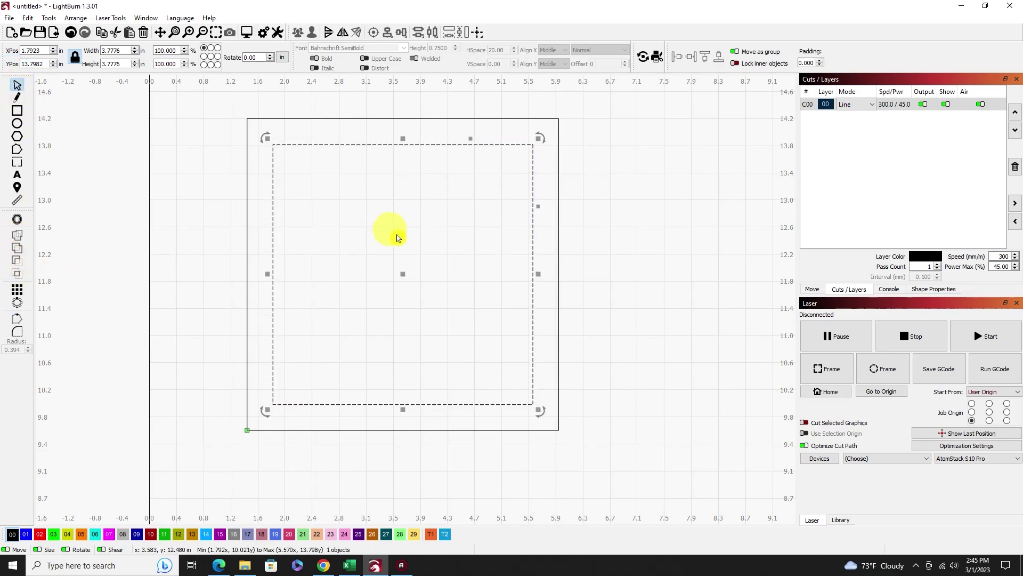
# - Draw a circle about 0.28 in across inside the inner square and set its width to 0.25 in with proportions locked
pyautogui.click(18, 123)
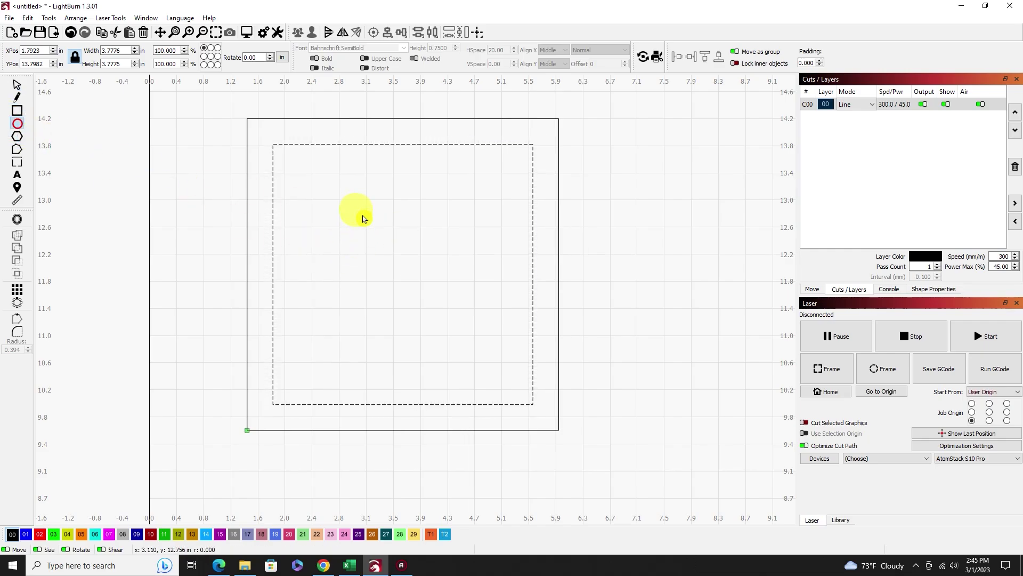
pyautogui.moveTo(364, 218); pyautogui.dragTo(378, 240)
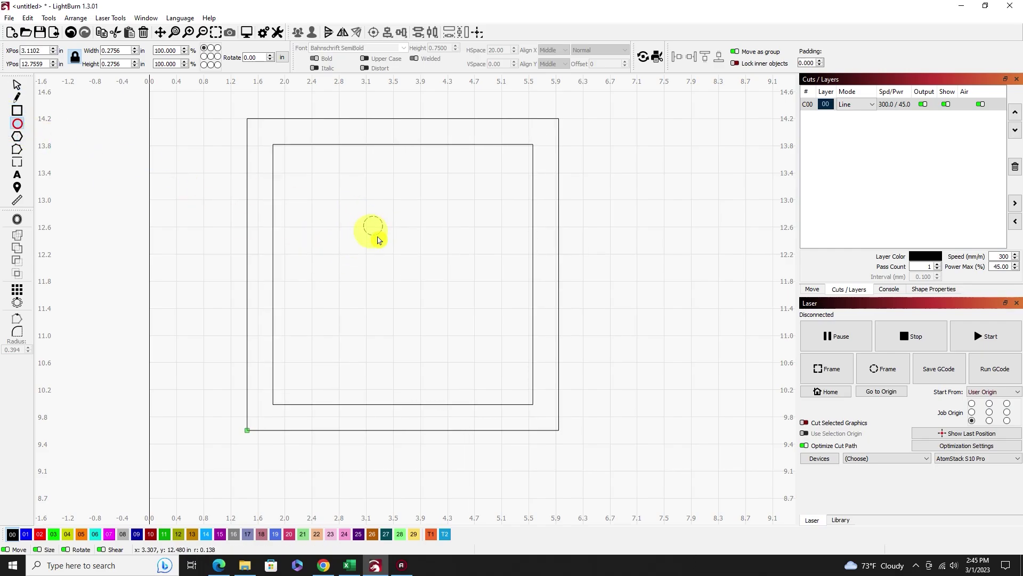
pyautogui.click(111, 50)
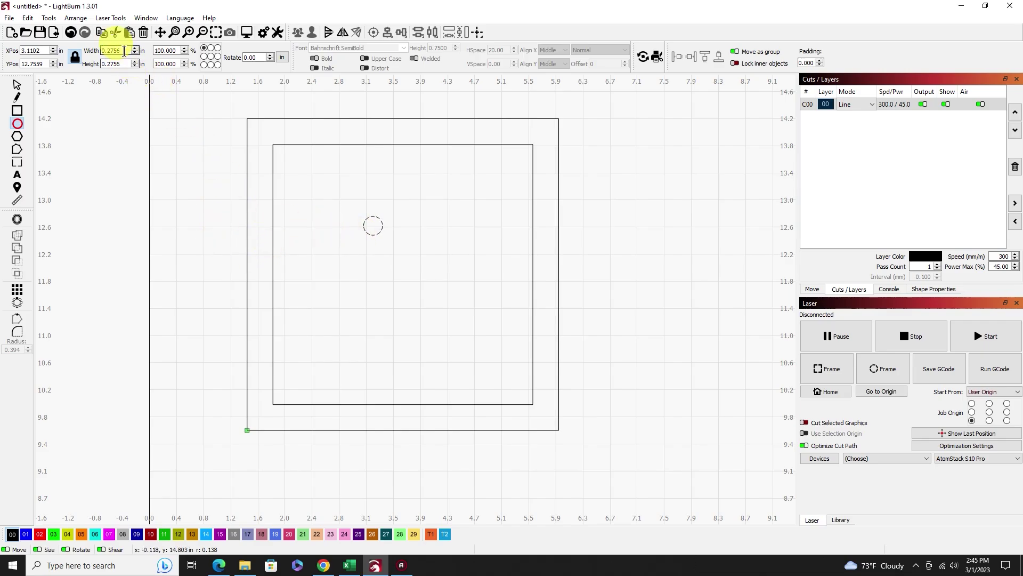
pyautogui.click(76, 56)
pyautogui.write('.')
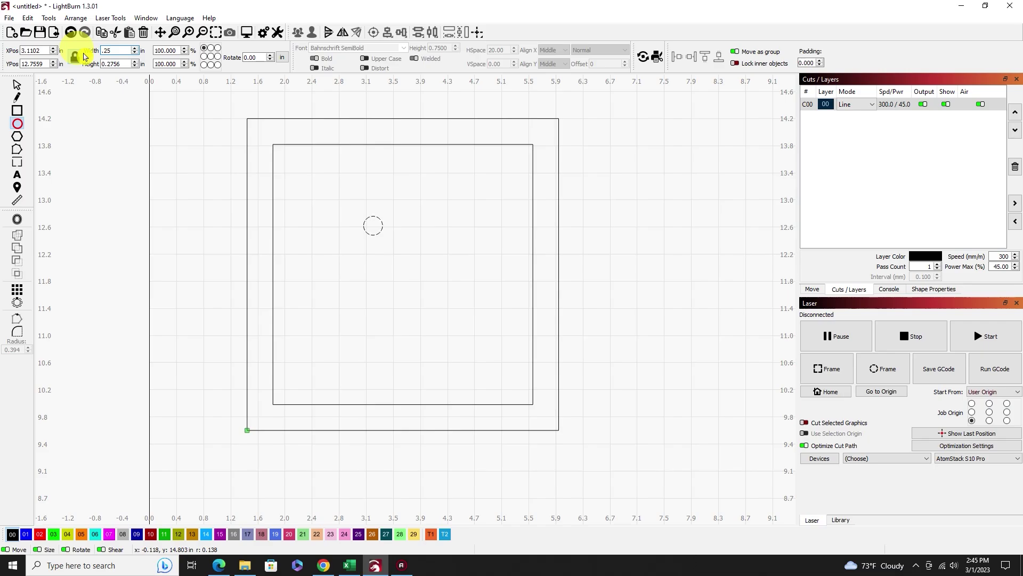
pyautogui.press('Return')
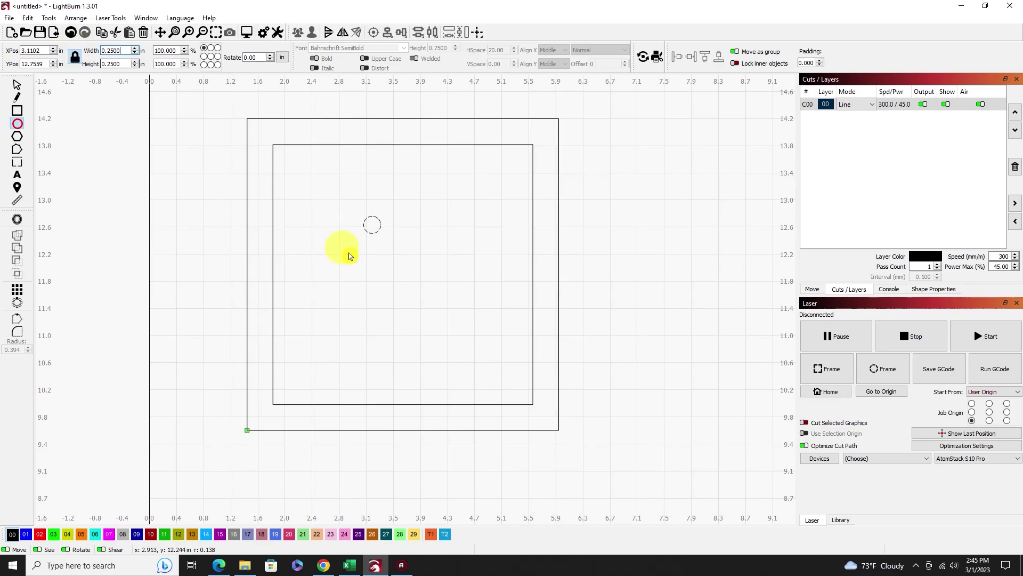
pyautogui.moveTo(388, 238); pyautogui.dragTo(353, 218)
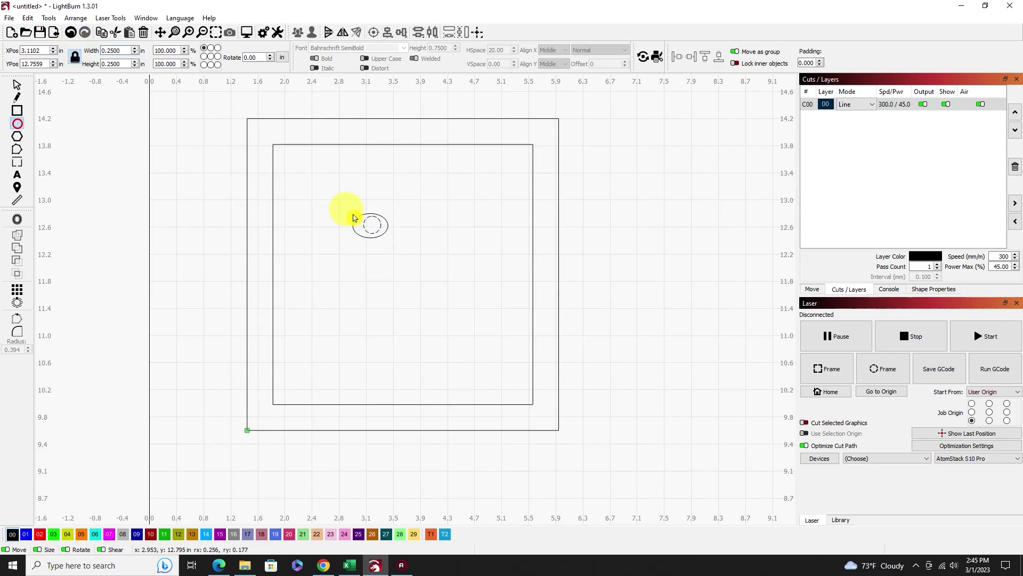
pyautogui.click(27, 18)
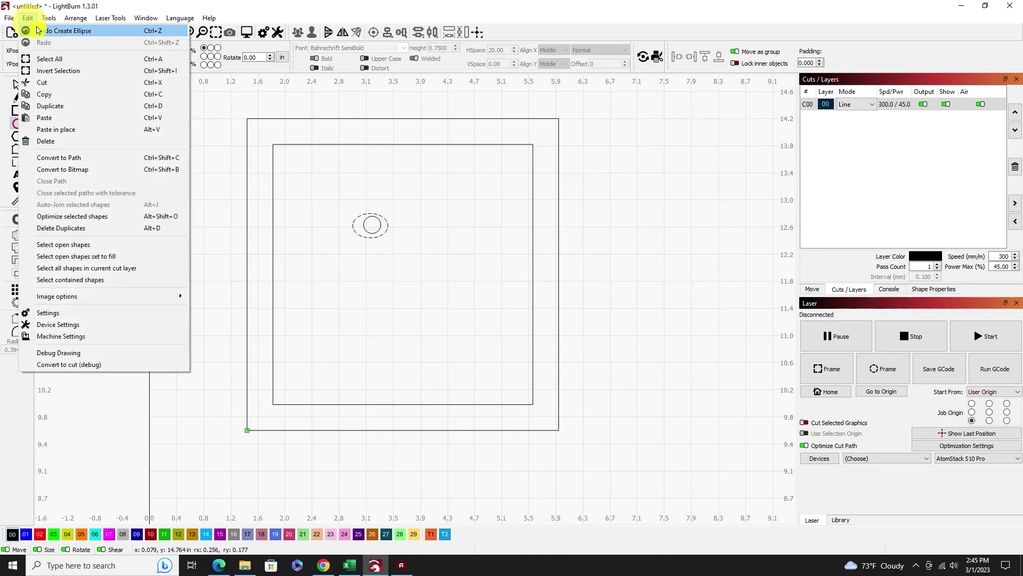
pyautogui.click(29, 31)
# - Move the 0.25 in circle so its center snaps to the upper-right corner of the inner square
pyautogui.click(17, 84)
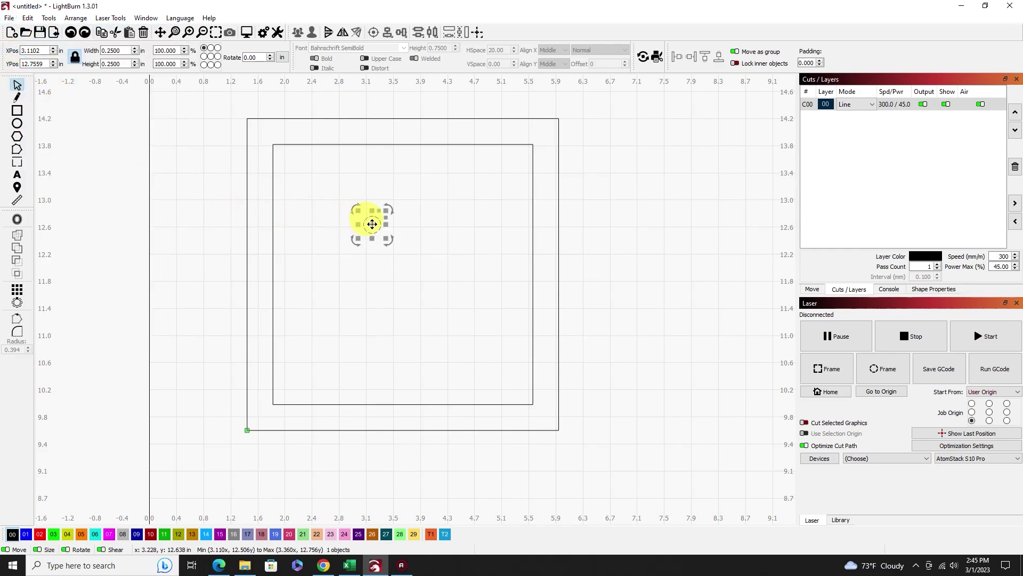
pyautogui.moveTo(372, 224); pyautogui.dragTo(507, 164)
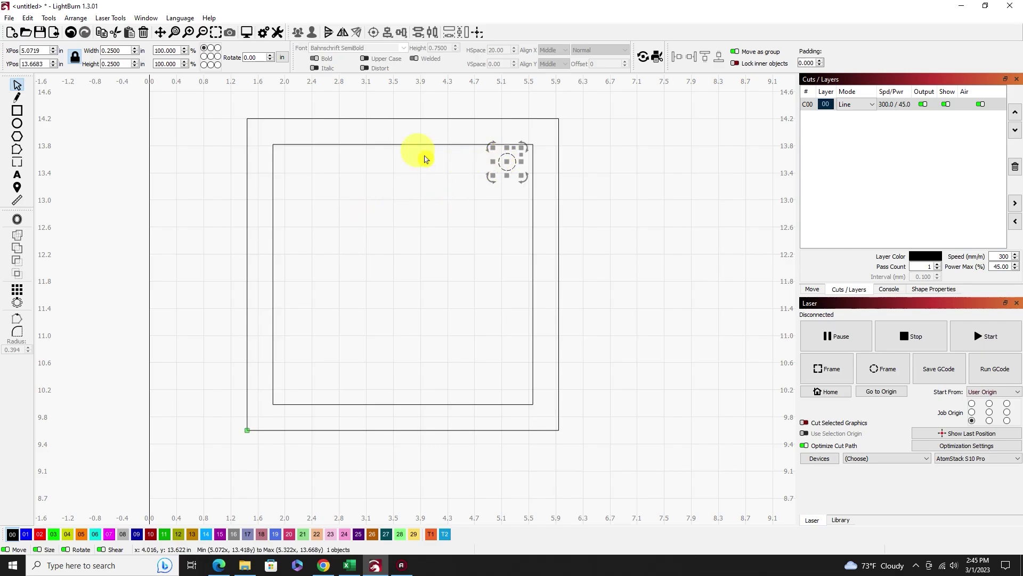
pyautogui.click(216, 33)
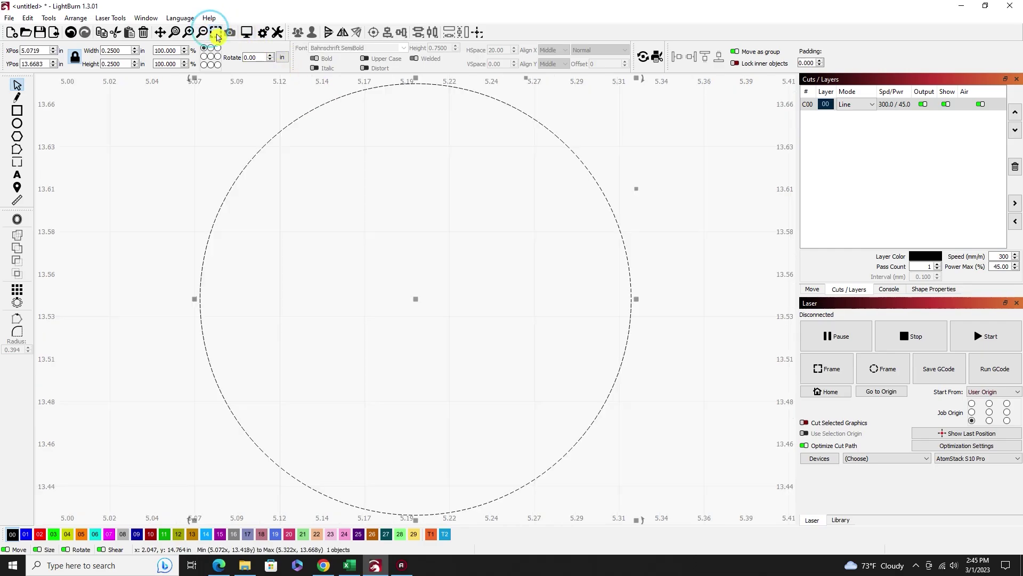
pyautogui.scroll(-5, 352, 198)
pyautogui.scroll(-3, 356, 202)
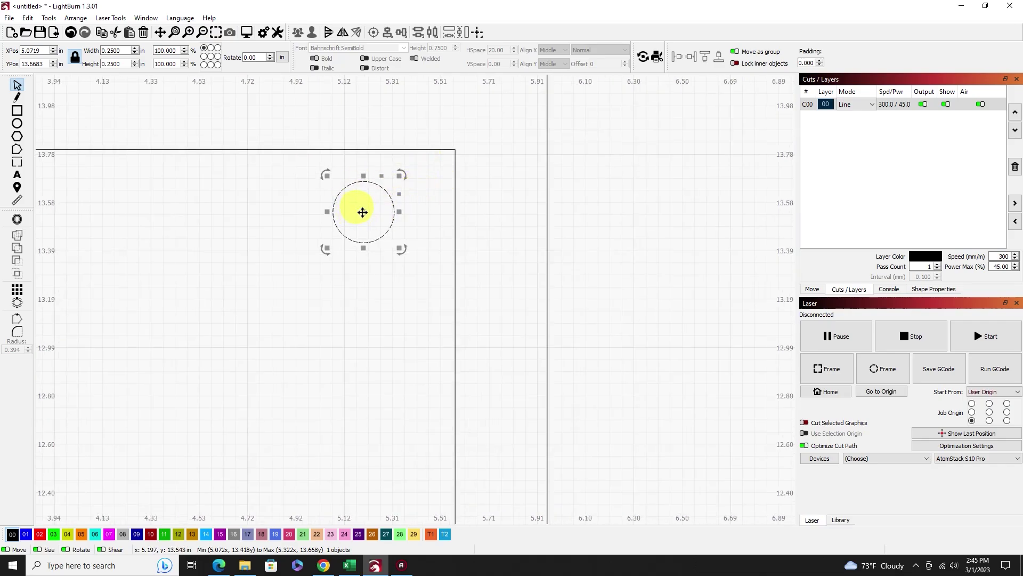
pyautogui.moveTo(364, 210); pyautogui.dragTo(453, 149)
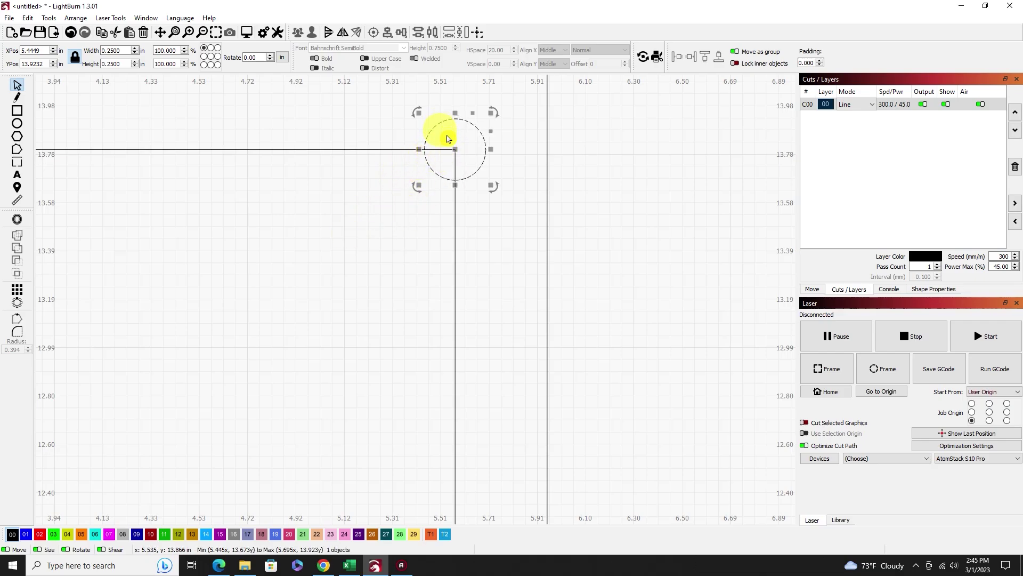
pyautogui.click(119, 301)
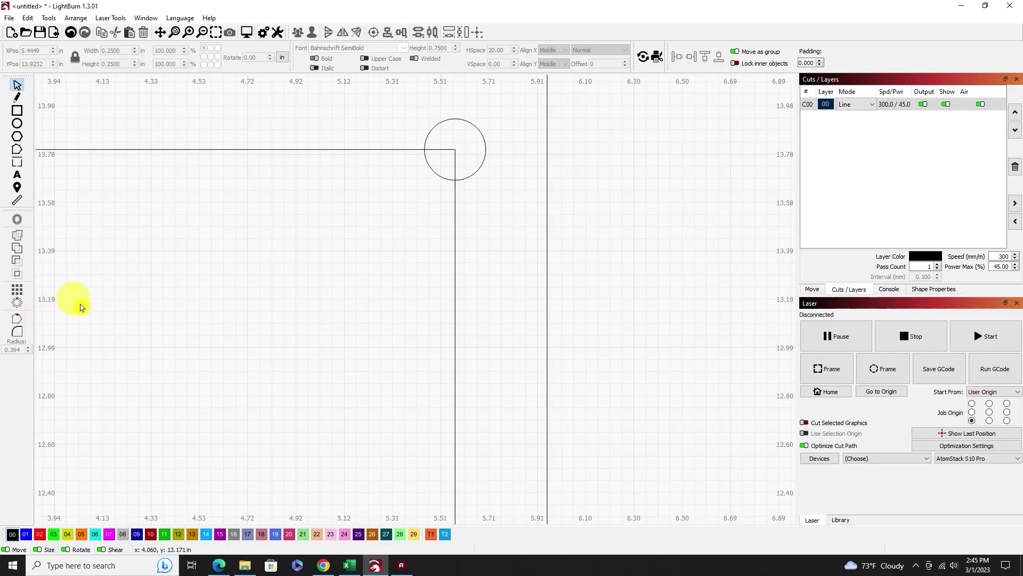
# - Check the inner square's upper-right corner node under the circle in node editing mode
pyautogui.click(17, 318)
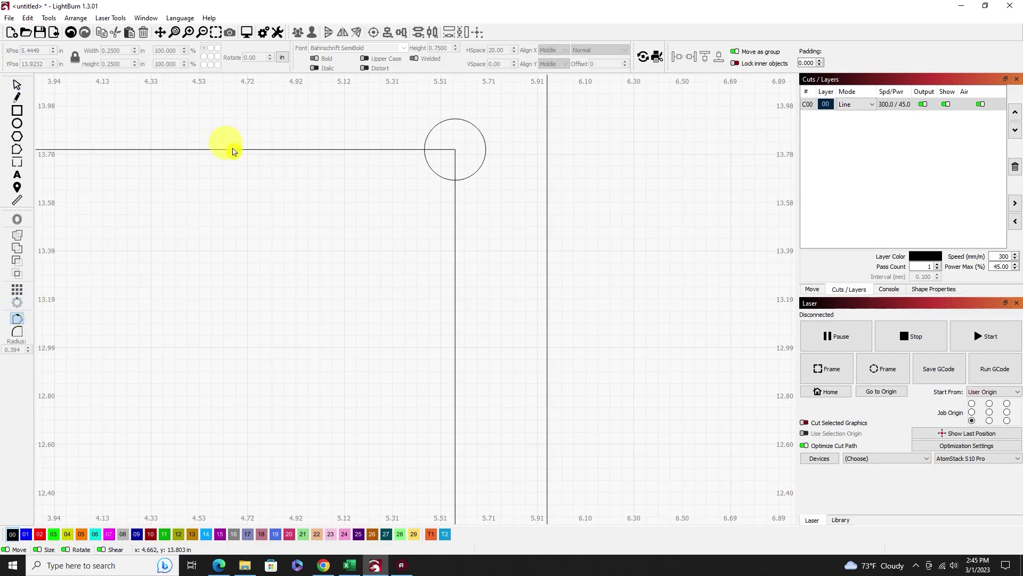
pyautogui.click(231, 148)
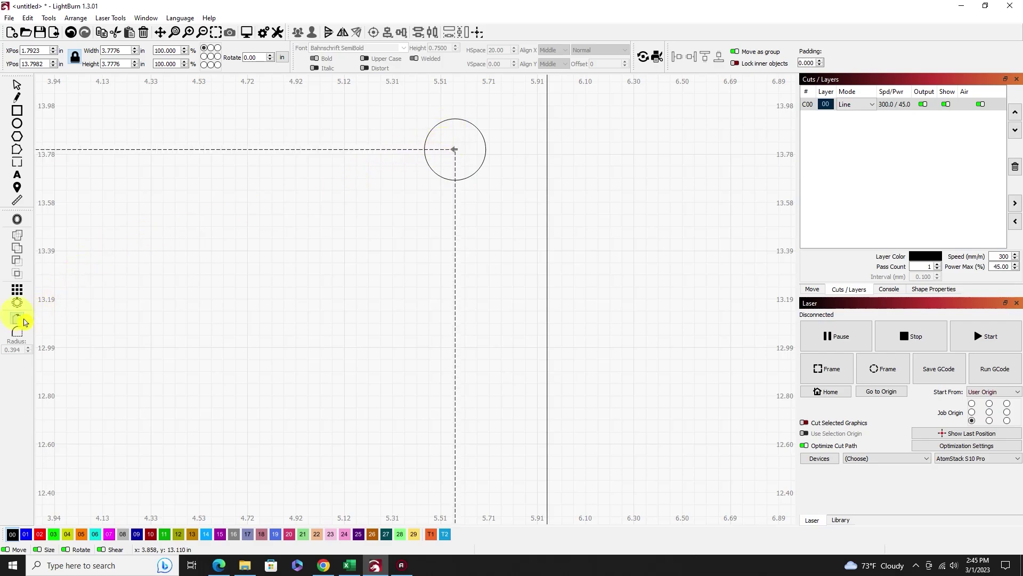
pyautogui.click(17, 86)
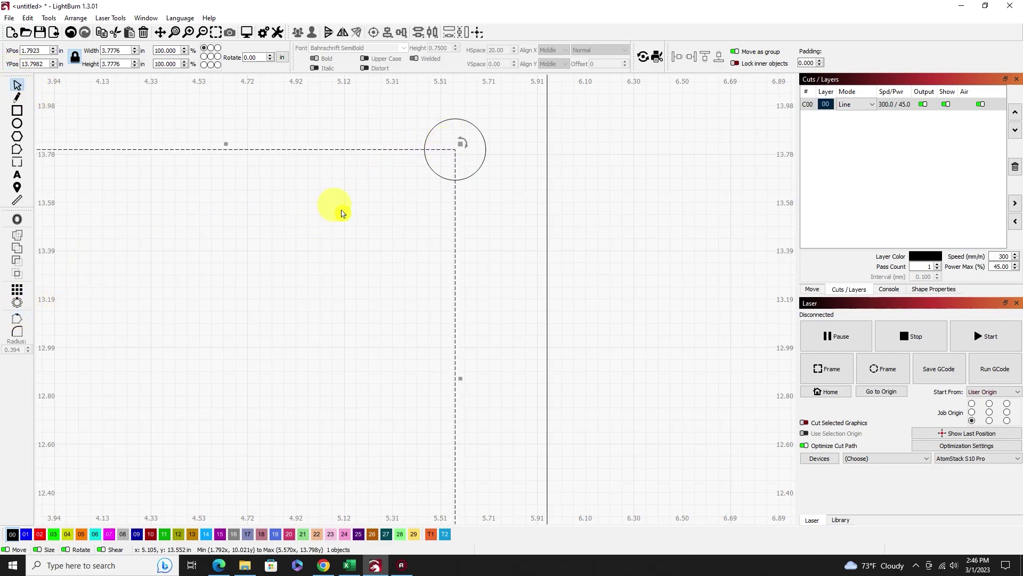
pyautogui.click(341, 214)
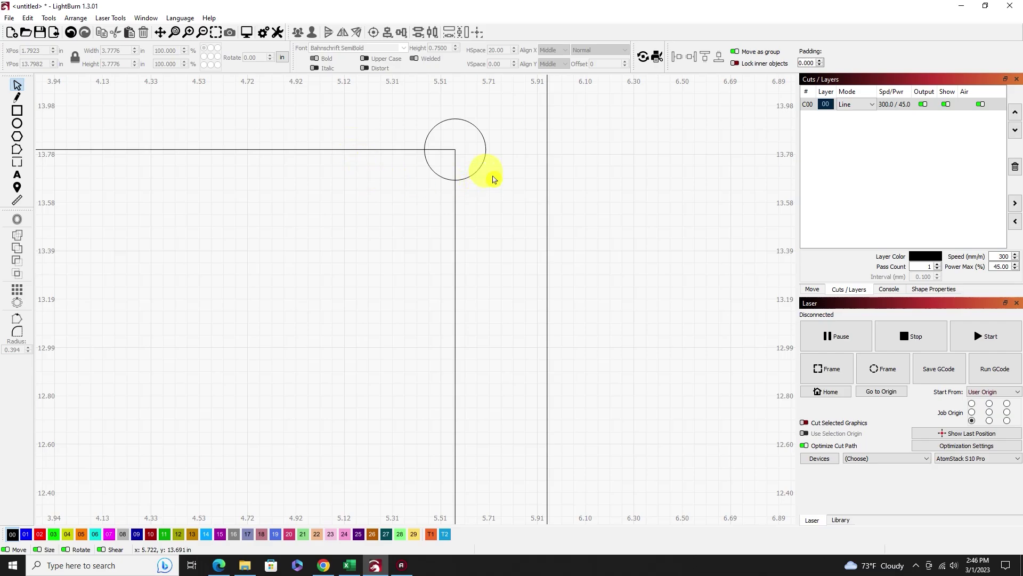
pyautogui.click(473, 157)
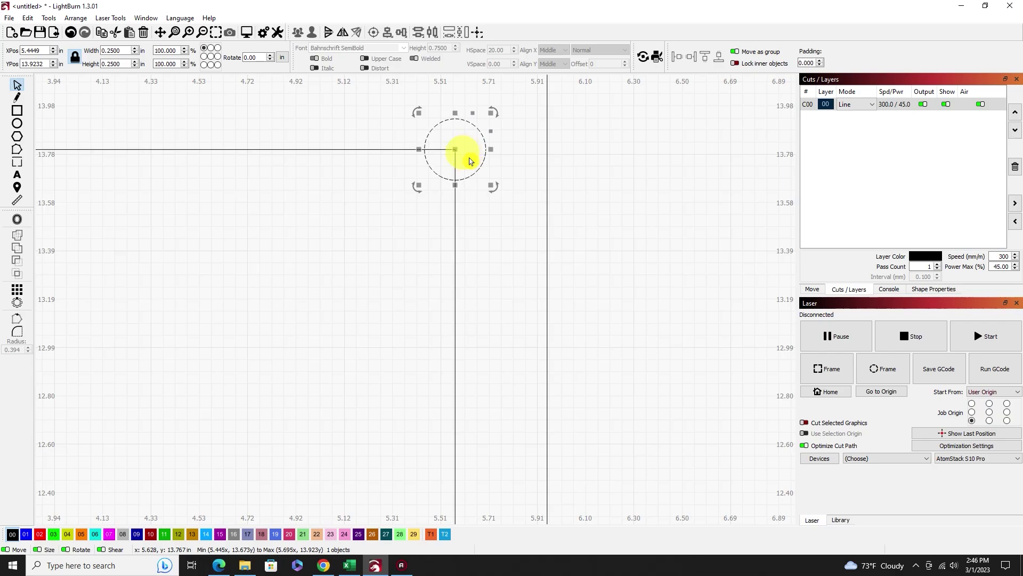
pyautogui.moveTo(358, 165); pyautogui.dragTo(338, 141)
pyautogui.click(354, 198)
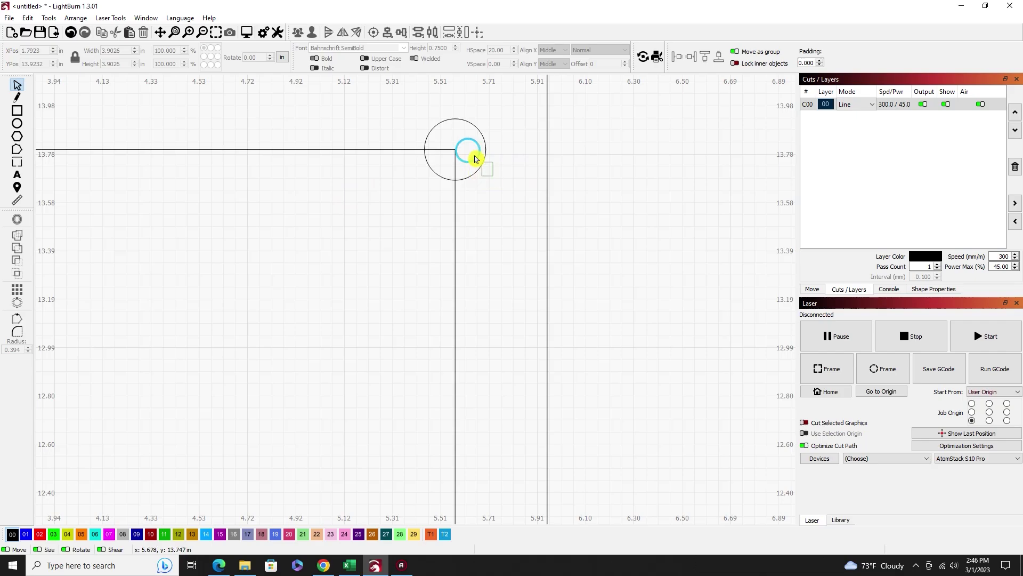
pyautogui.click(476, 159)
pyautogui.moveTo(365, 181); pyautogui.dragTo(342, 139)
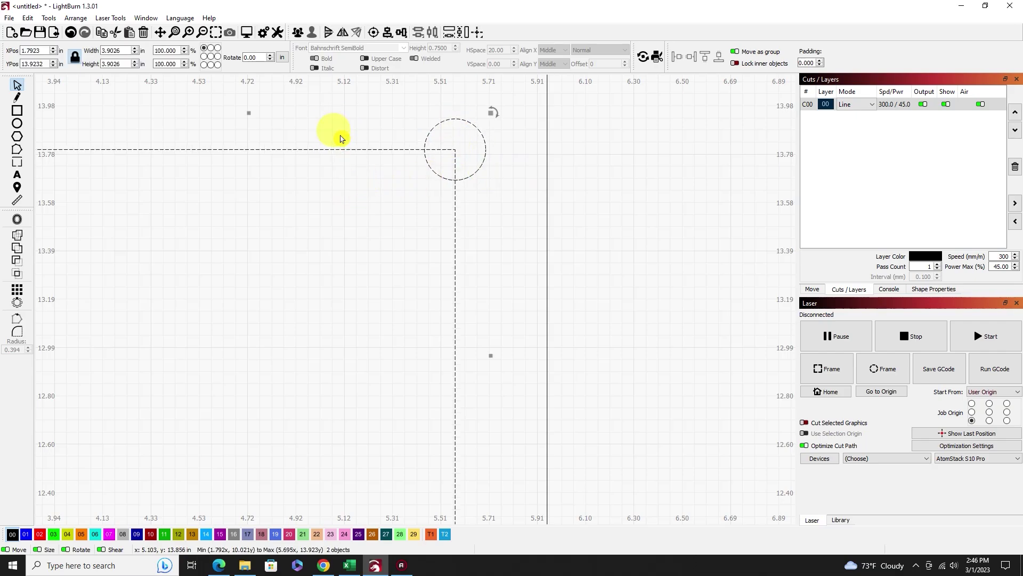
pyautogui.click(497, 188)
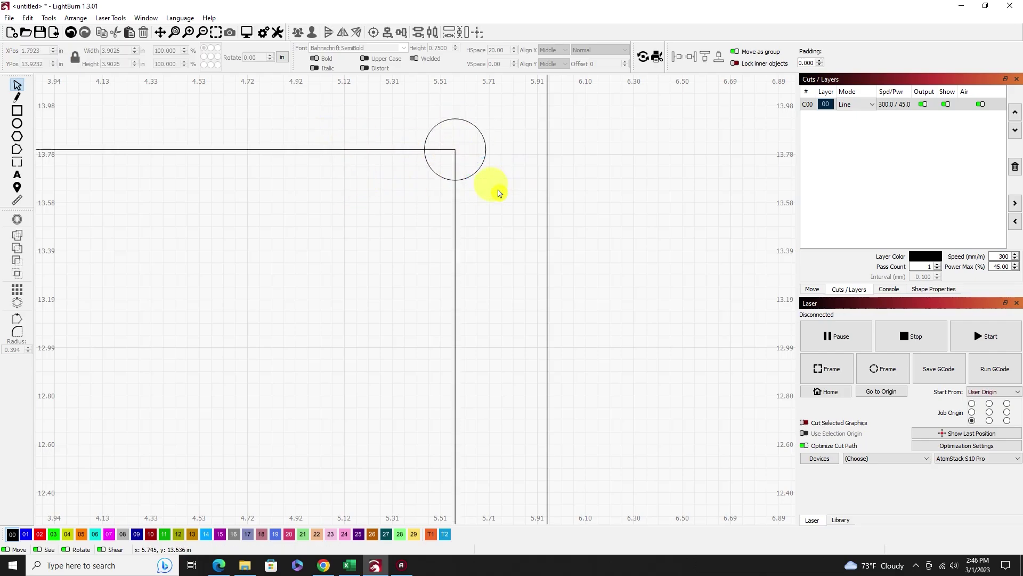
# - Select the 0.25 in corner circle first and the inner square last, and start Copy Along Path for them
pyautogui.click(482, 156)
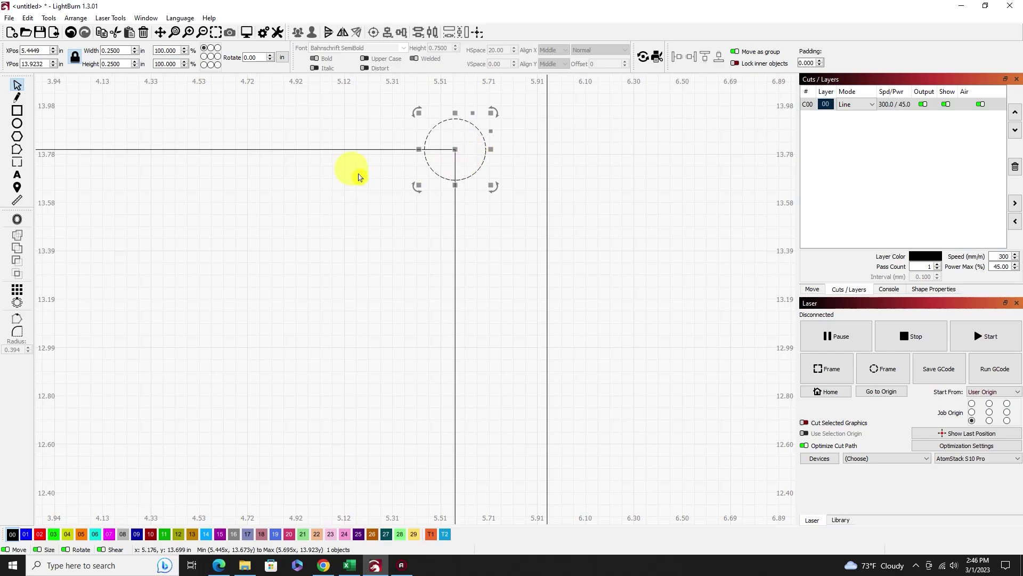
pyautogui.moveTo(359, 177); pyautogui.dragTo(336, 131)
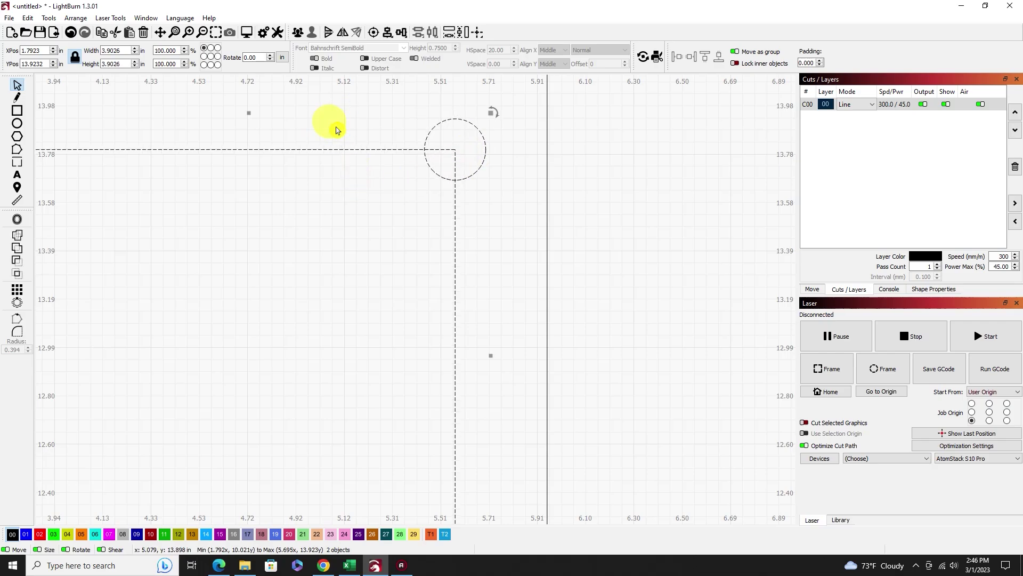
pyautogui.scroll(-5, 317, 176)
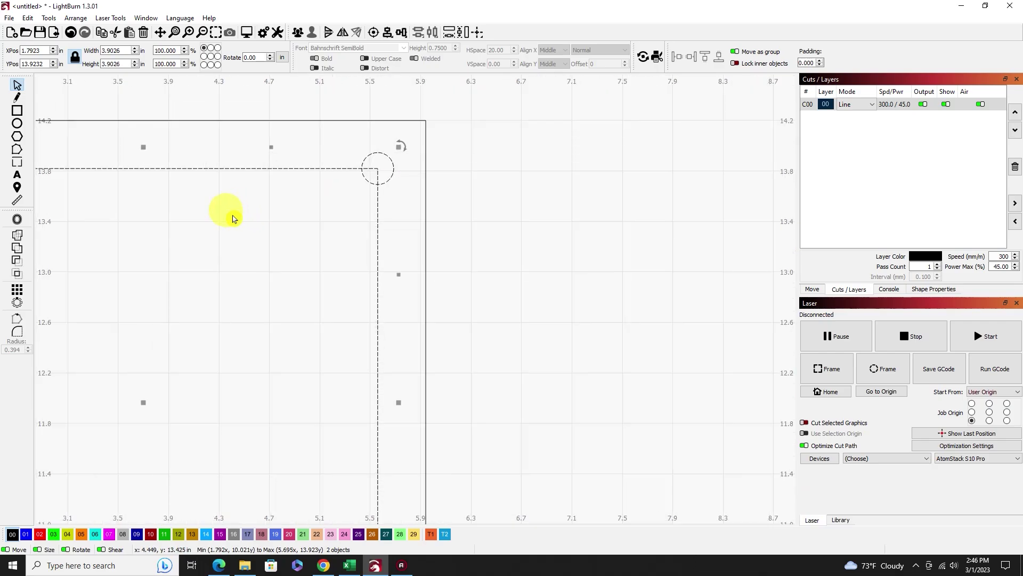
pyautogui.click(216, 32)
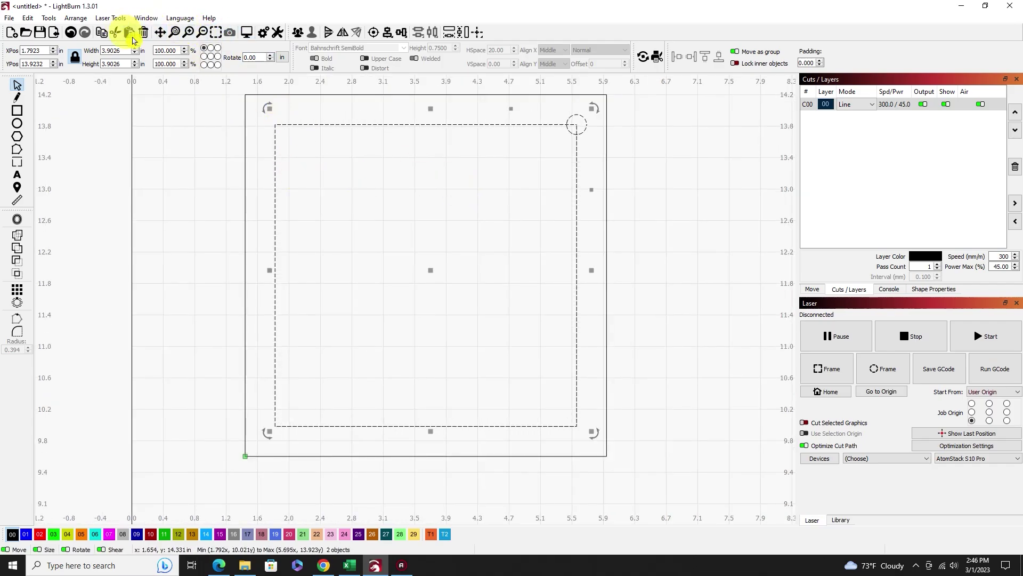
pyautogui.doubleClick(121, 51)
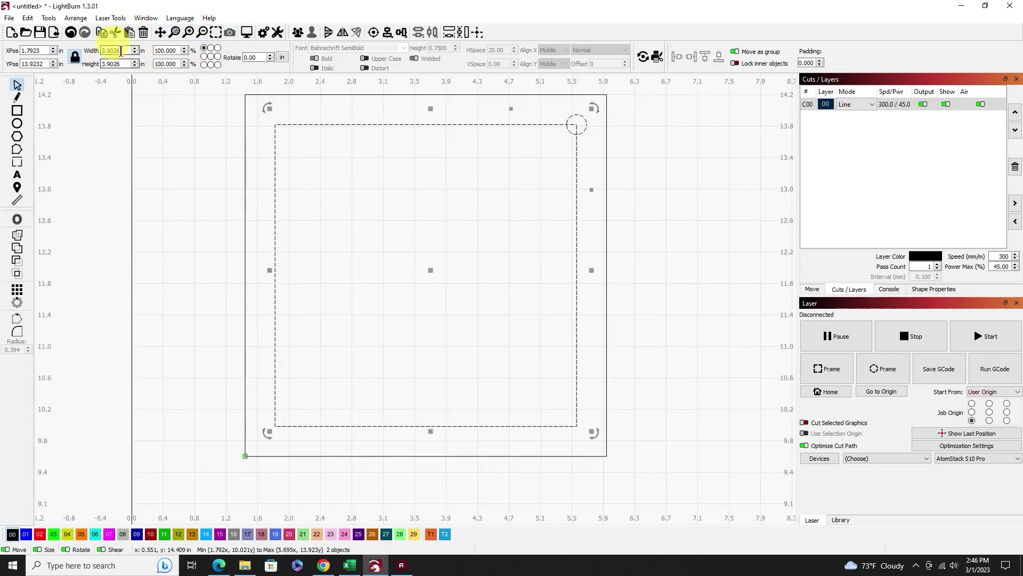
pyautogui.click(75, 18)
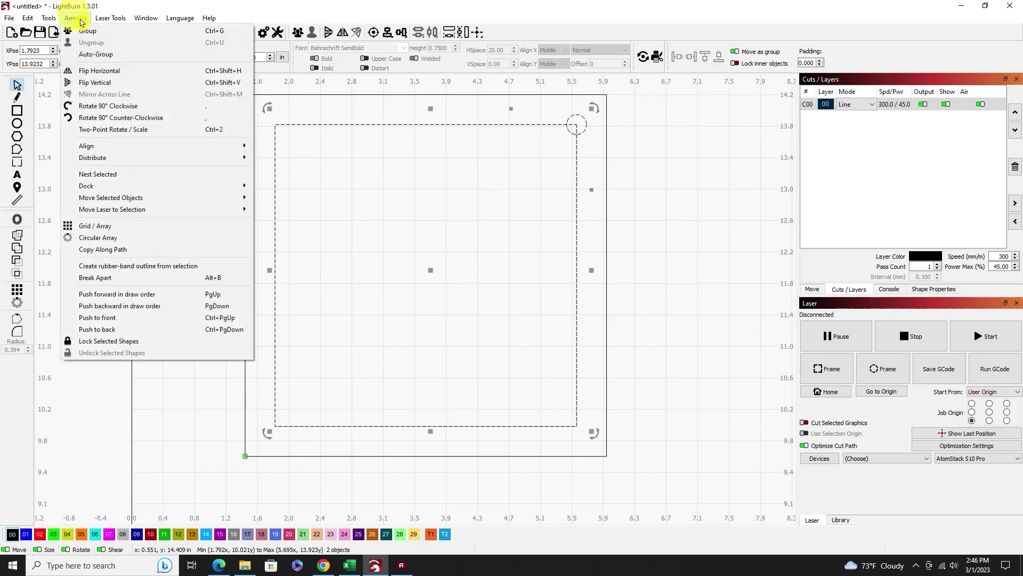
pyautogui.click(111, 250)
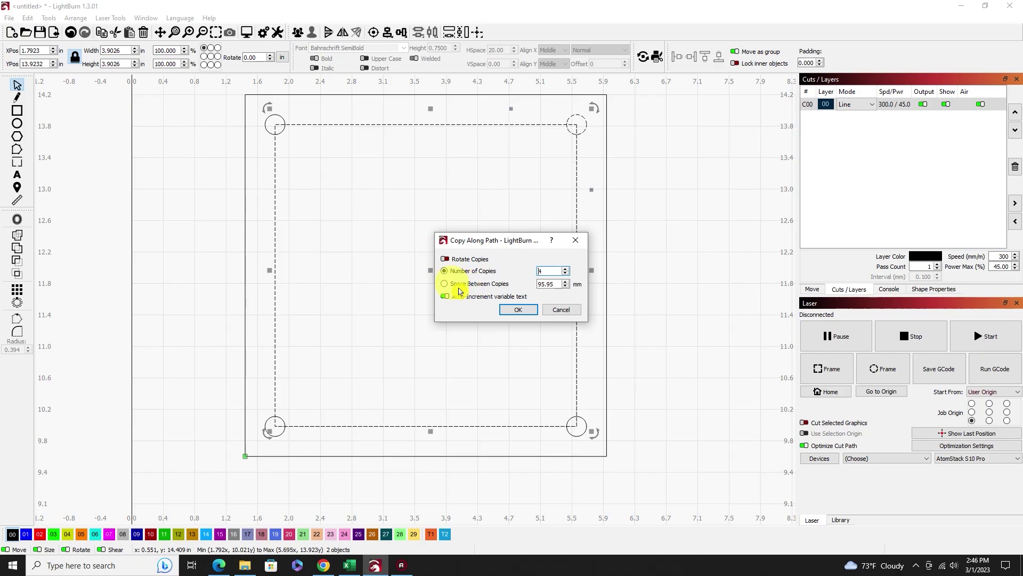
# - Set Copy Along Path to 28 copies by number and create the unrotated circles around the inner square
pyautogui.doubleClick(554, 286)
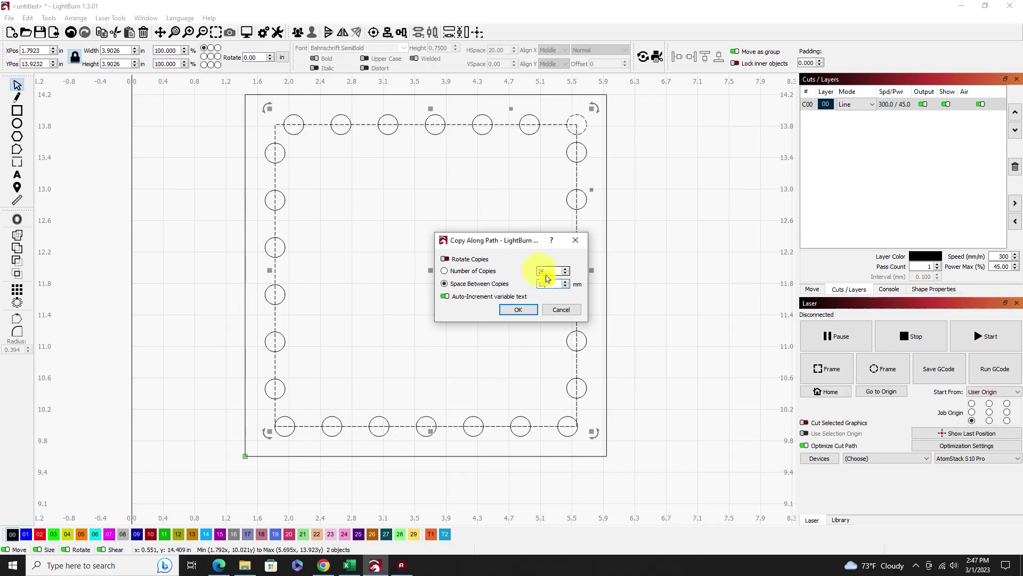
pyautogui.click(445, 272)
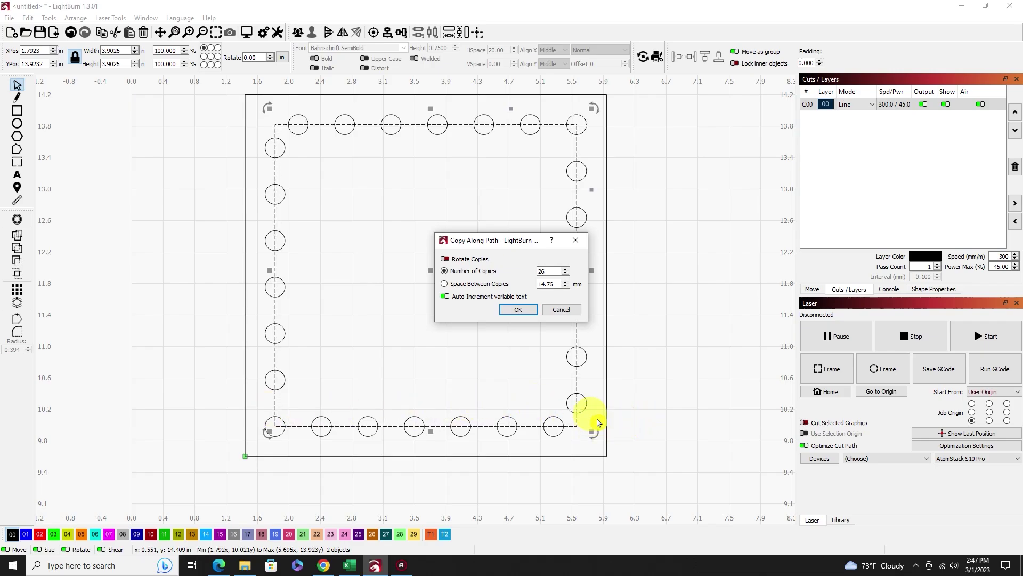
pyautogui.doubleClick(552, 272)
pyautogui.doubleClick(552, 273)
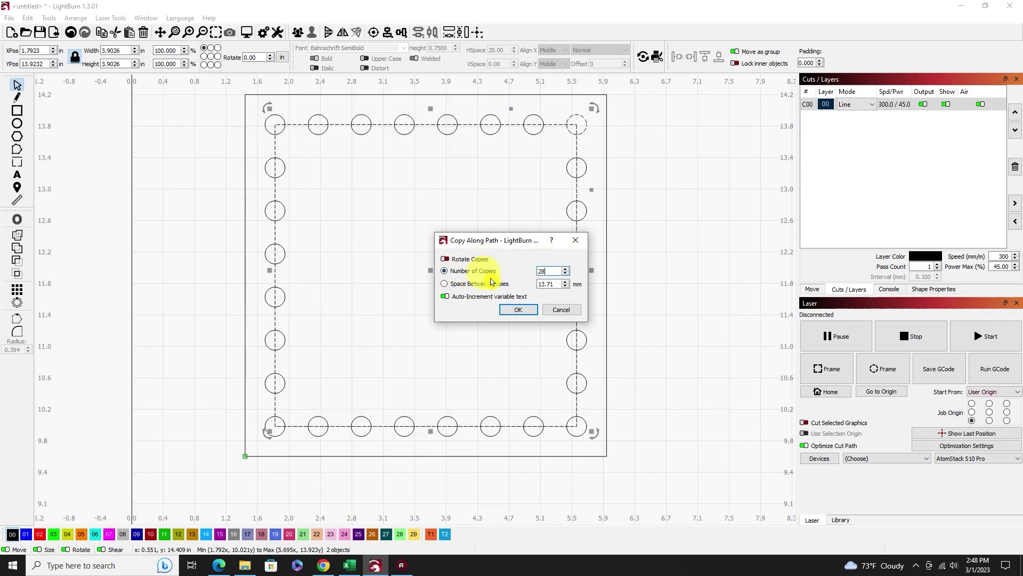
pyautogui.click(511, 309)
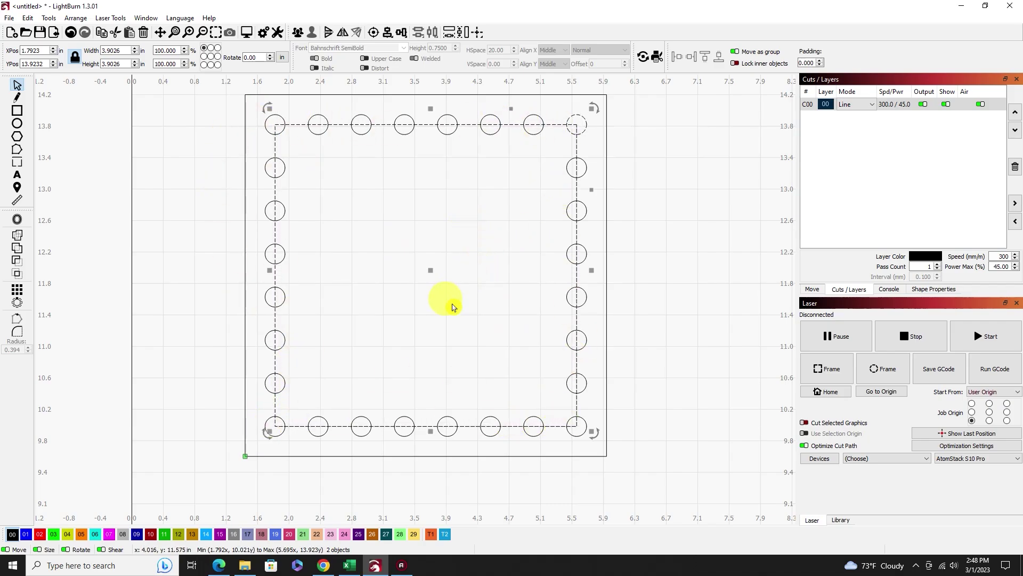
pyautogui.scroll(-2, 457, 309)
pyautogui.scroll(-2, 548, 245)
pyautogui.click(548, 241)
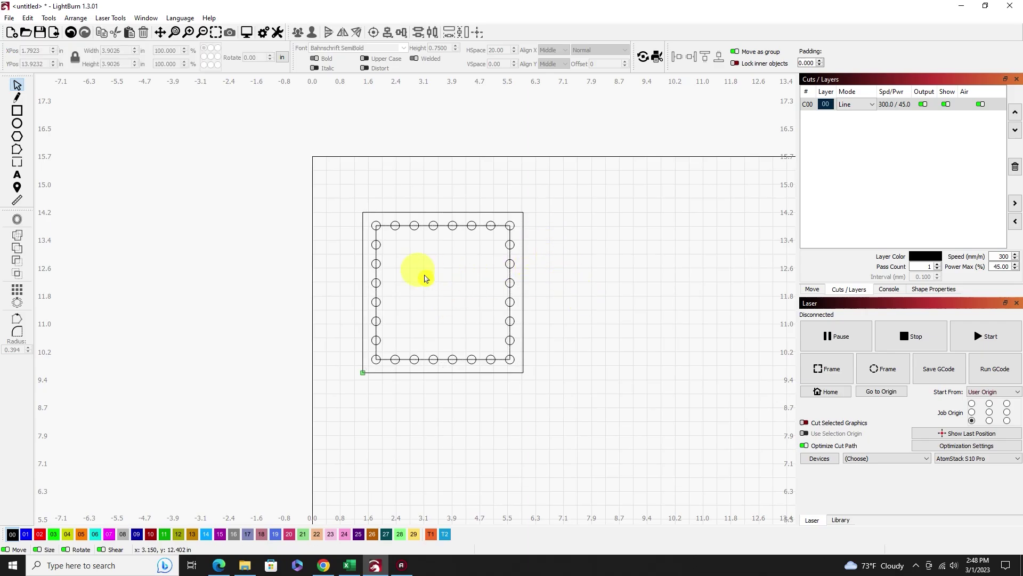
# - Draw a rectangle about 5.83 by 3.90 in beside the square with the circles
pyautogui.click(17, 110)
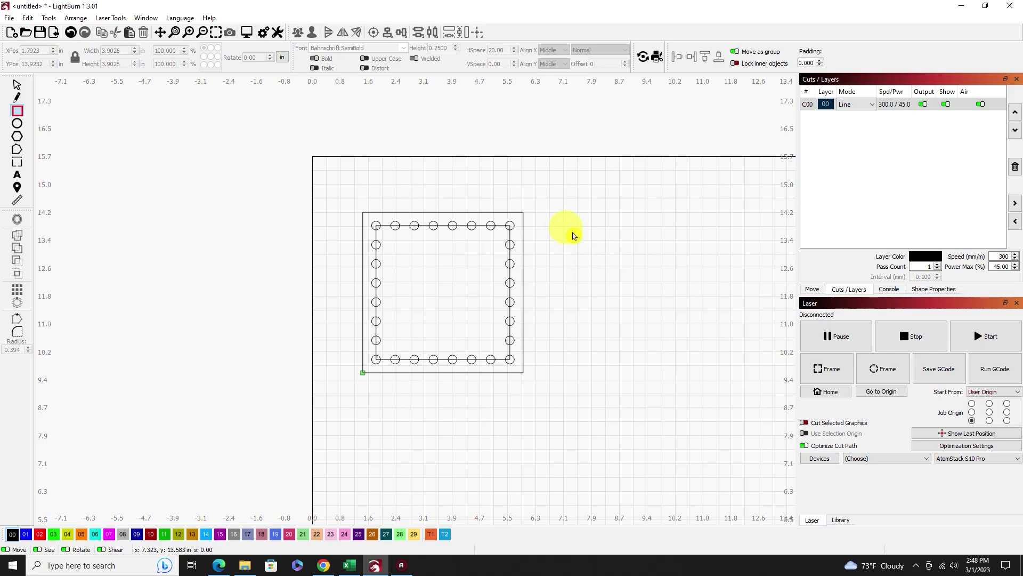
pyautogui.moveTo(569, 226); pyautogui.dragTo(776, 365)
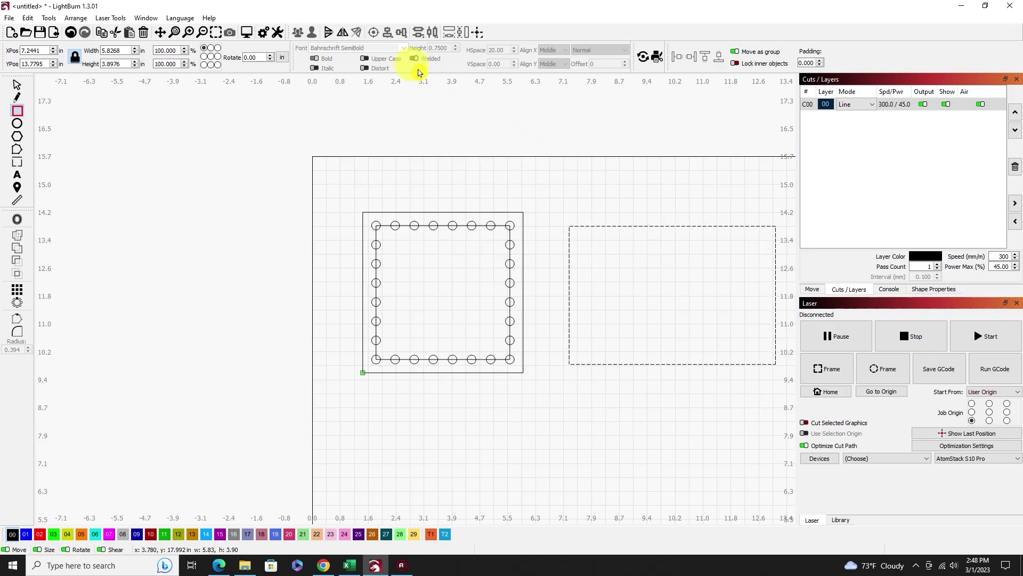
pyautogui.click(217, 33)
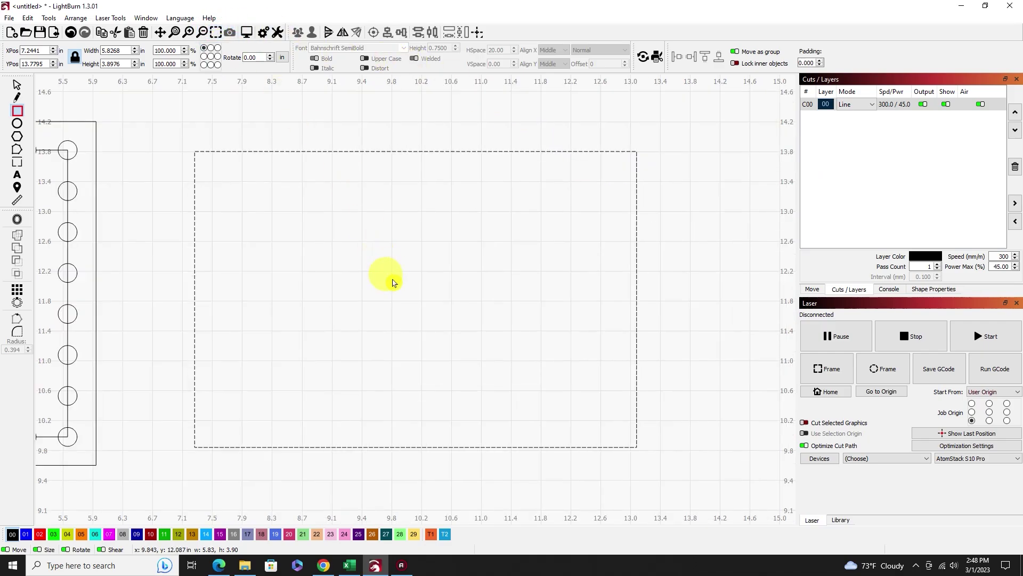
pyautogui.scroll(-5, 389, 274)
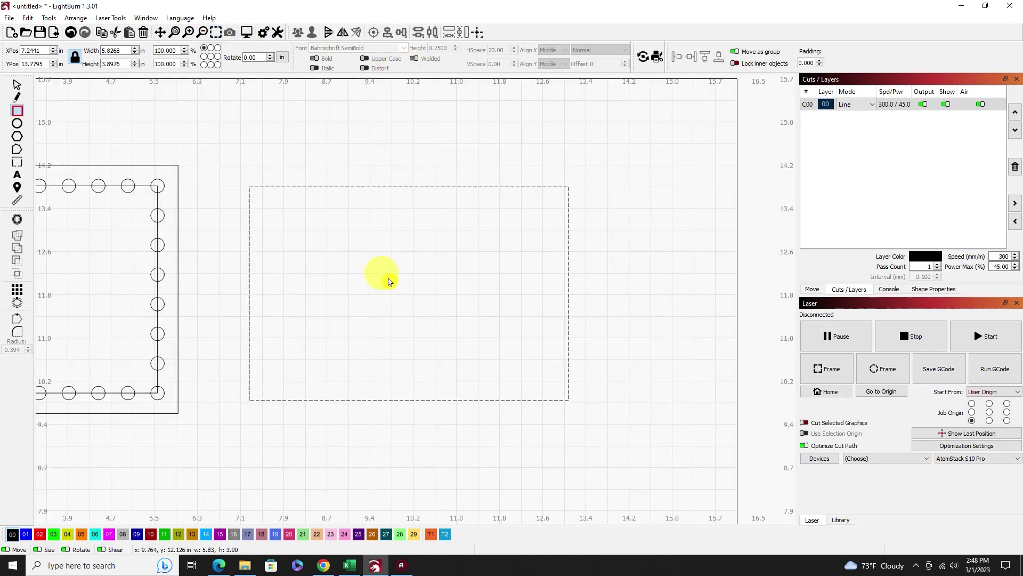
# - Offset the new rectangle inward by 0.375 in with the Round corner style
pyautogui.click(15, 223)
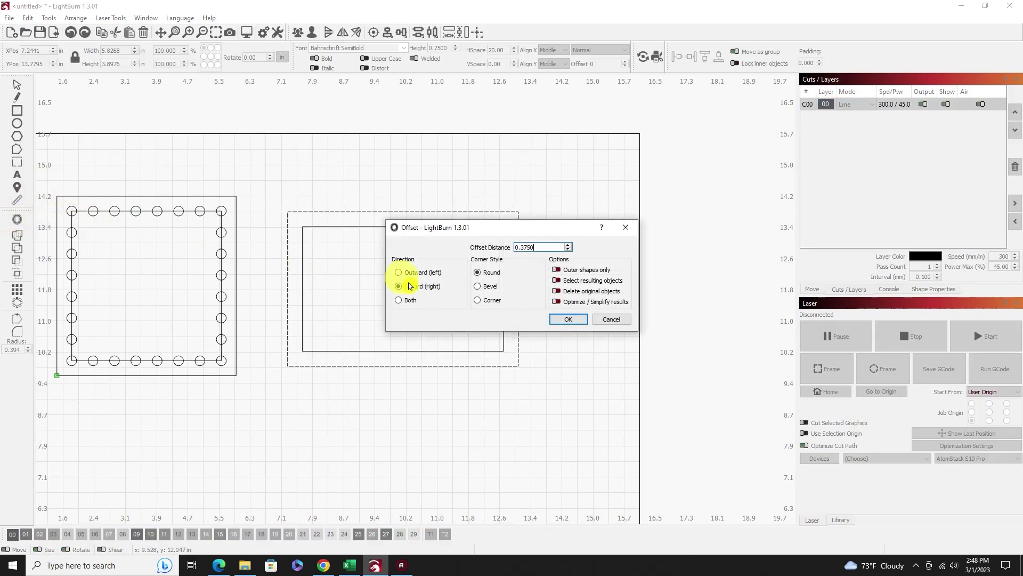
pyautogui.click(563, 321)
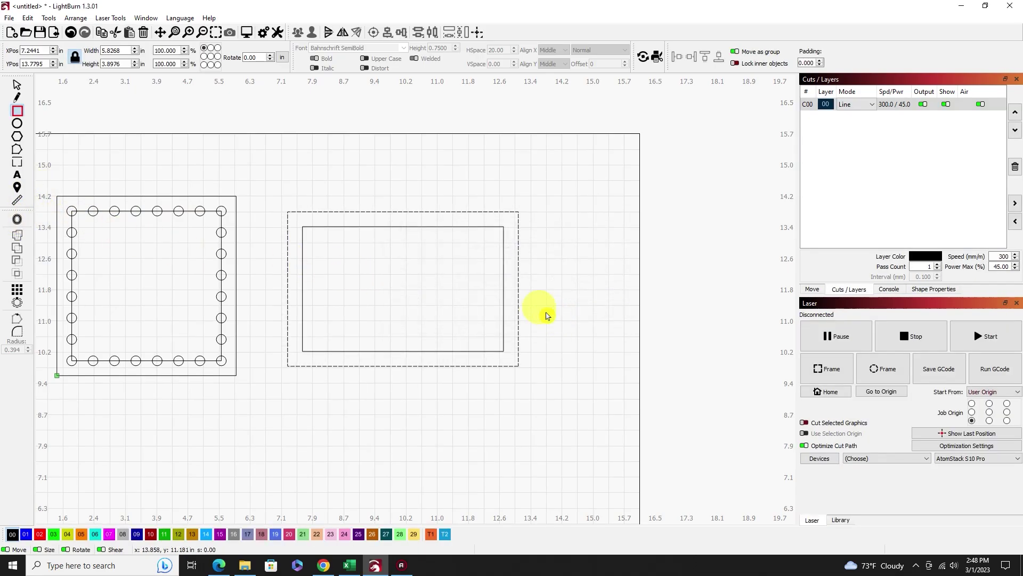
pyautogui.click(472, 269)
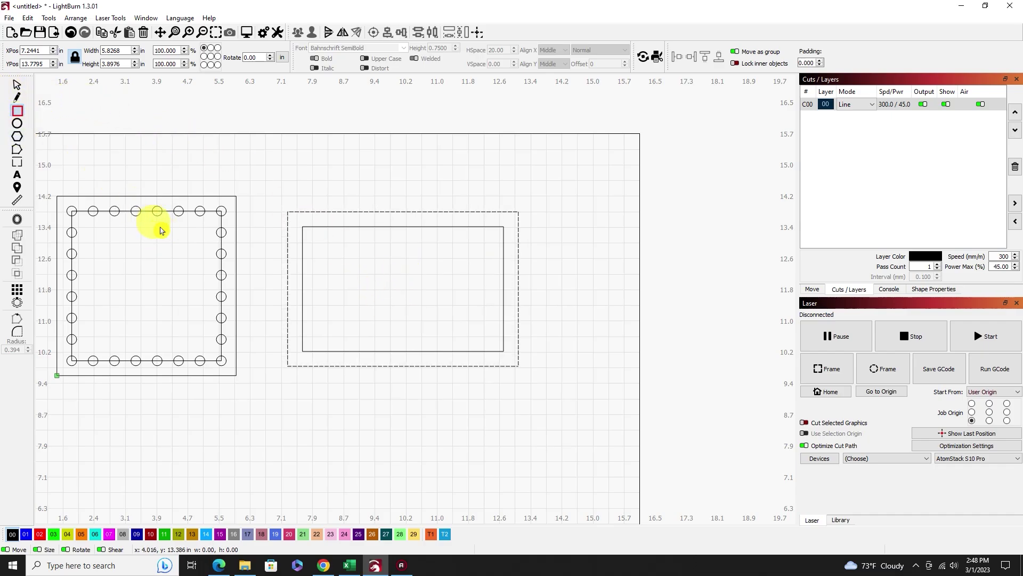
pyautogui.moveTo(161, 224); pyautogui.dragTo(156, 214)
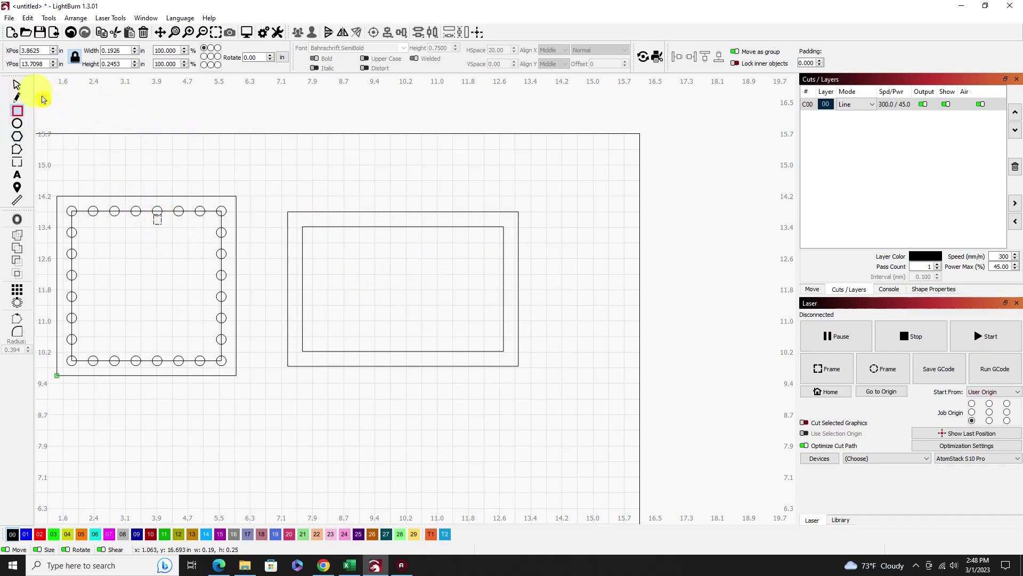
pyautogui.click(17, 84)
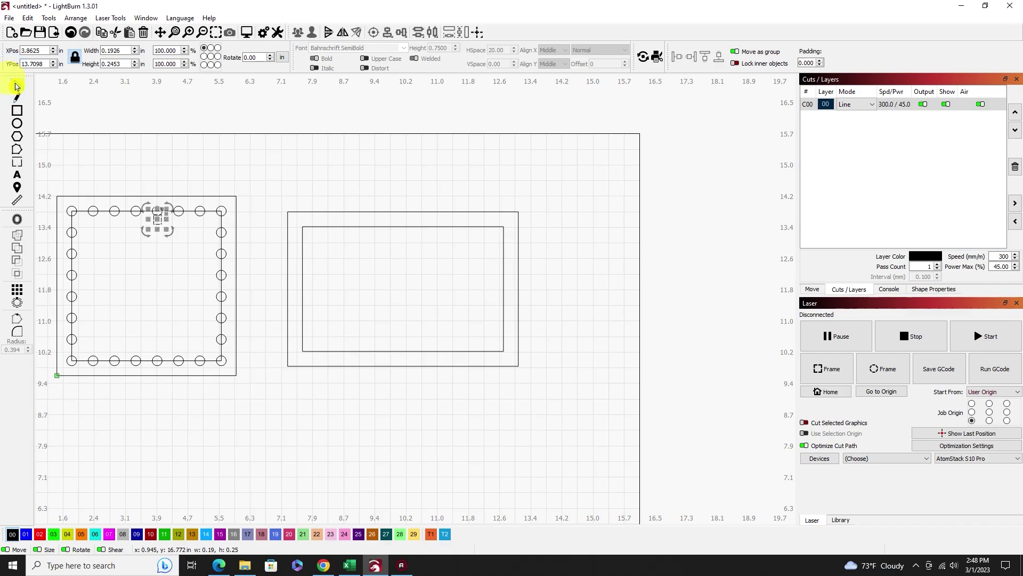
pyautogui.click(27, 17)
pyautogui.click(19, 87)
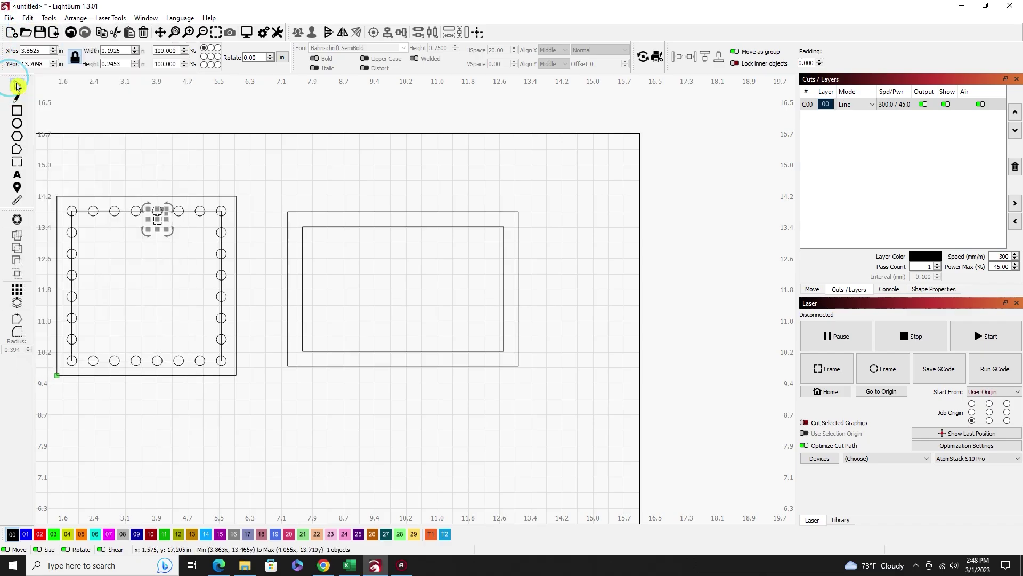
pyautogui.press('Delete')
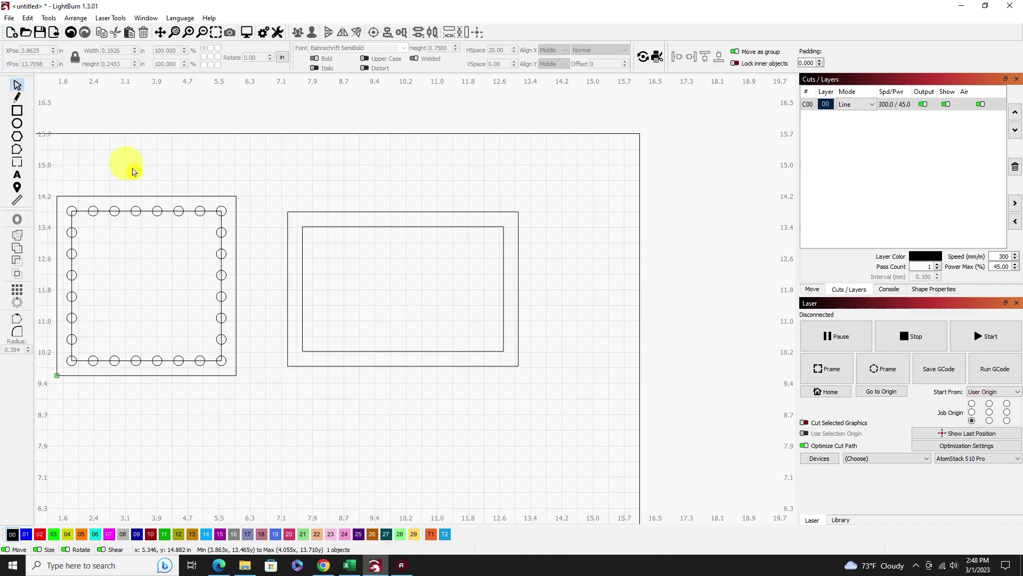
# - Duplicate a circle from the square's upper edge and move the copy inside the inner rectangle near its upper-right corner
pyautogui.click(157, 216)
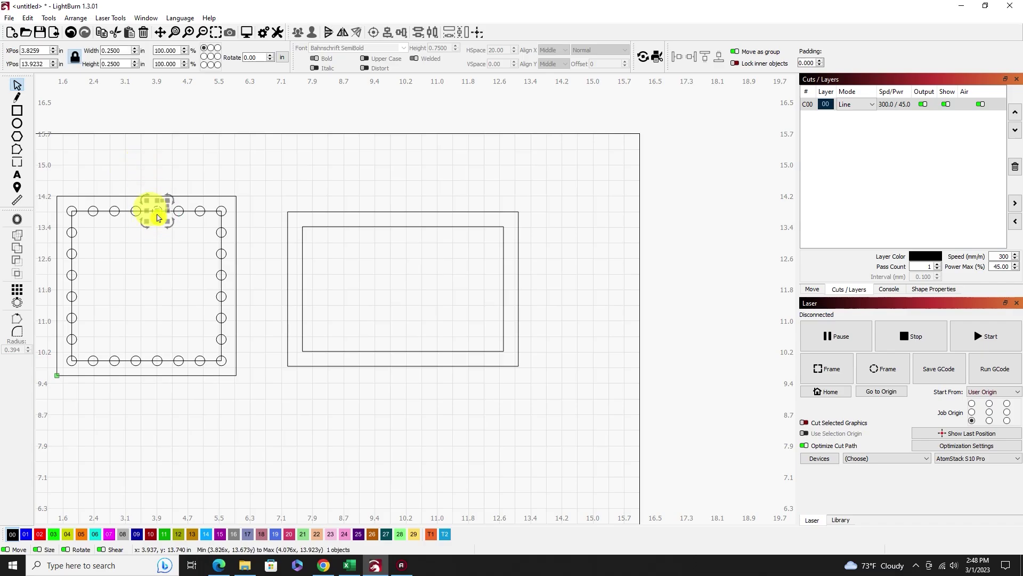
pyautogui.rightClick(159, 223)
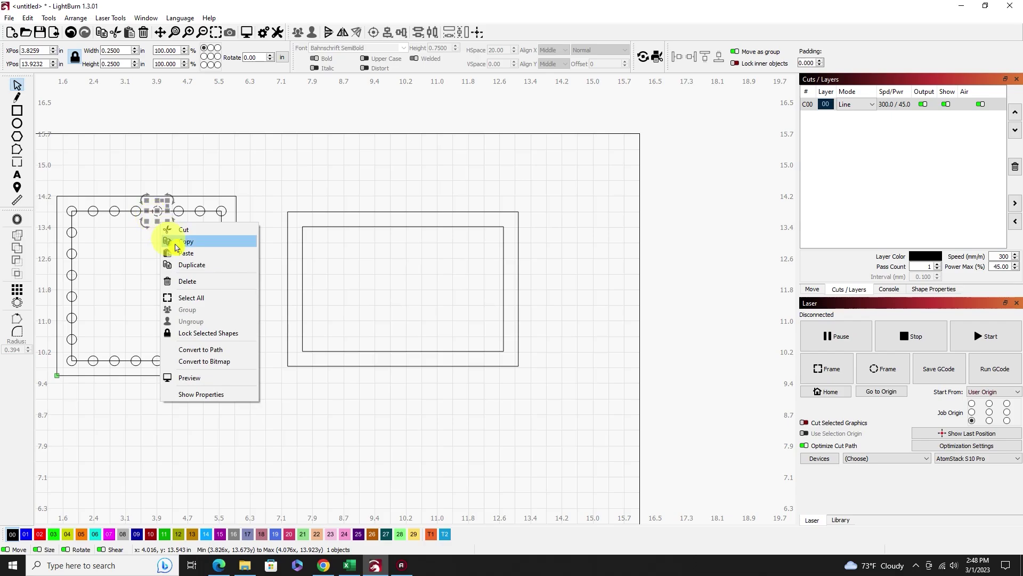
pyautogui.click(192, 266)
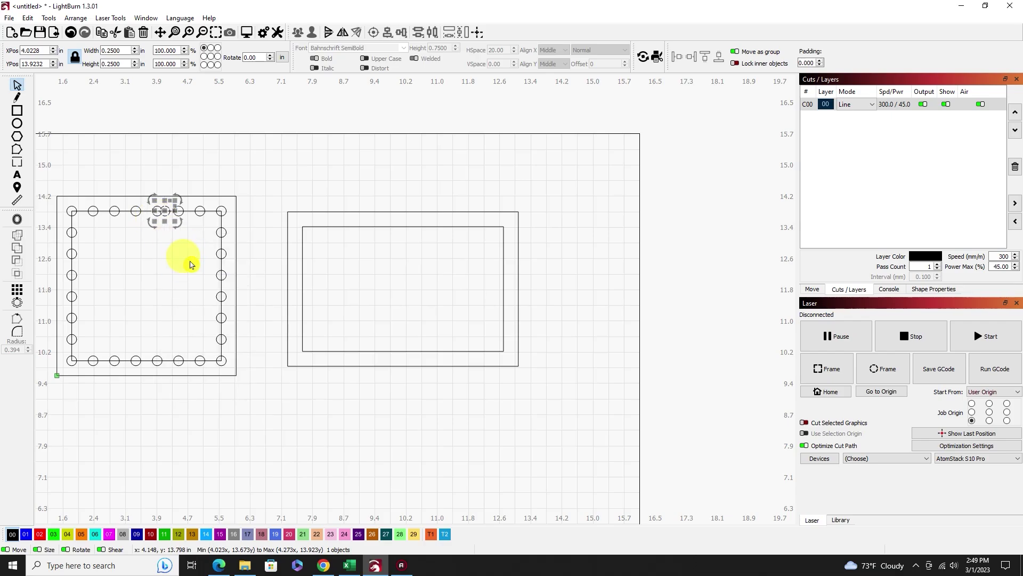
pyautogui.press('Right')
pyautogui.press('Right')
pyautogui.press('Right')
pyautogui.press('Right')
pyautogui.press('Right')
pyautogui.press('Right')
pyautogui.press('Down')
pyautogui.press('Down')
pyautogui.press('Down')
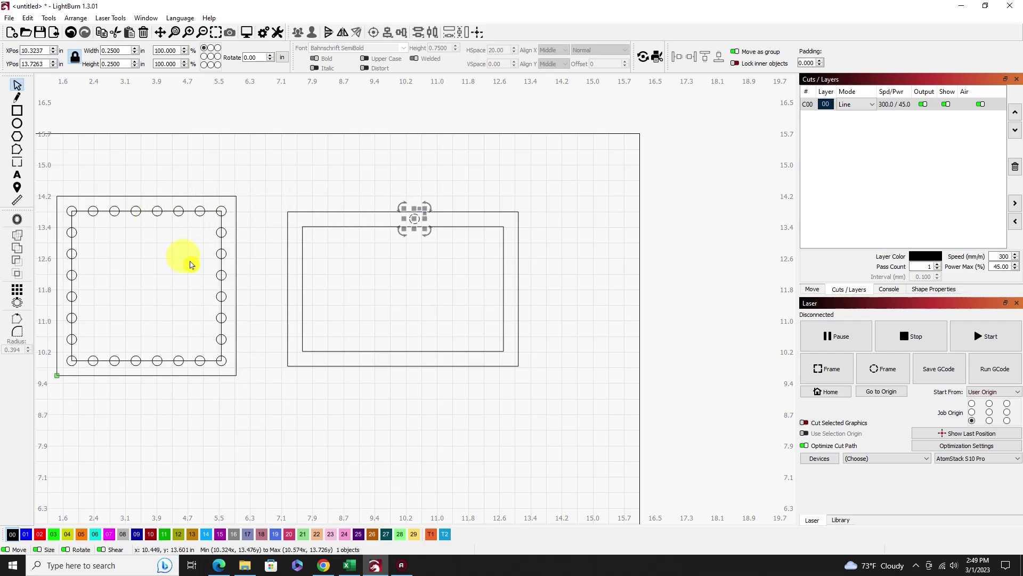
pyautogui.press('Right')
pyautogui.press('Right')
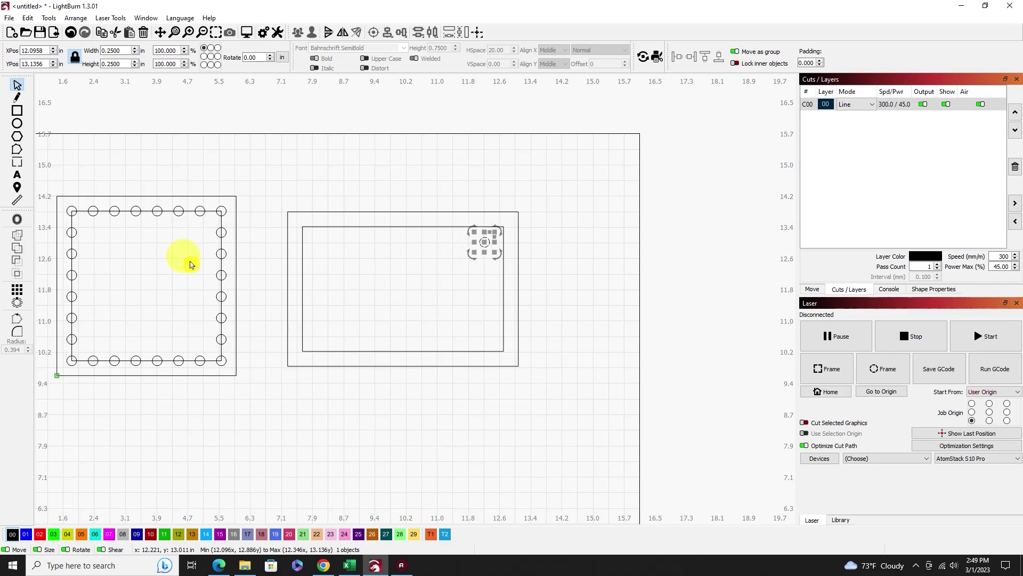
pyautogui.click(361, 281)
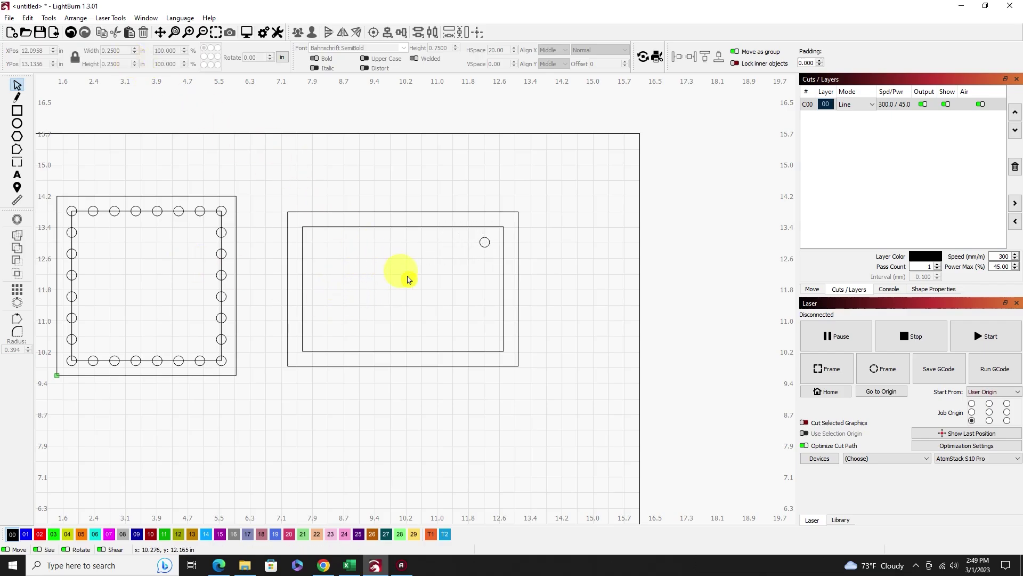
# - Inspect the inner rectangle's start point and path direction with the start point editor
pyautogui.moveTo(471, 392); pyautogui.dragTo(384, 283)
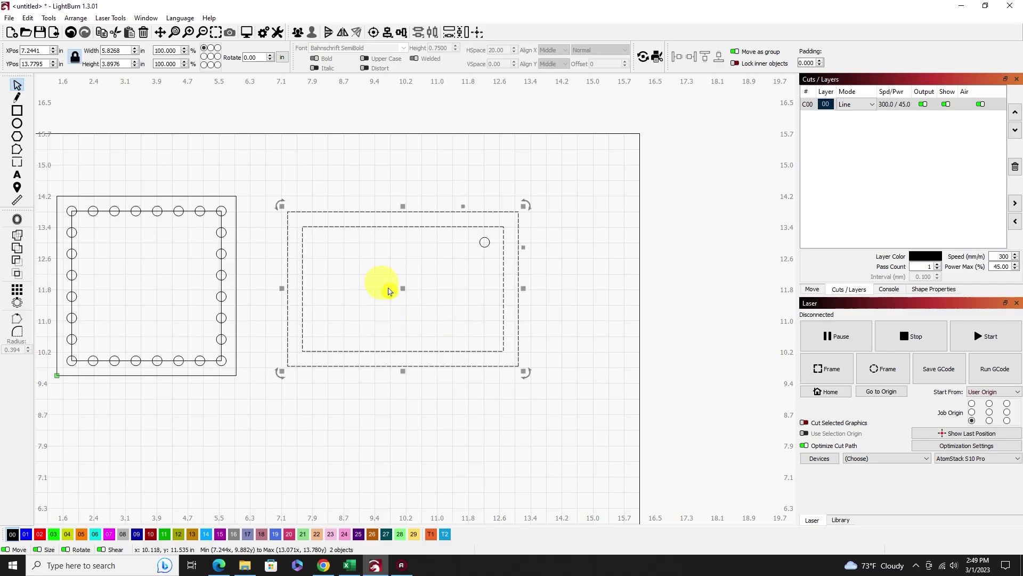
pyautogui.click(216, 32)
pyautogui.scroll(-2, 300, 209)
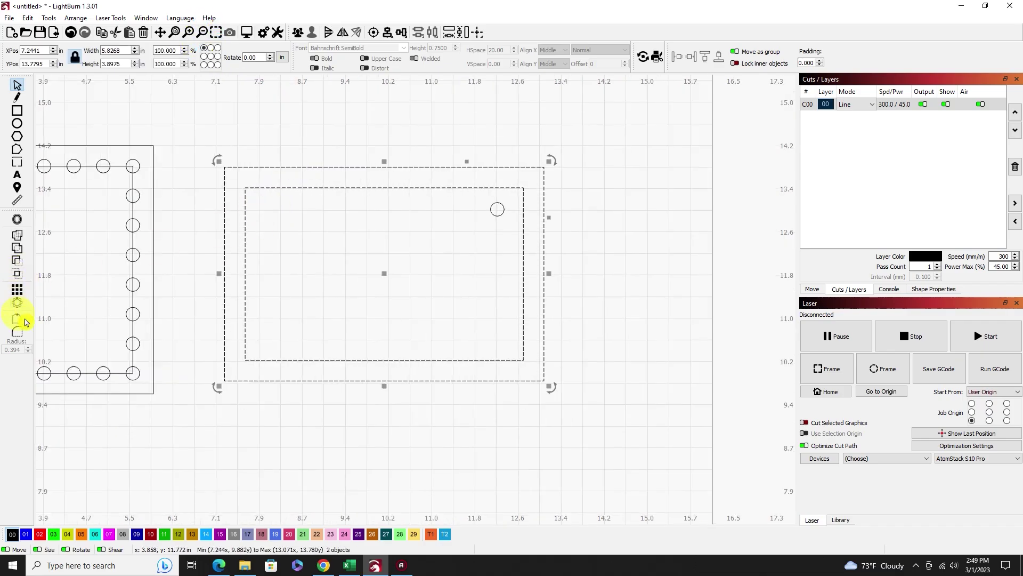
pyautogui.click(291, 274)
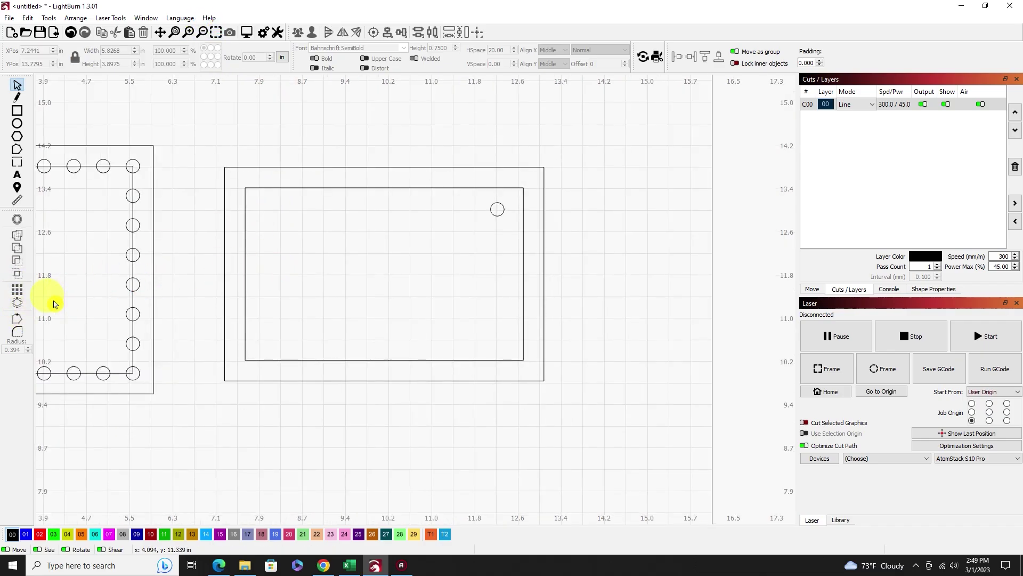
pyautogui.click(20, 319)
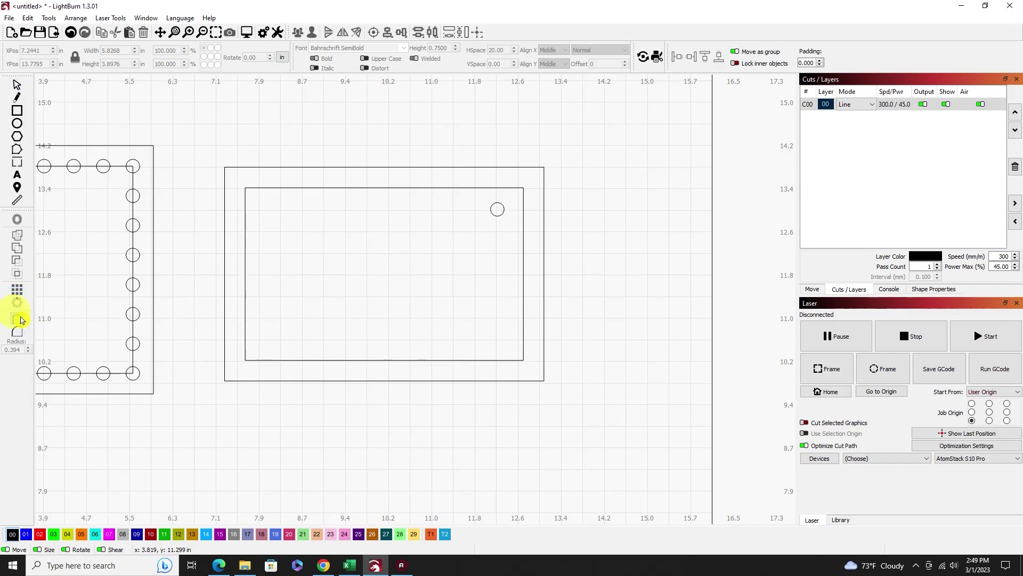
pyautogui.click(347, 188)
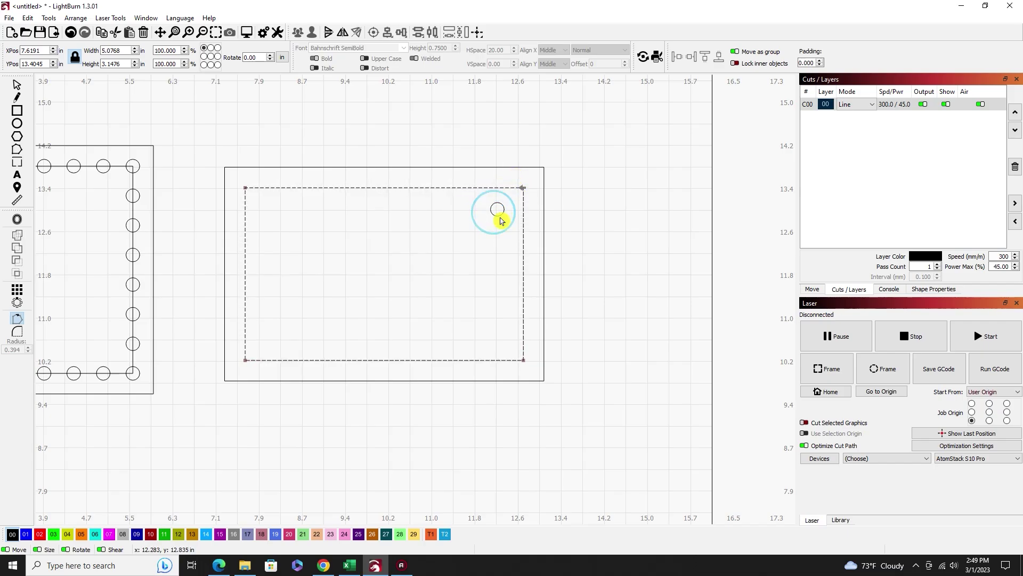
pyautogui.click(307, 241)
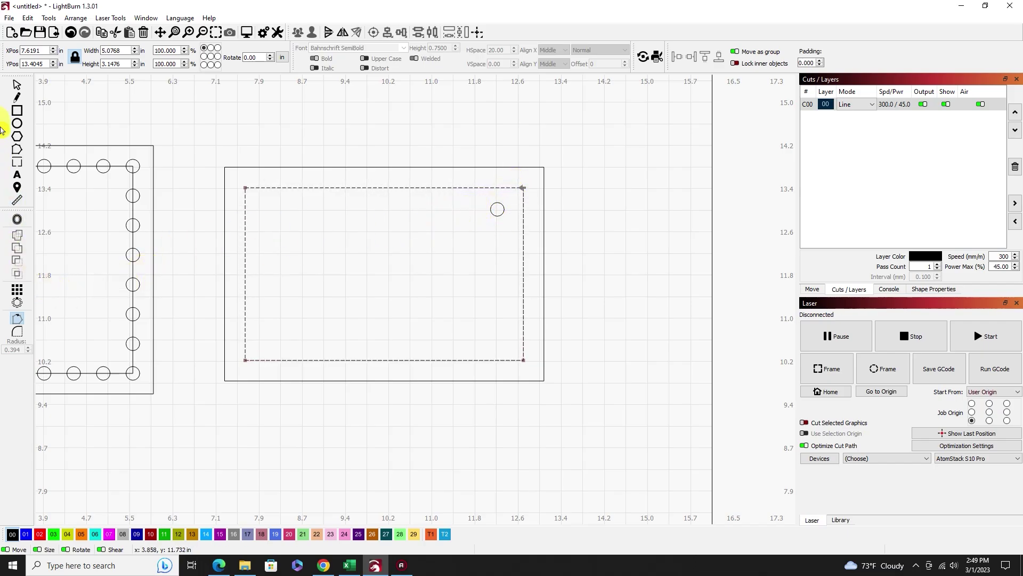
pyautogui.click(17, 84)
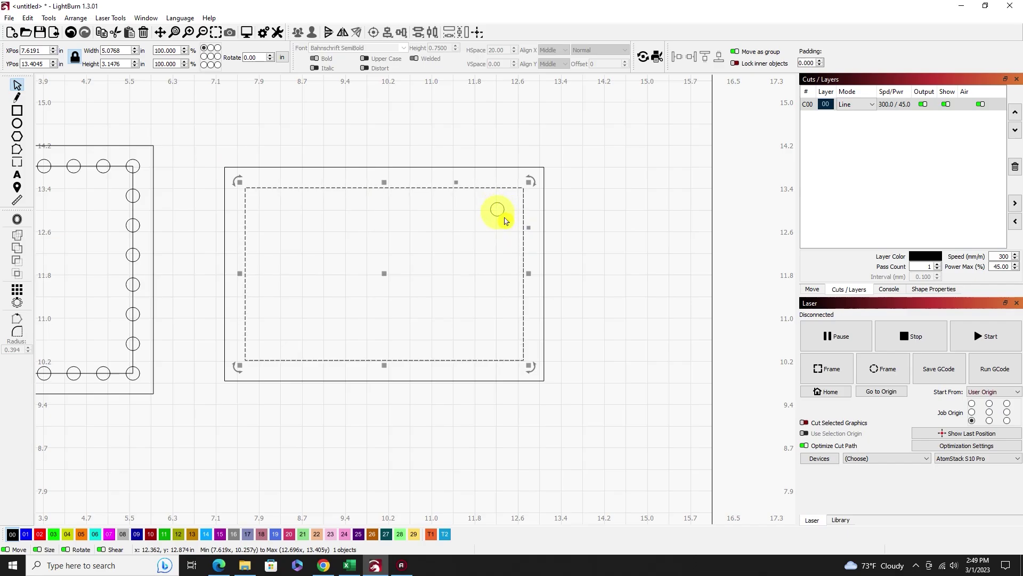
# - Move the loose circle so its center snaps to the inner rectangle's upper-right corner, and check the alignment up close
pyautogui.moveTo(499, 209); pyautogui.dragTo(530, 169)
pyautogui.scroll(3, 520, 192)
pyautogui.scroll(3, 521, 195)
pyautogui.click(453, 269)
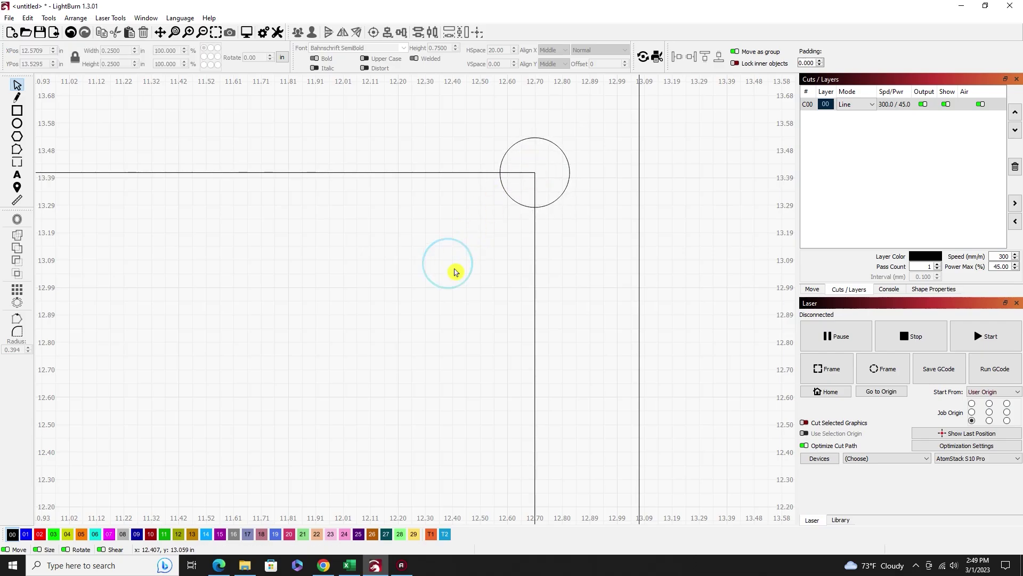
pyautogui.scroll(-5, 467, 250)
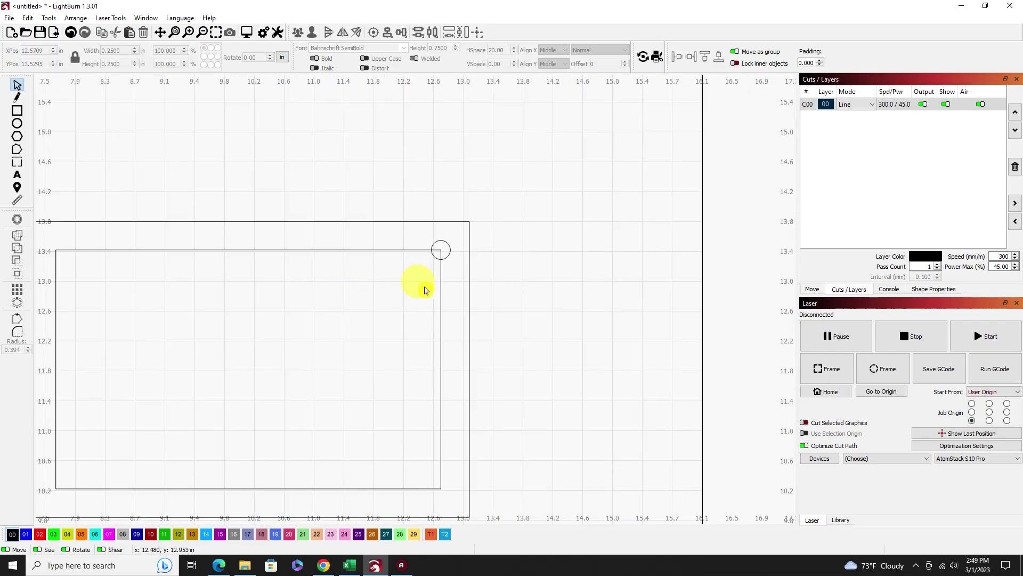
# - Preview Copy Along Path for the circle around the inner rectangle, with 4 copies and with 15 mm between copies
pyautogui.click(442, 240)
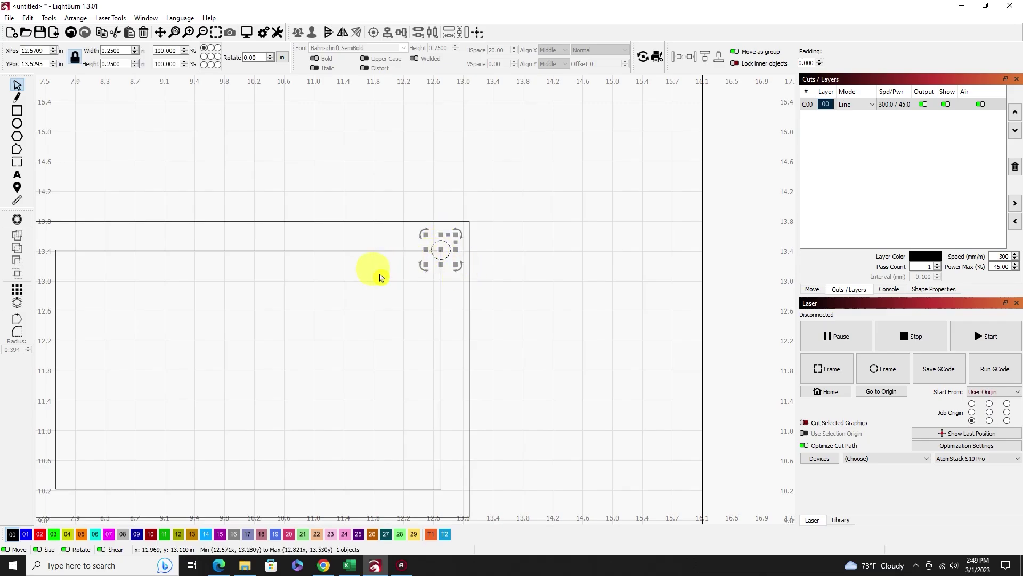
pyautogui.keyDown('shift'); pyautogui.click(358, 249); pyautogui.keyUp('shift')
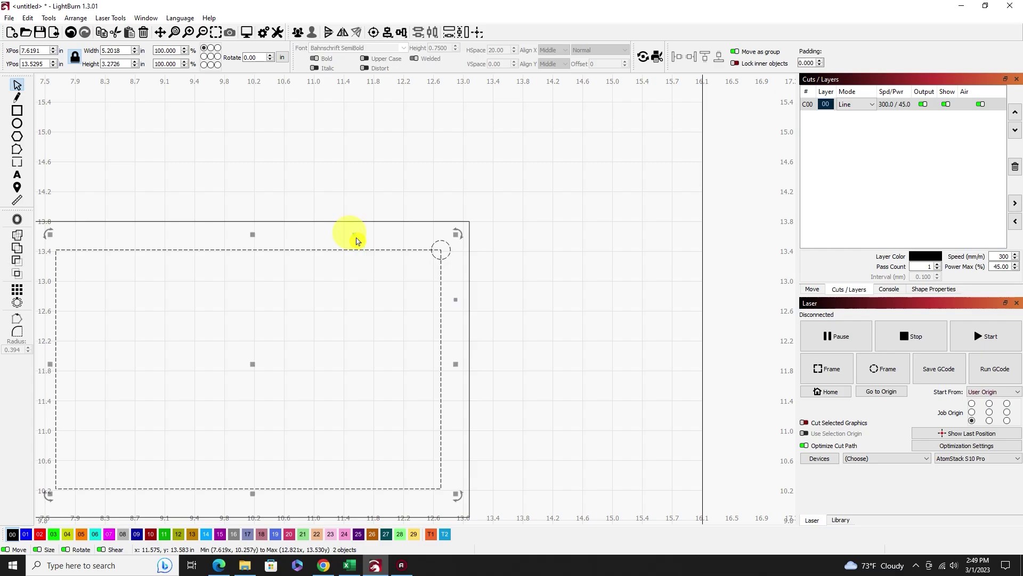
pyautogui.click(75, 17)
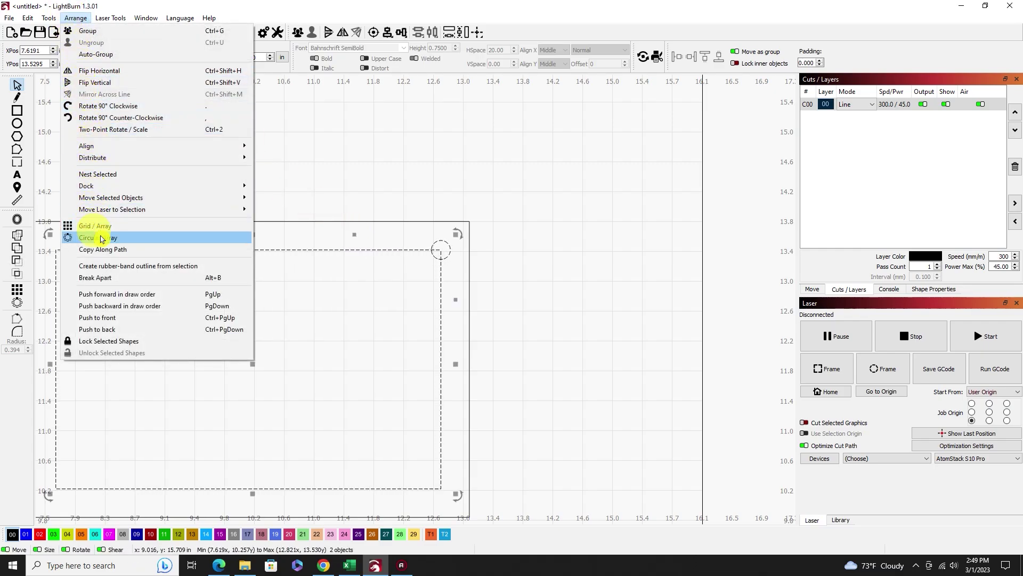
pyautogui.click(108, 249)
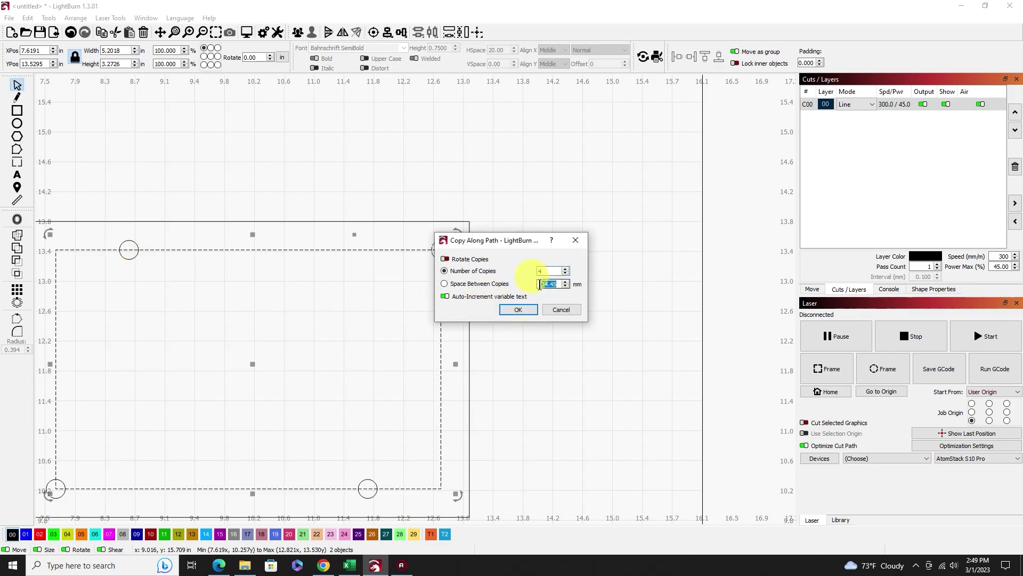
pyautogui.write('4')
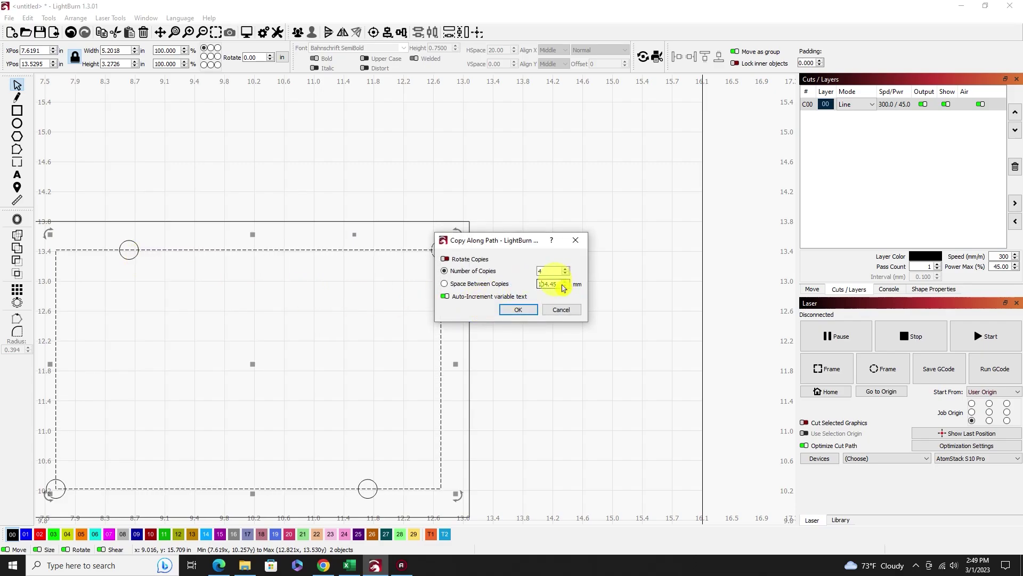
pyautogui.click(510, 283)
pyautogui.write('15')
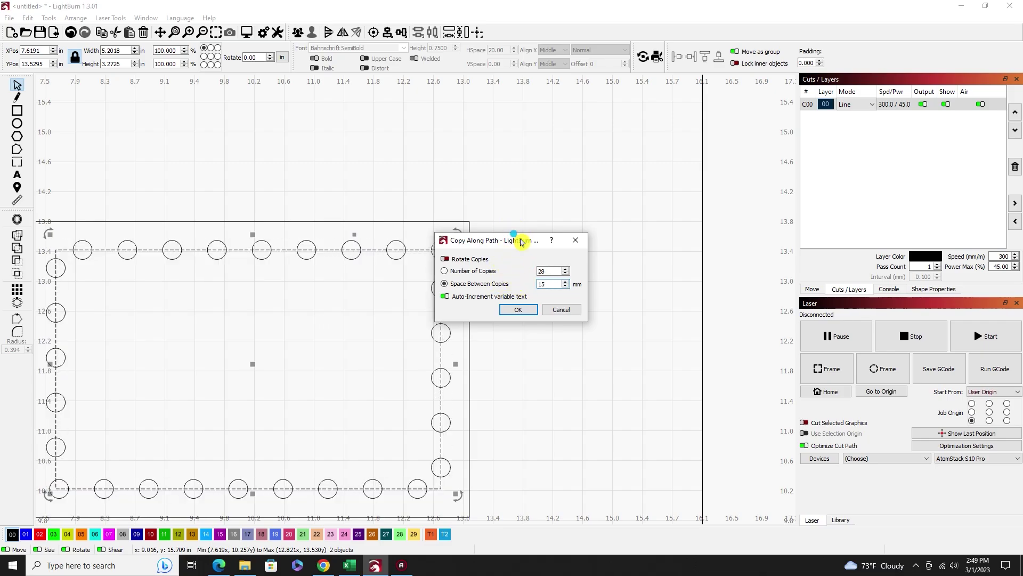
pyautogui.moveTo(516, 239); pyautogui.dragTo(572, 158)
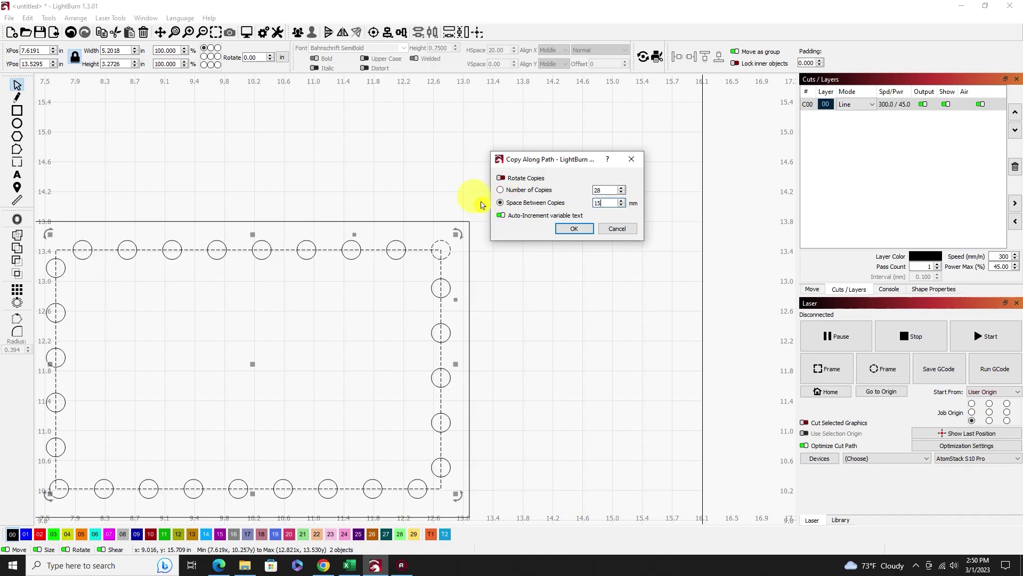
# - Preview the unrotated circles as 28 copies by number and discard the Copy Along Path operation
pyautogui.click(497, 191)
pyautogui.click(499, 190)
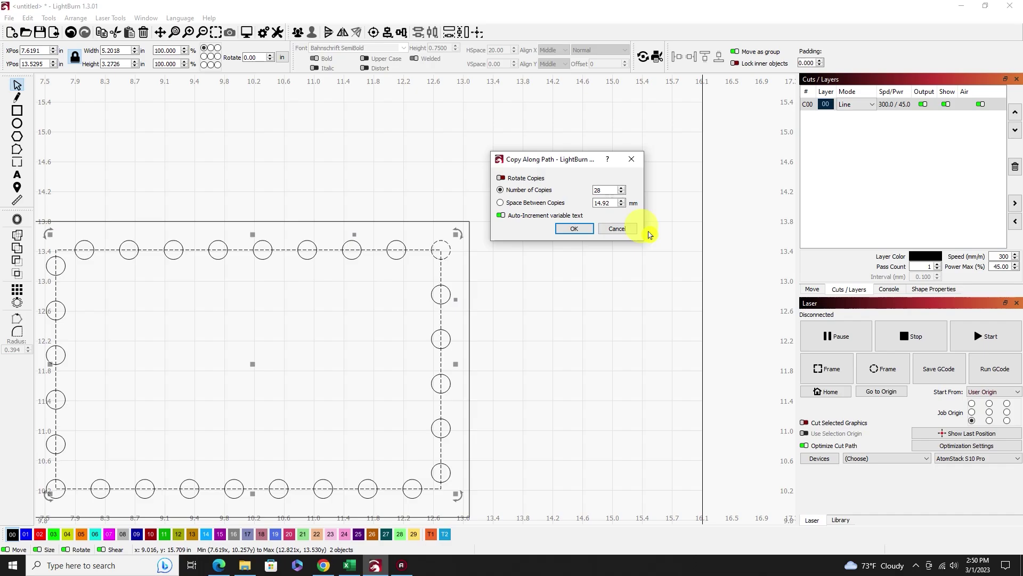
pyautogui.click(617, 235)
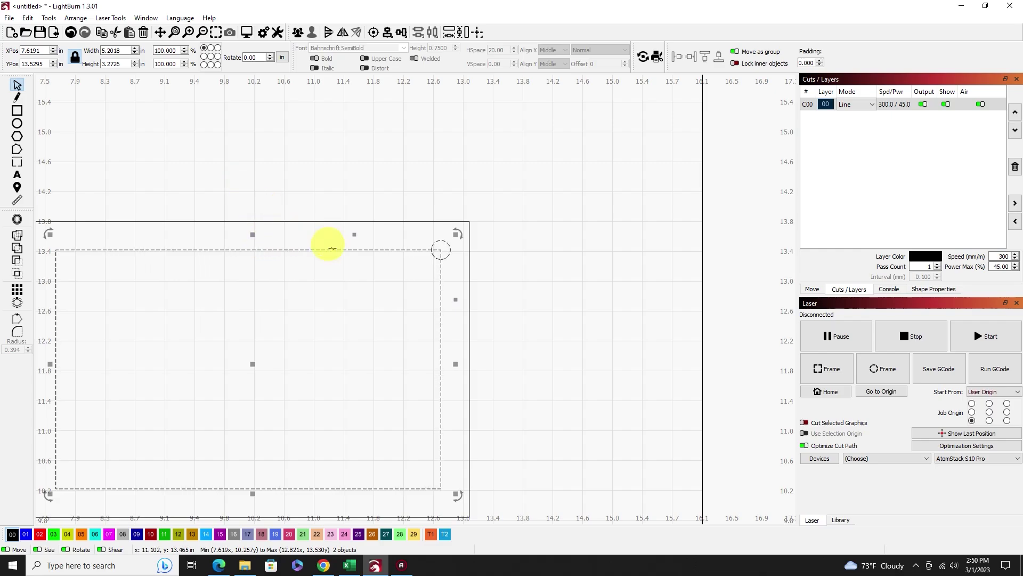
# - Move the circle off the inner rectangle's corner into the empty space above the outer rectangle
pyautogui.click(452, 265)
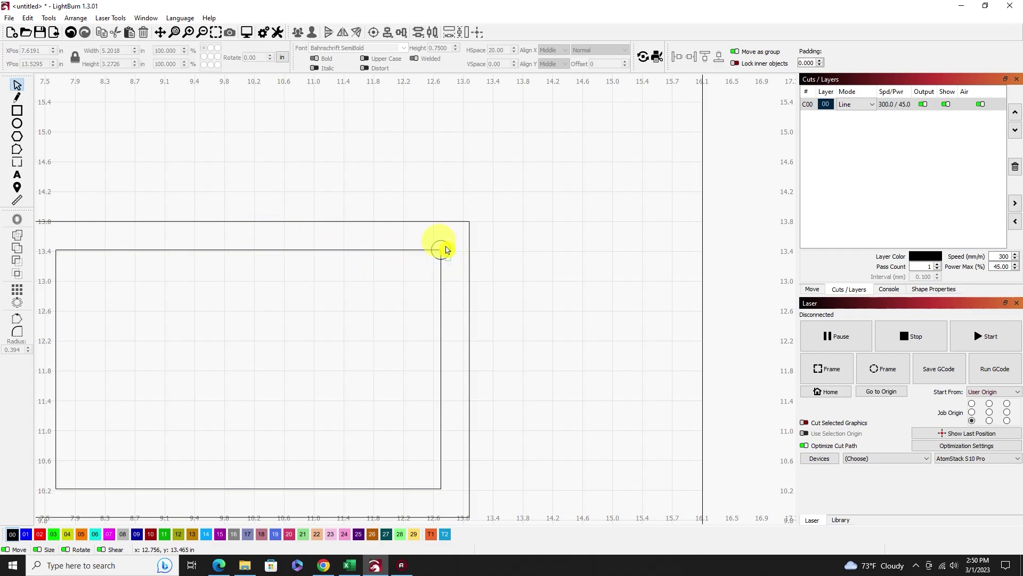
pyautogui.click(439, 250)
pyautogui.moveTo(441, 249); pyautogui.dragTo(418, 180)
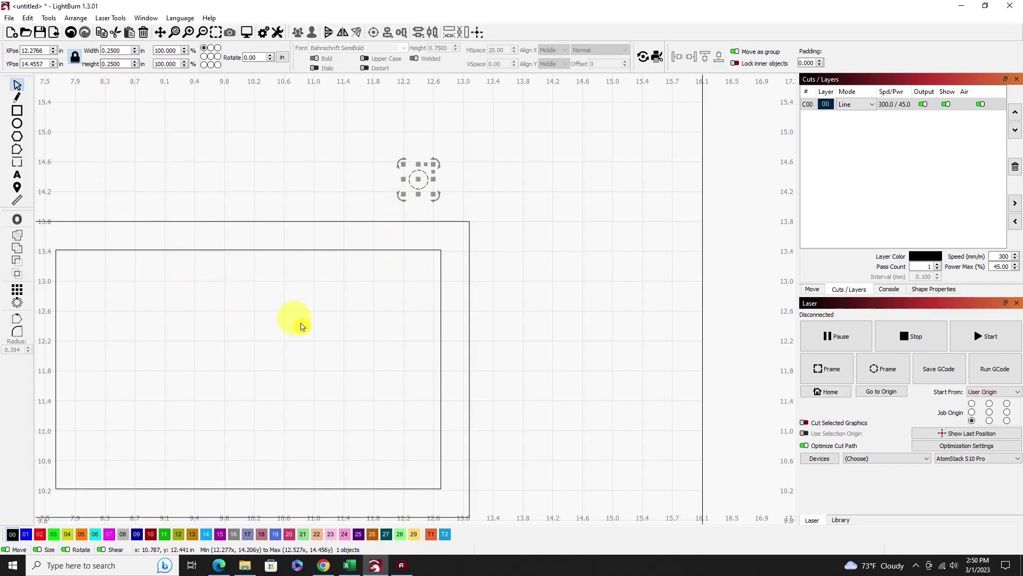
# - Break the inner rectangle's path at its upper-left corner node with Edit Nodes
pyautogui.moveTo(273, 277); pyautogui.dragTo(219, 181)
pyautogui.click(216, 32)
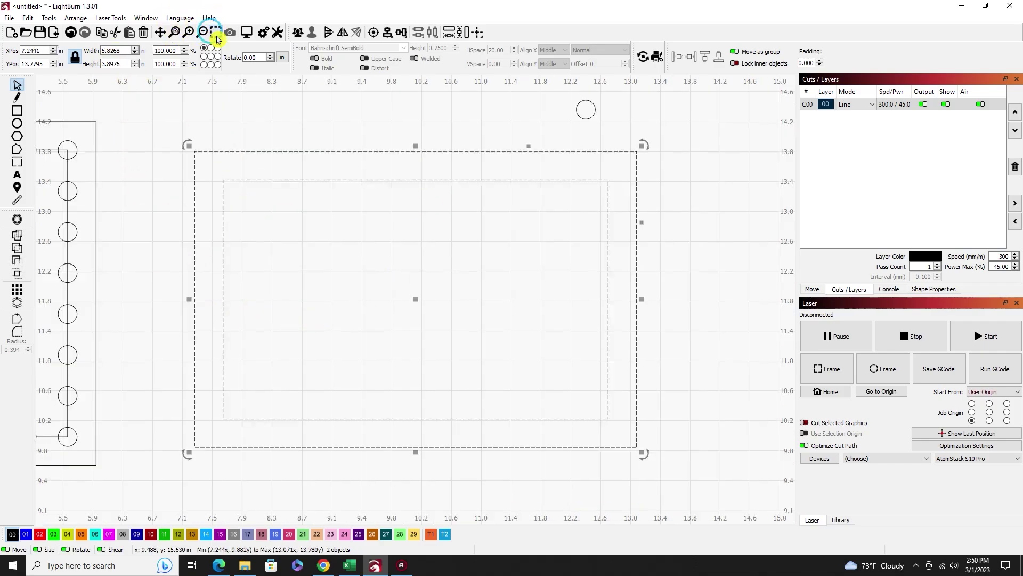
pyautogui.scroll(-1, 447, 262)
pyautogui.scroll(1, 451, 266)
pyautogui.scroll(-1, 452, 266)
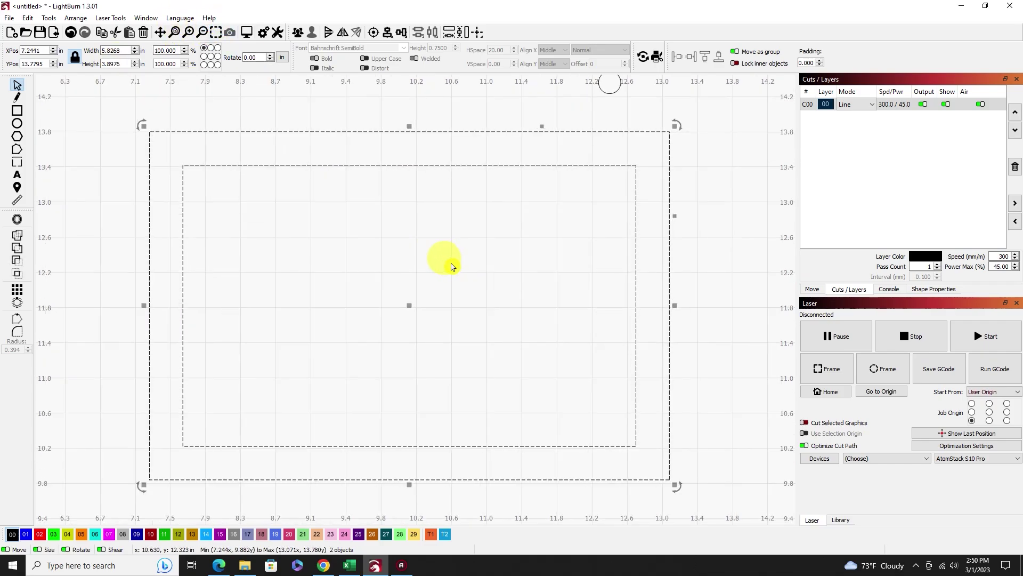
pyautogui.scroll(1, 452, 266)
pyautogui.click(290, 125)
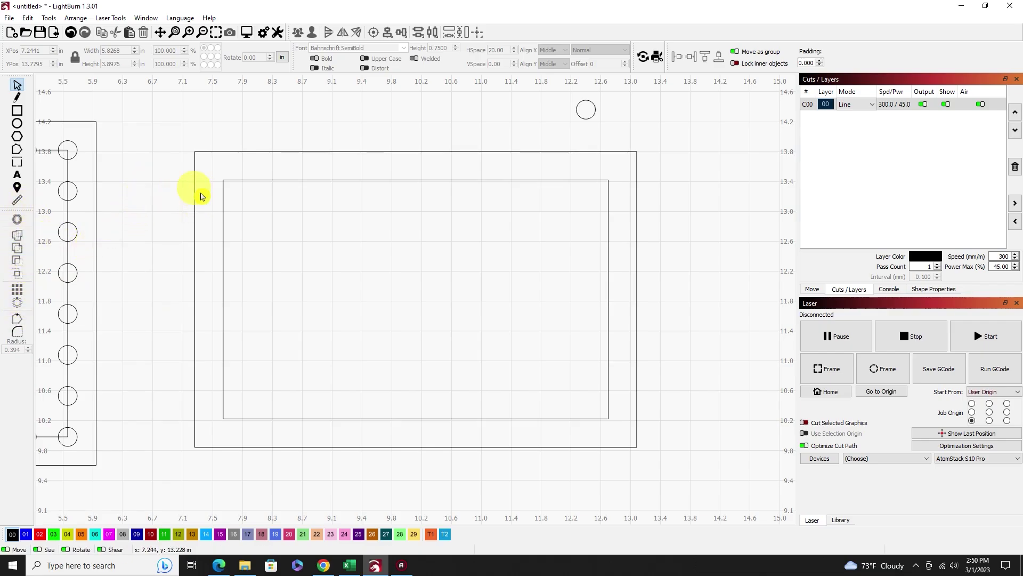
pyautogui.click(16, 151)
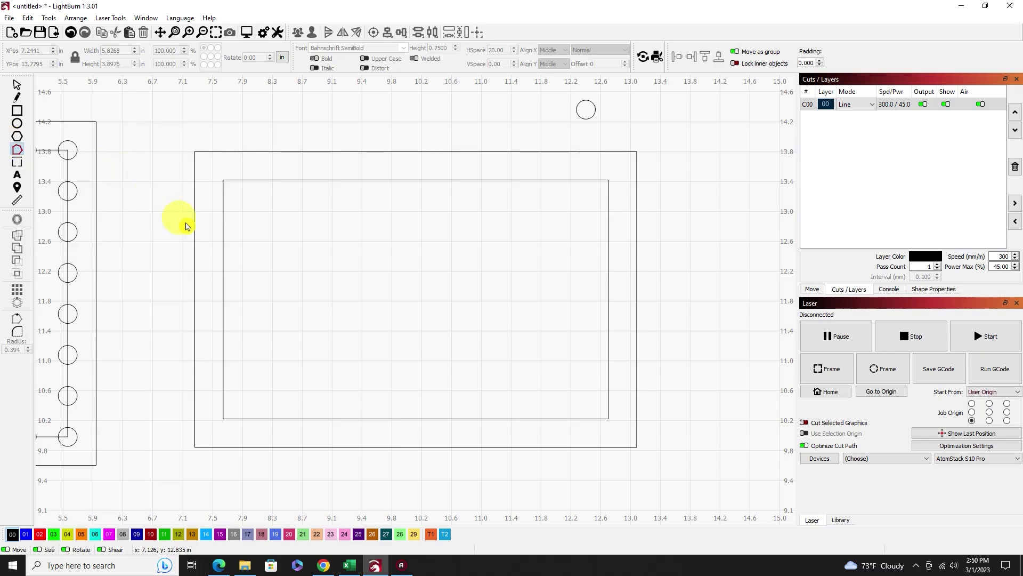
pyautogui.click(223, 214)
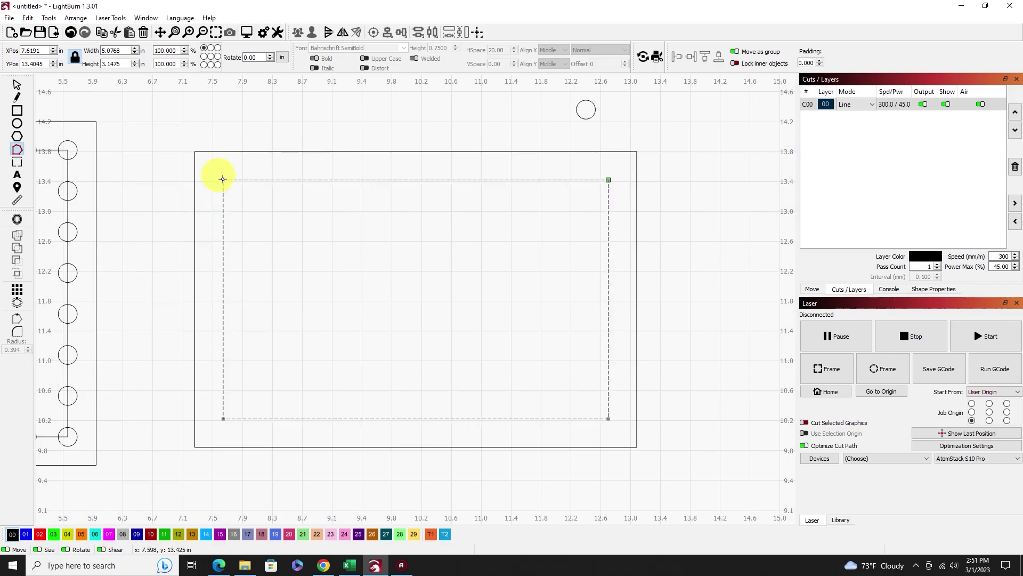
pyautogui.scroll(3, 217, 197)
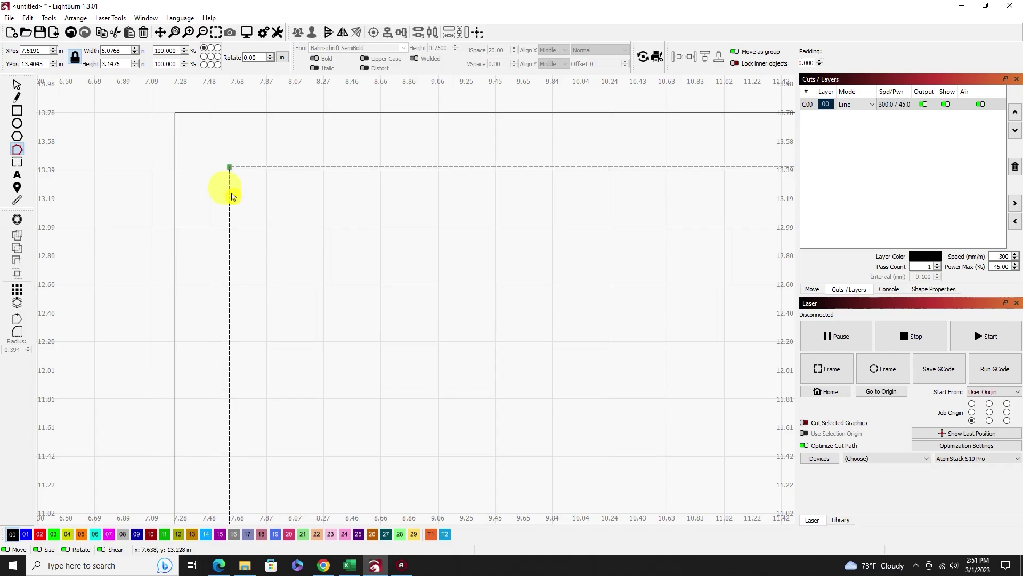
# - Break the same path at its upper-right corner node to separate the upper edge
pyautogui.scroll(-5, 501, 255)
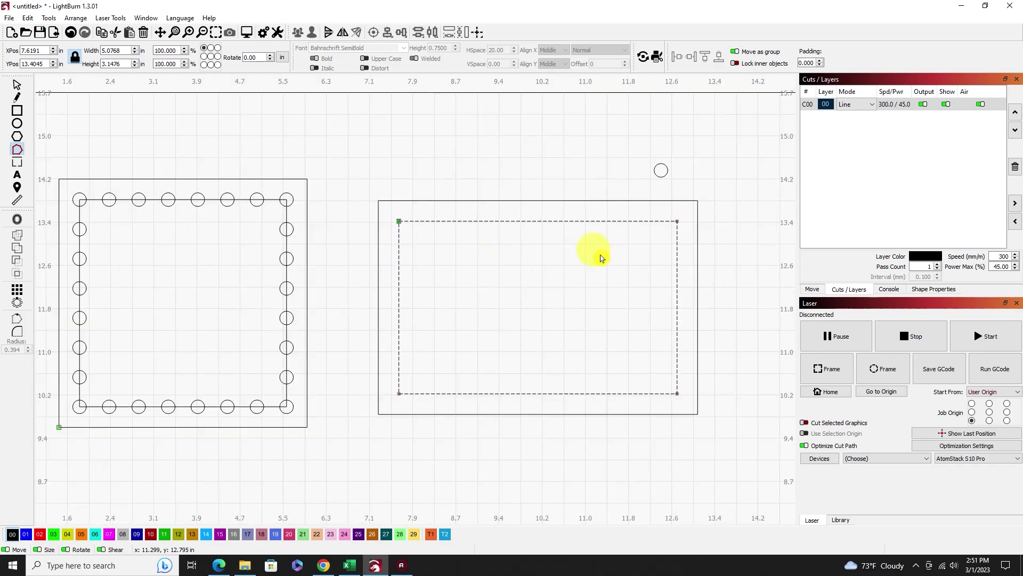
pyautogui.scroll(5, 685, 218)
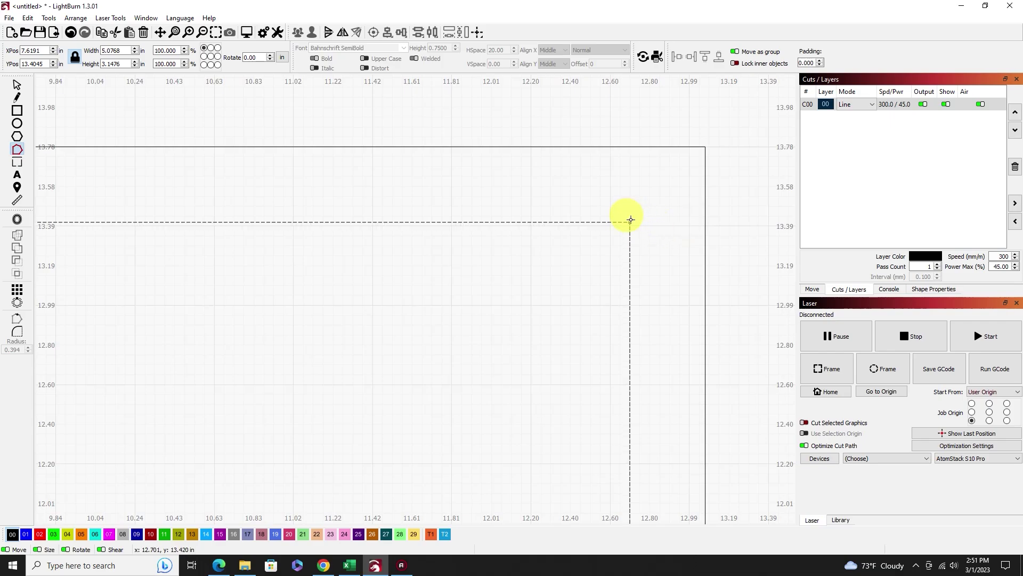
pyautogui.click(628, 219)
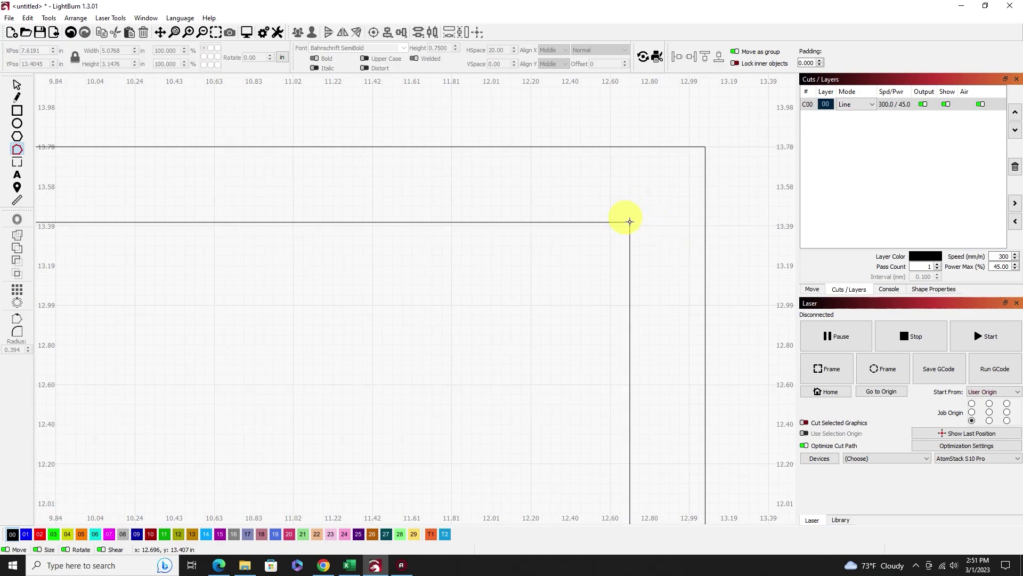
# - Select the inner rectangle's upper edge and its remaining three sides in turn to check how the path is split
pyautogui.scroll(-3, 242, 257)
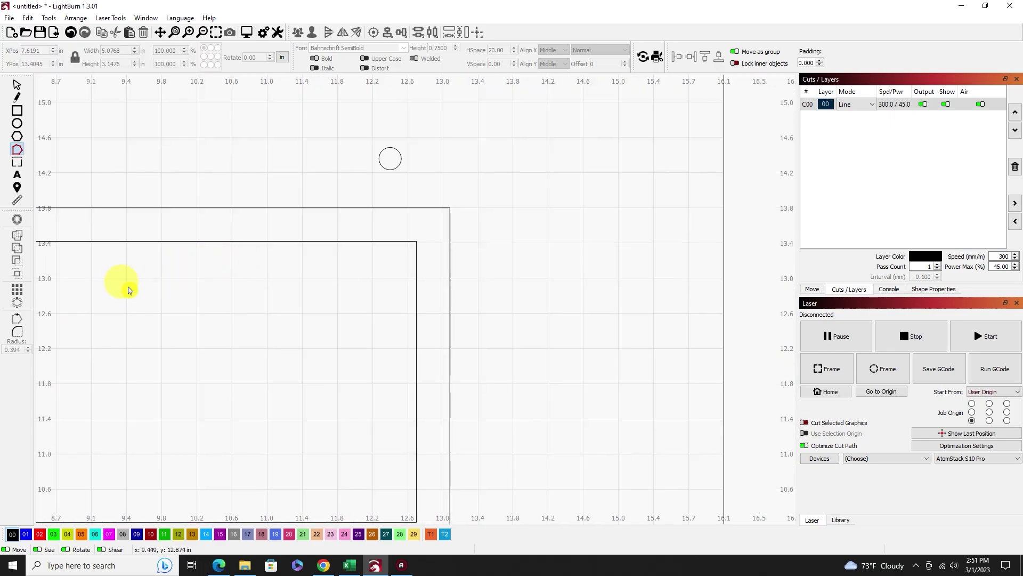
pyautogui.moveTo(183, 311); pyautogui.dragTo(399, 288)
pyautogui.click(16, 84)
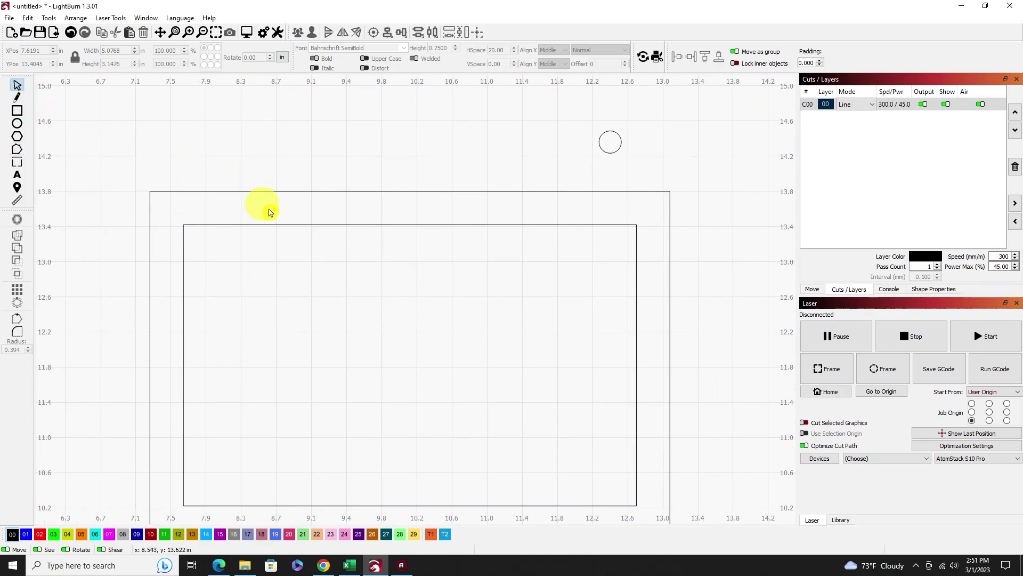
pyautogui.moveTo(311, 243); pyautogui.dragTo(295, 206)
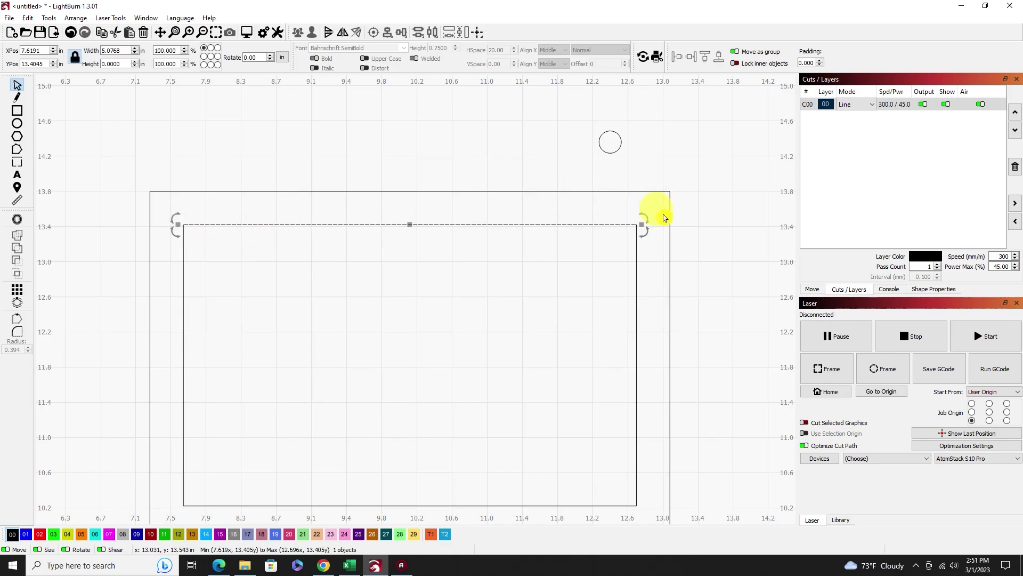
pyautogui.click(211, 291)
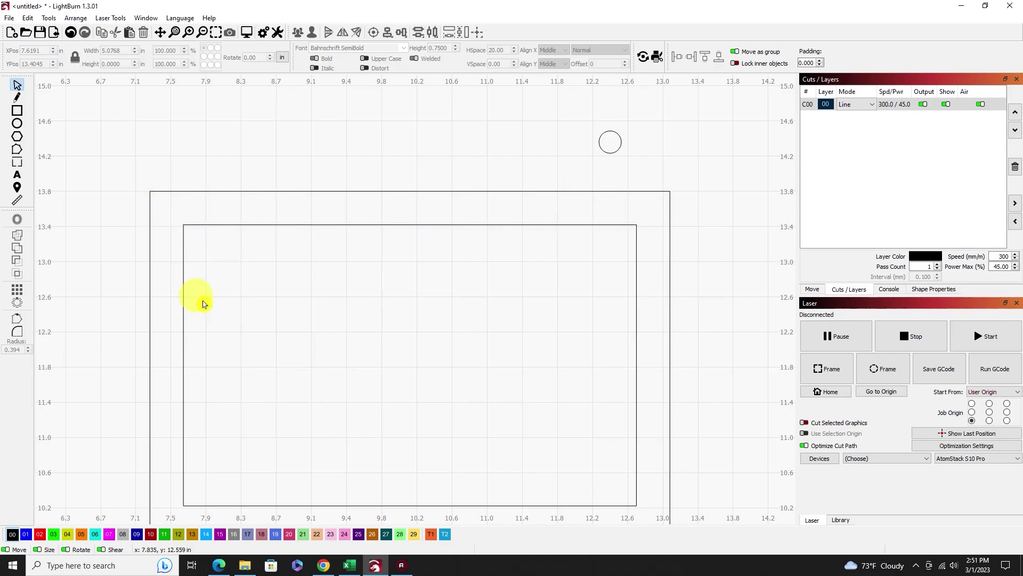
pyautogui.click(184, 293)
pyautogui.scroll(-2, 309, 302)
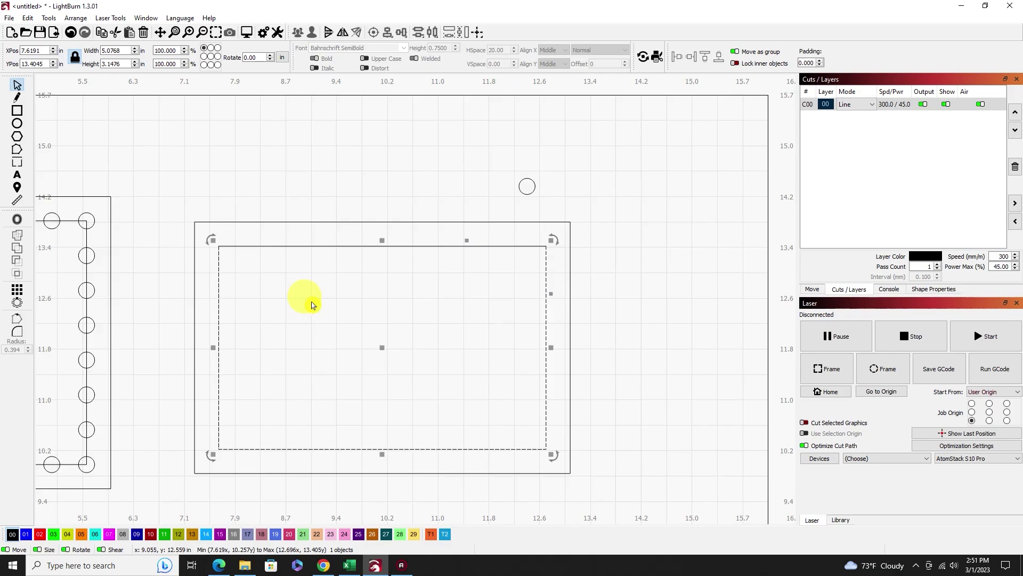
pyautogui.click(311, 305)
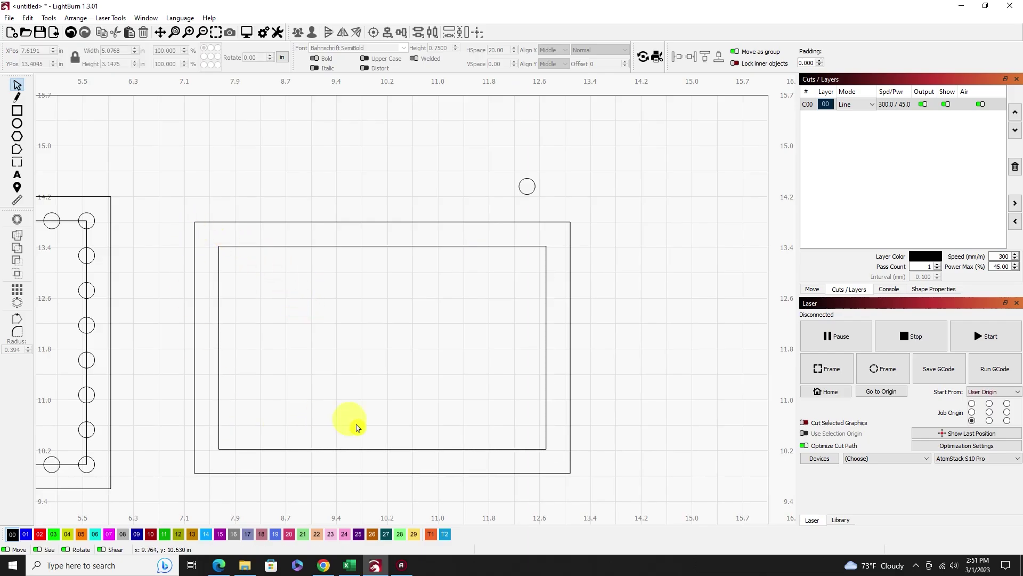
# - Break the inner rectangle's remaining three-sided path at its lower-left corner node with Edit Nodes
pyautogui.scroll(-2, 331, 400)
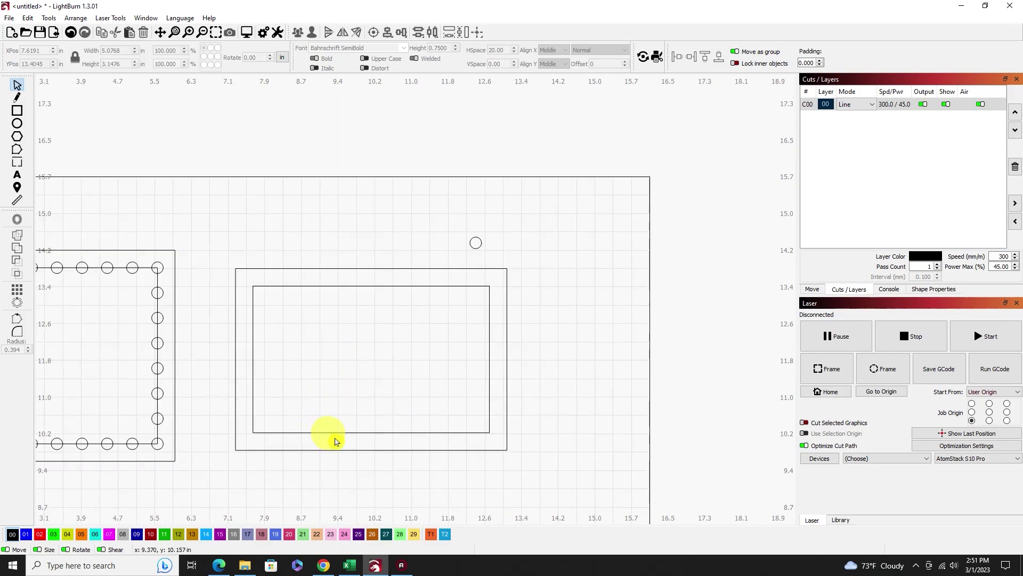
pyautogui.scroll(4, 331, 433)
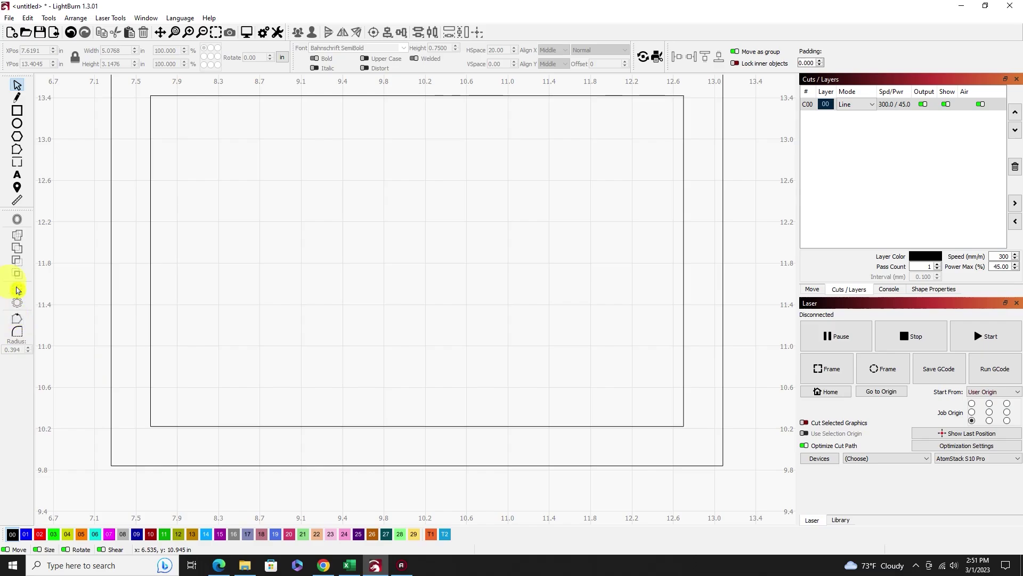
pyautogui.click(17, 150)
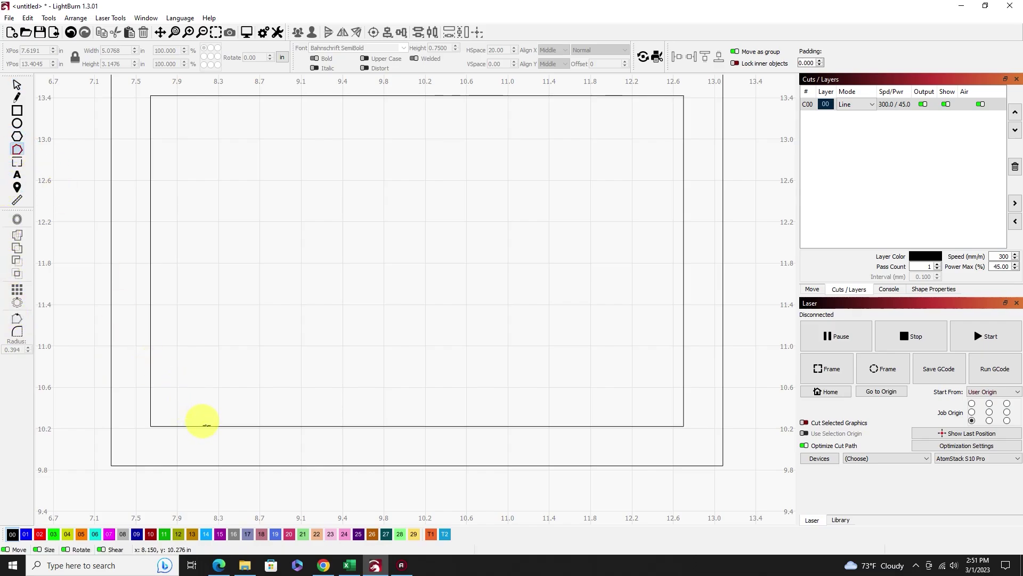
pyautogui.click(207, 425)
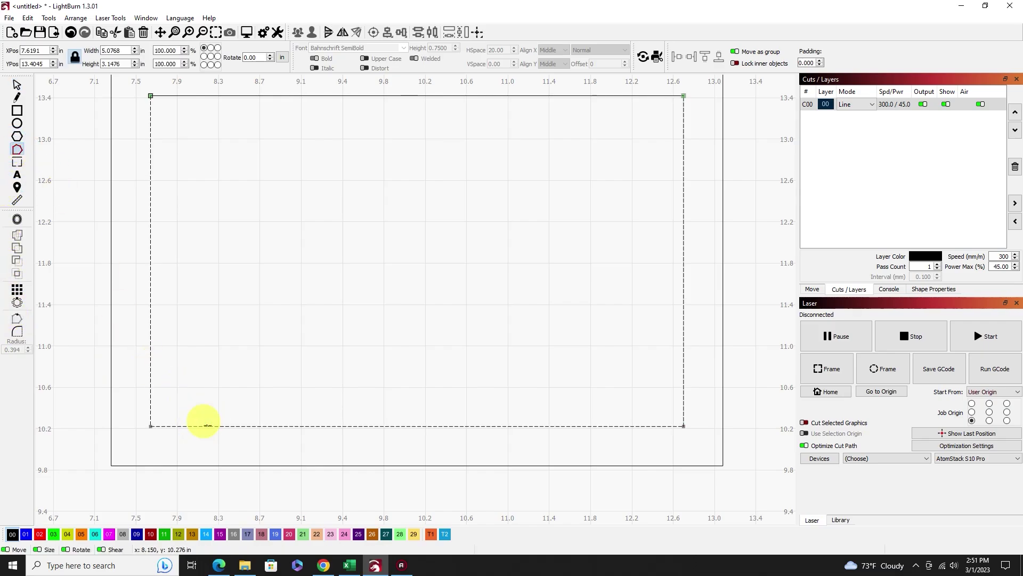
pyautogui.click(150, 426)
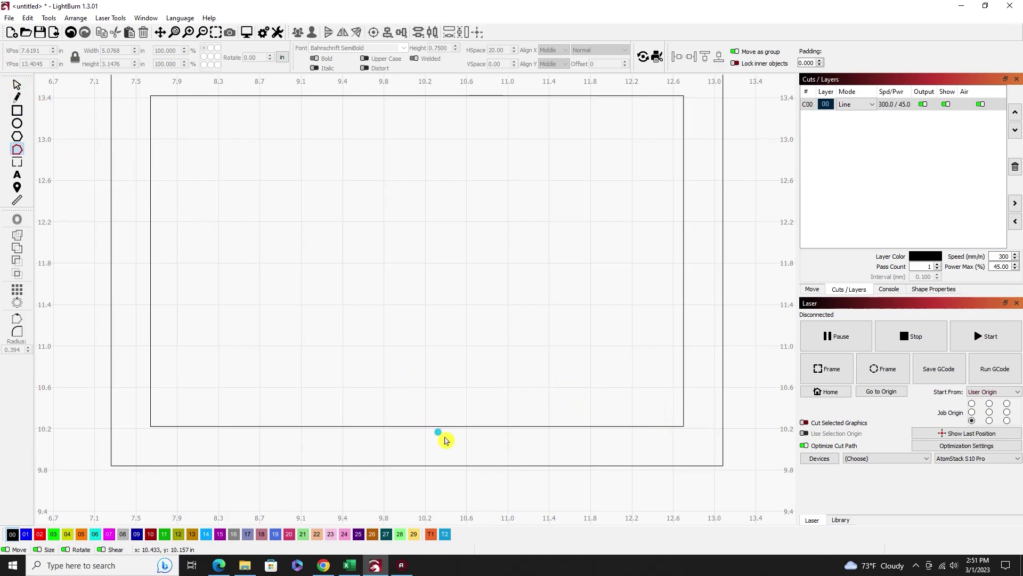
pyautogui.click(419, 409)
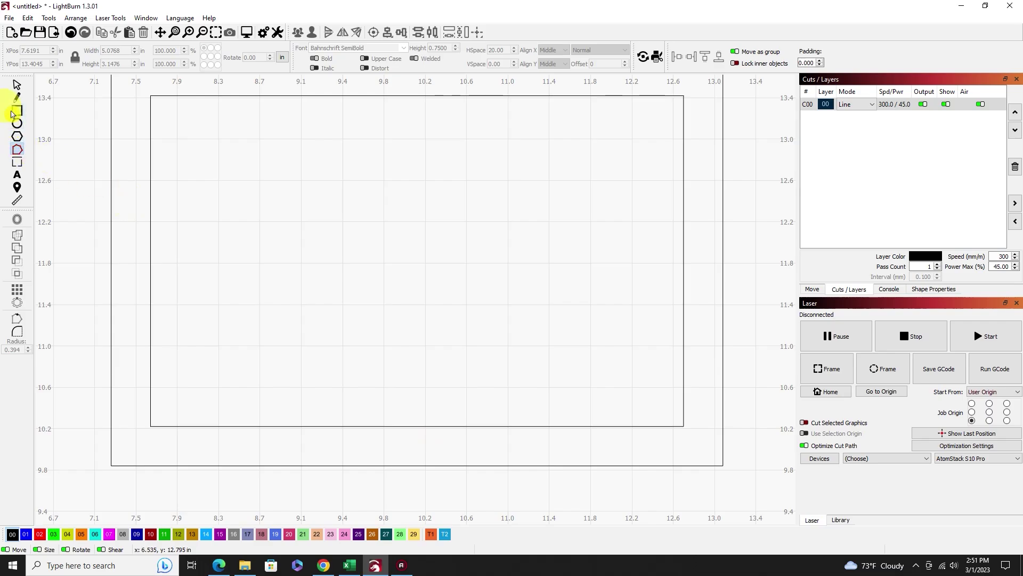
pyautogui.click(17, 85)
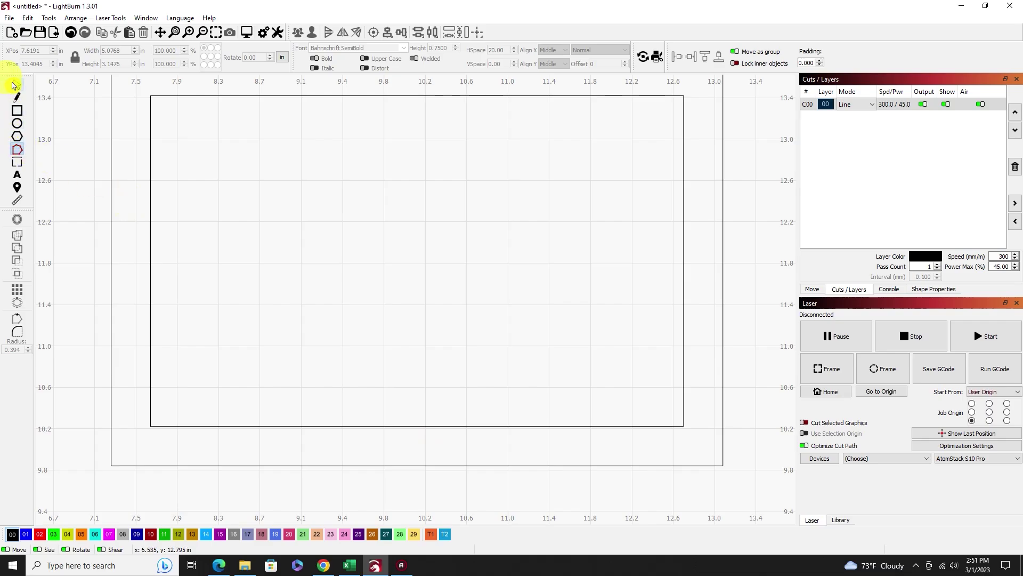
pyautogui.click(393, 429)
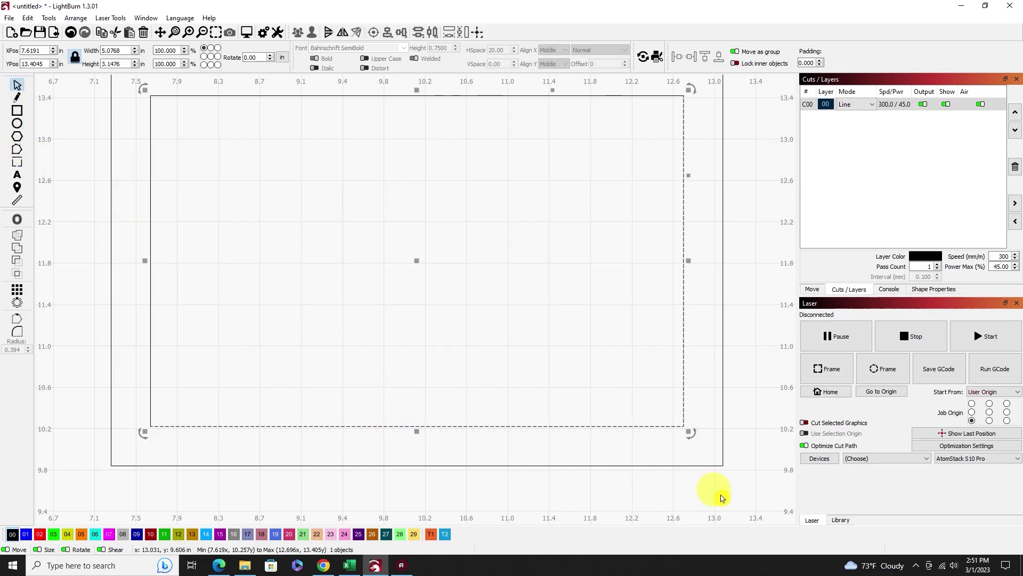
pyautogui.click(293, 221)
# - Break the path at the inner rectangle's lower-right corner node to separate the lower edge from the right edge
pyautogui.click(17, 148)
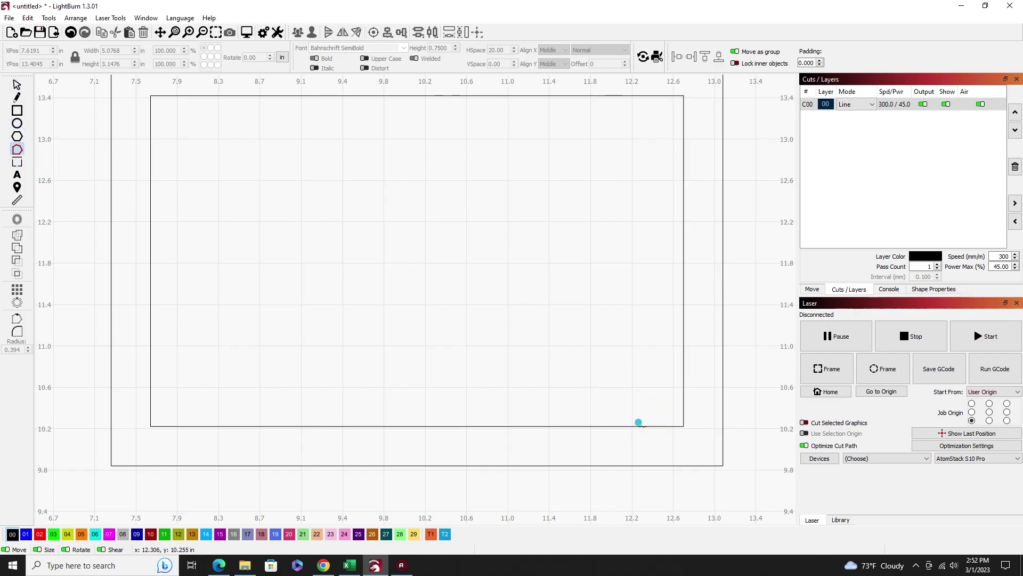
pyautogui.click(642, 426)
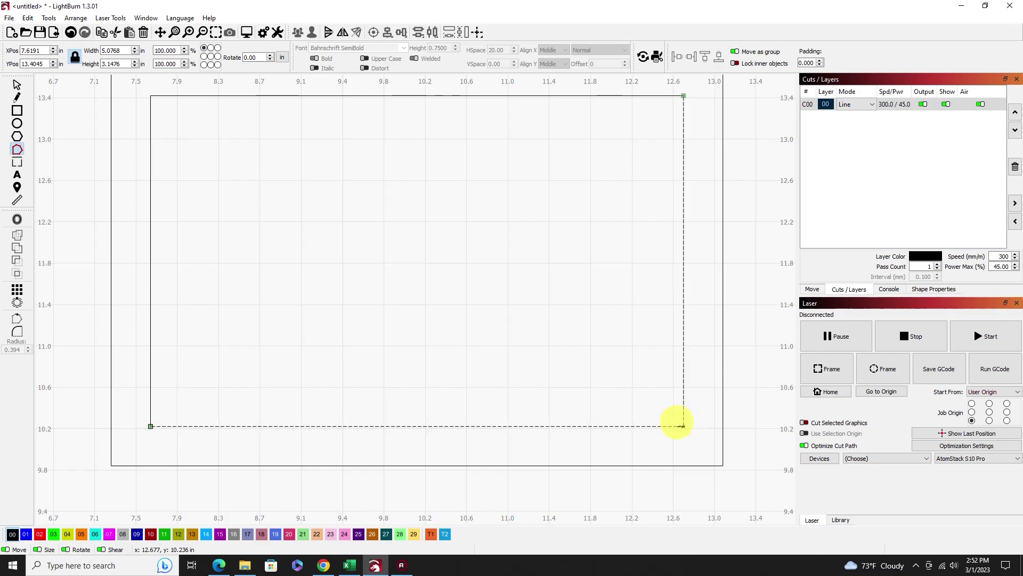
pyautogui.press('Escape')
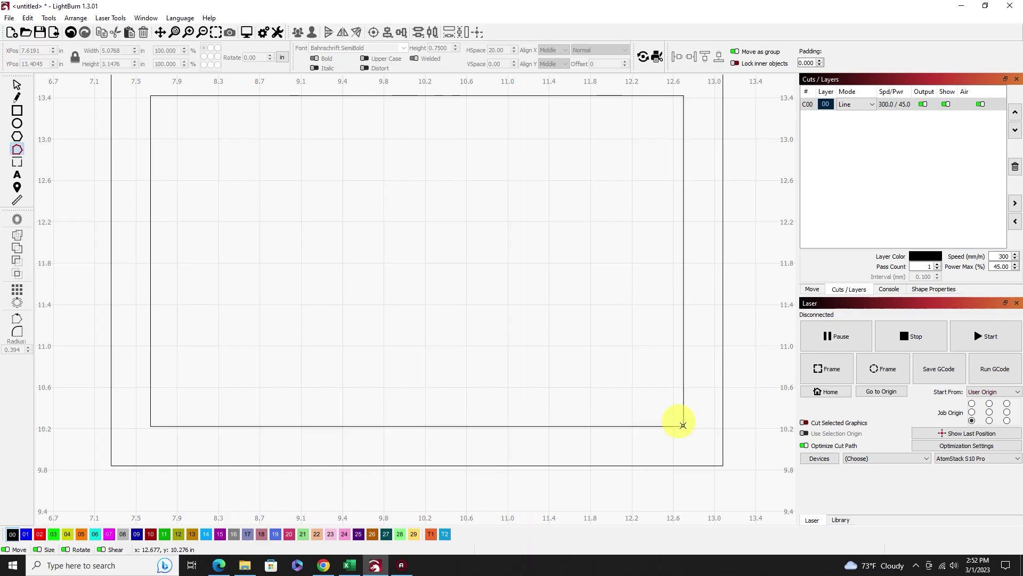
# - Select the inner rectangle's lower, left and right edges in turn to check that each is a separate line
pyautogui.click(18, 87)
pyautogui.moveTo(482, 445); pyautogui.dragTo(464, 400)
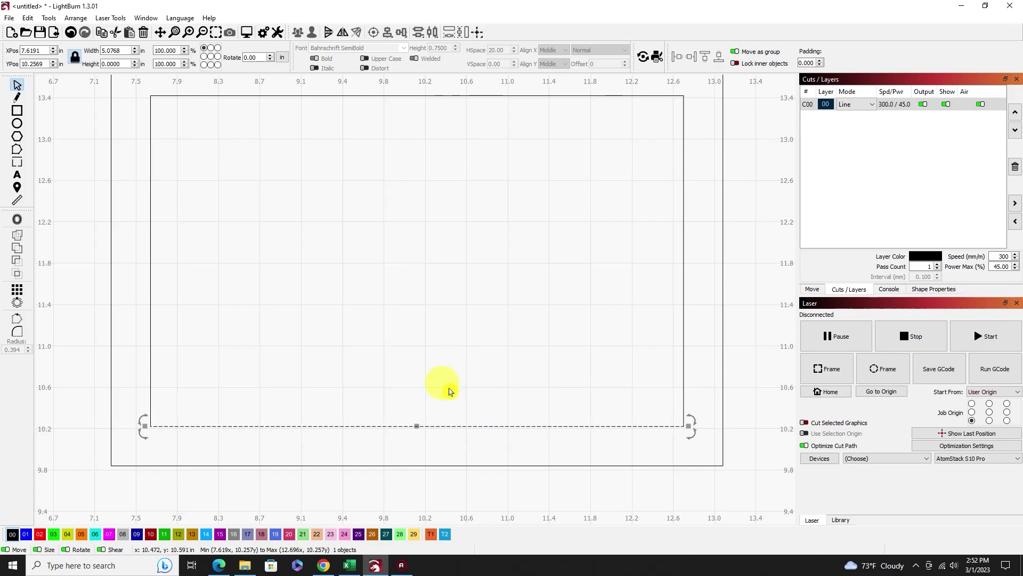
pyautogui.moveTo(238, 247); pyautogui.dragTo(135, 216)
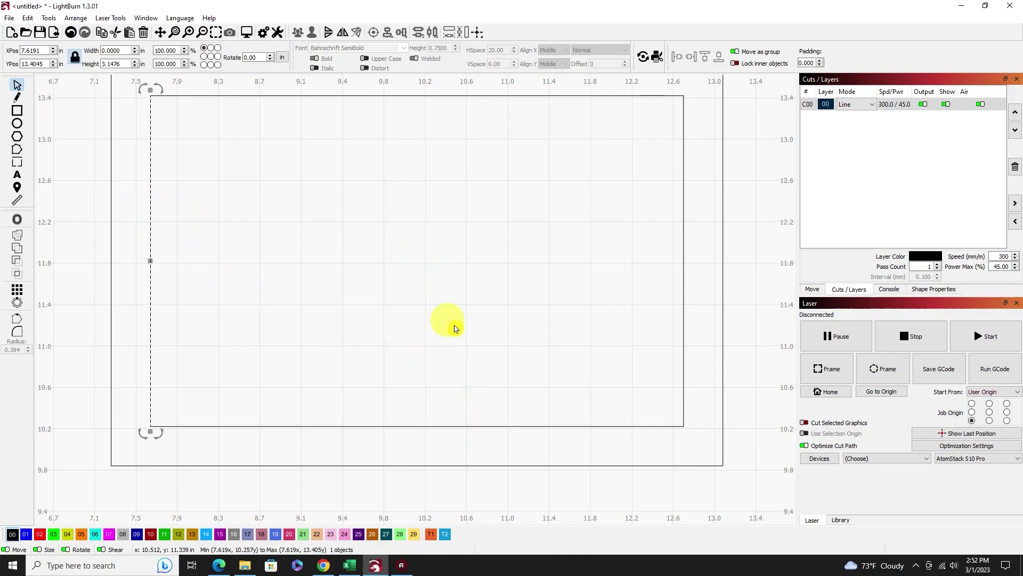
pyautogui.click(660, 298)
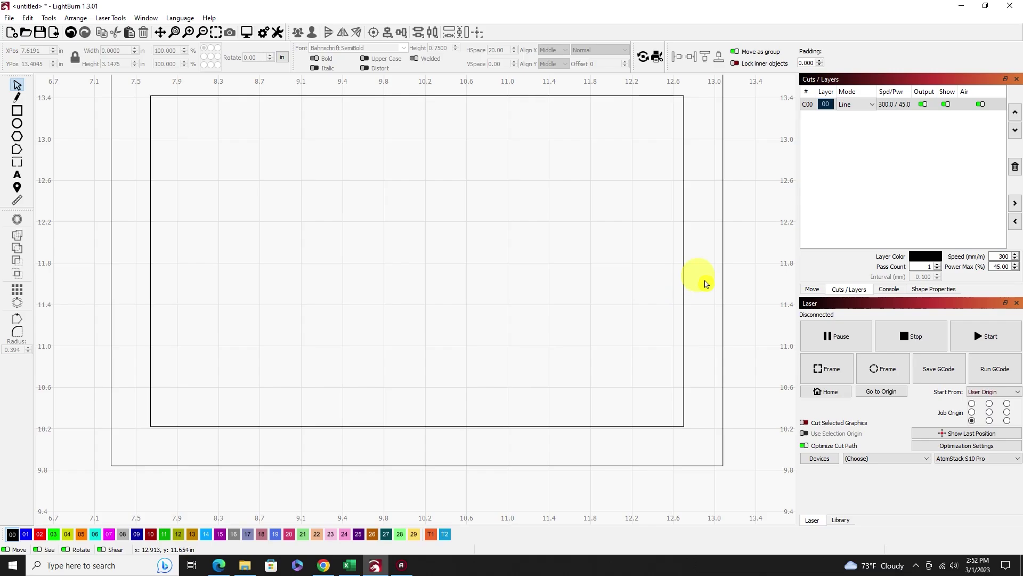
pyautogui.moveTo(706, 283); pyautogui.dragTo(622, 260)
pyautogui.scroll(-2, 606, 288)
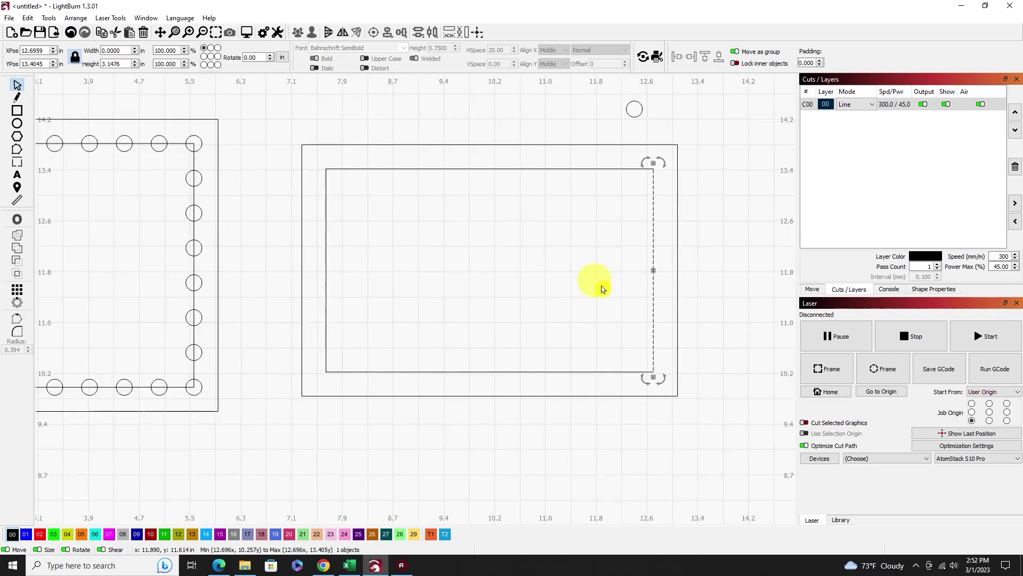
pyautogui.click(551, 240)
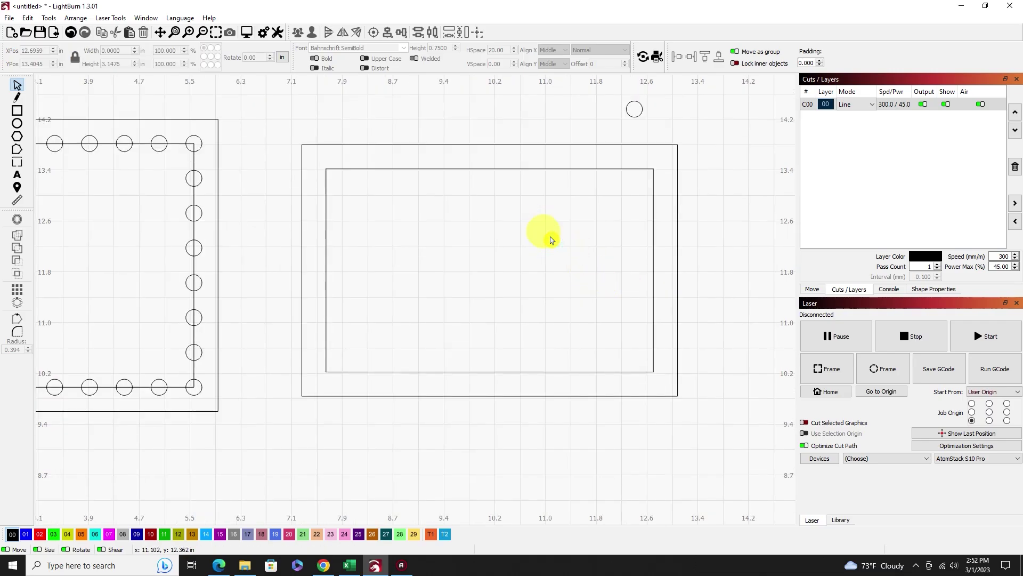
# - Check the start point and direction of the inner rectangle's upper edge
pyautogui.click(529, 166)
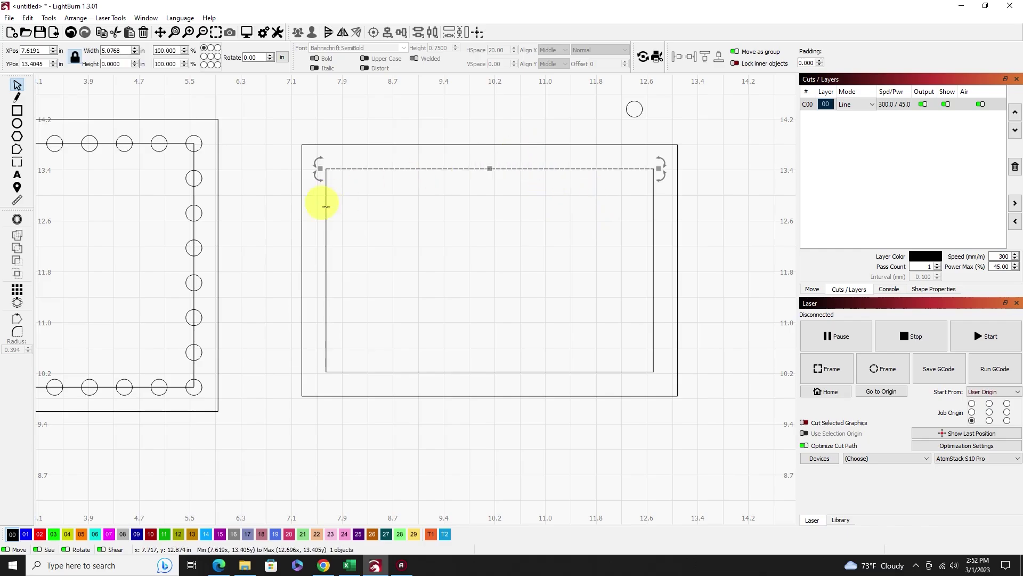
pyautogui.click(15, 320)
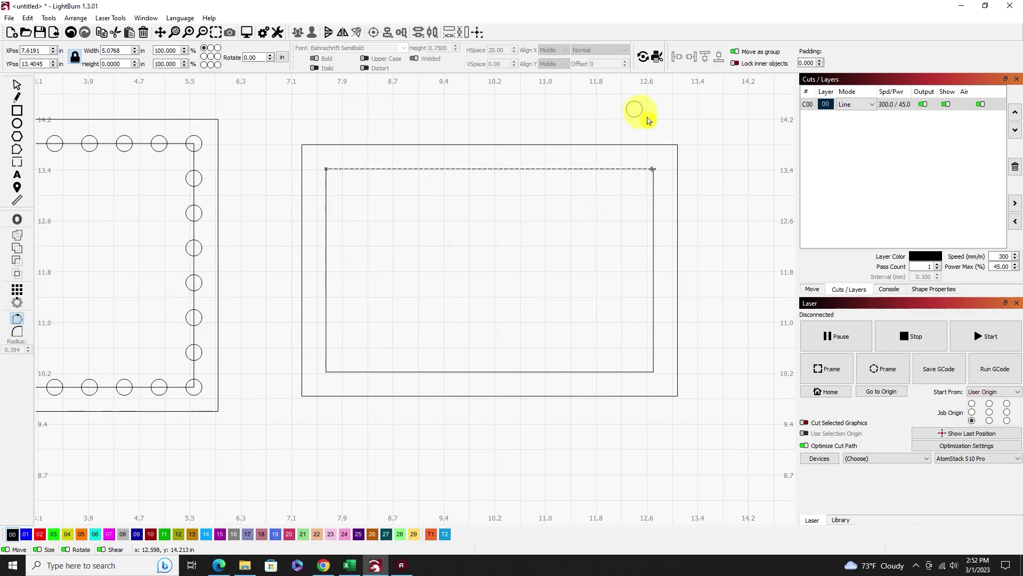
pyautogui.click(17, 84)
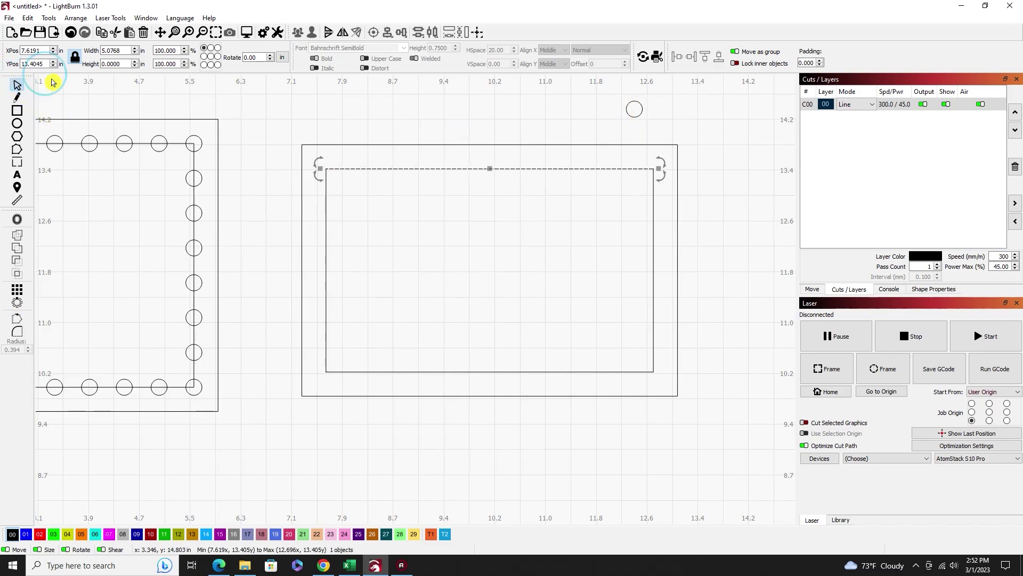
# - Move the loose circle so that it is centred on the inner rectangle's upper-right corner, where the upper edge starts
pyautogui.moveTo(646, 121); pyautogui.dragTo(653, 167)
pyautogui.scroll(3, 638, 196)
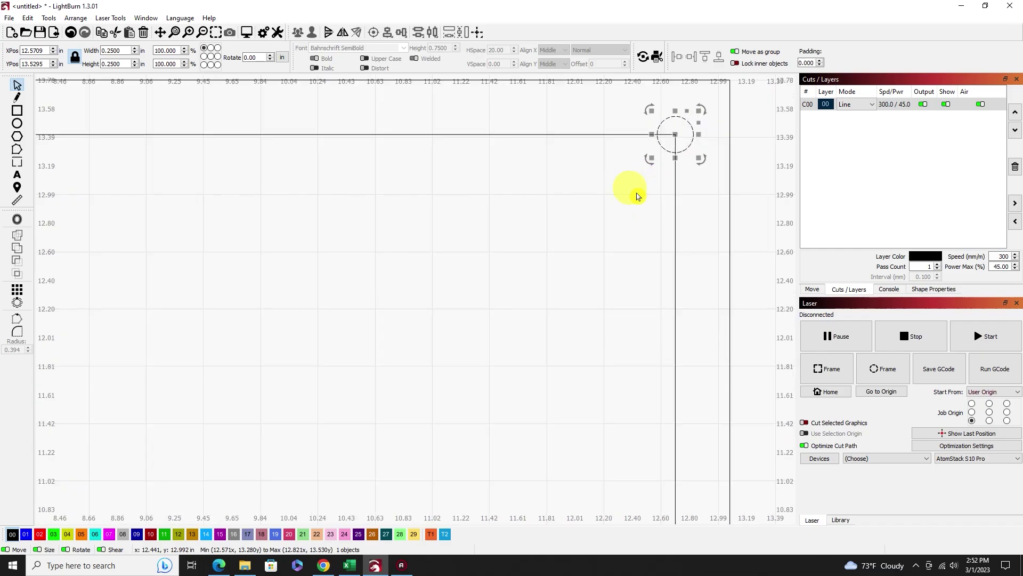
pyautogui.scroll(-2, 638, 196)
pyautogui.scroll(2, 633, 194)
pyautogui.scroll(2, 658, 114)
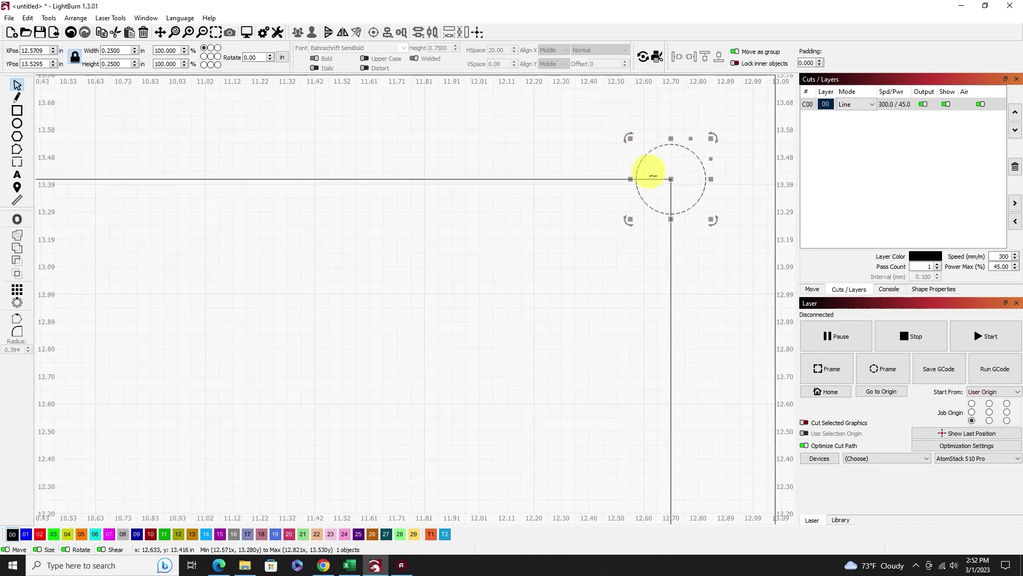
pyautogui.scroll(-1, 525, 278)
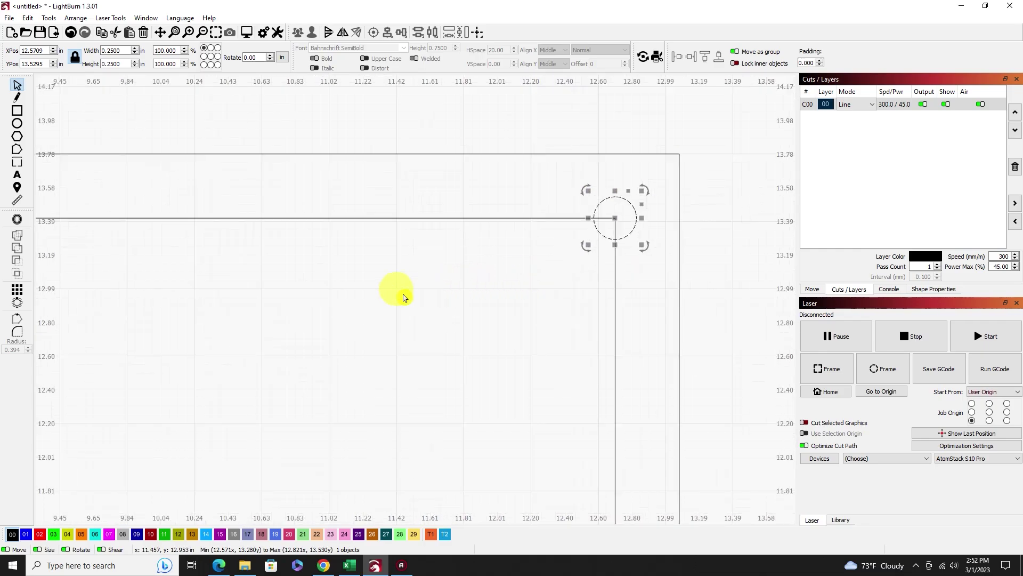
# - Copy the corner circle along the inner rectangle's upper edge with Copy Along Path, using 10 copies
pyautogui.scroll(-2, 395, 292)
pyautogui.moveTo(304, 279); pyautogui.dragTo(246, 178)
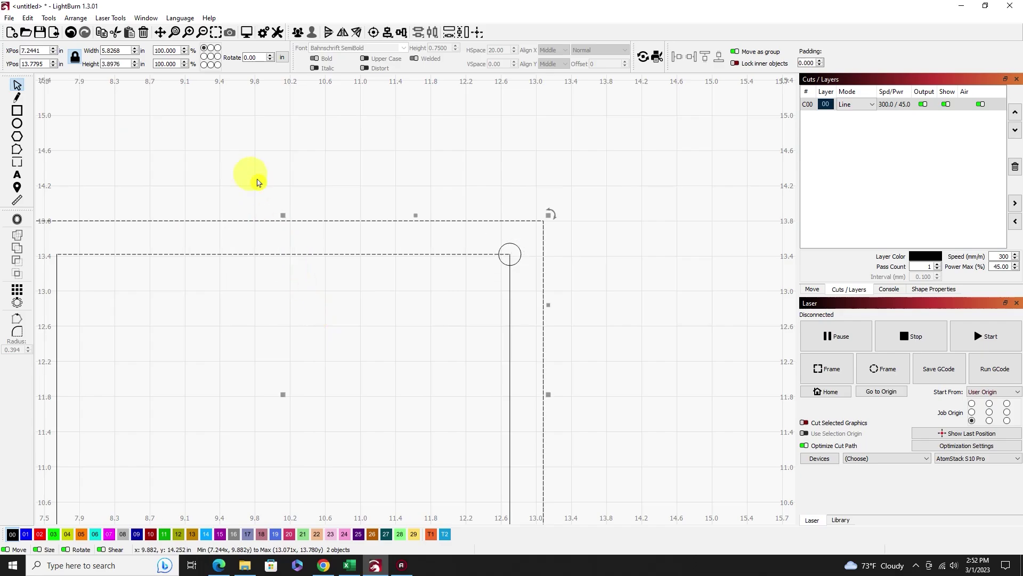
pyautogui.click(216, 32)
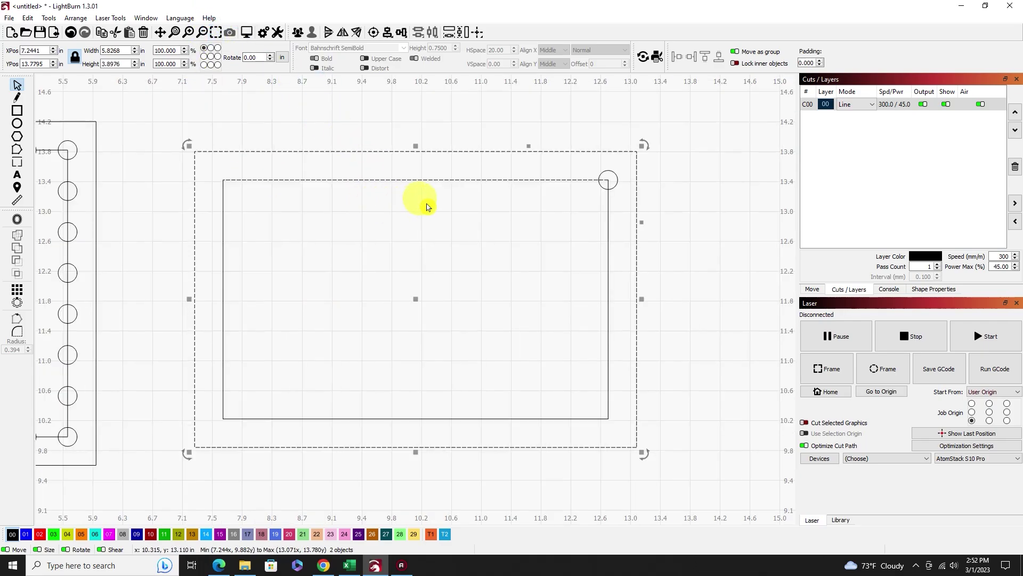
pyautogui.click(389, 237)
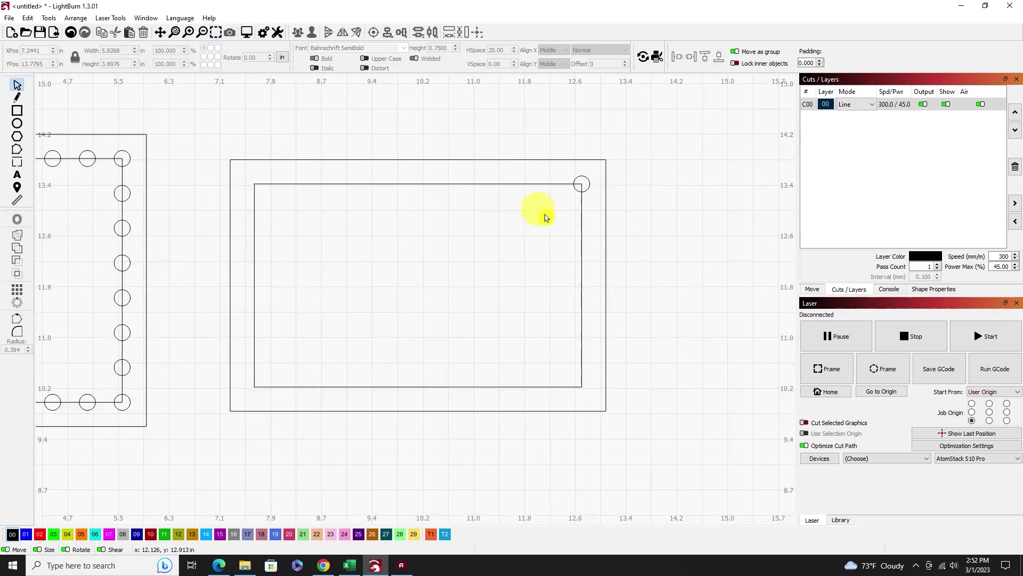
pyautogui.click(592, 188)
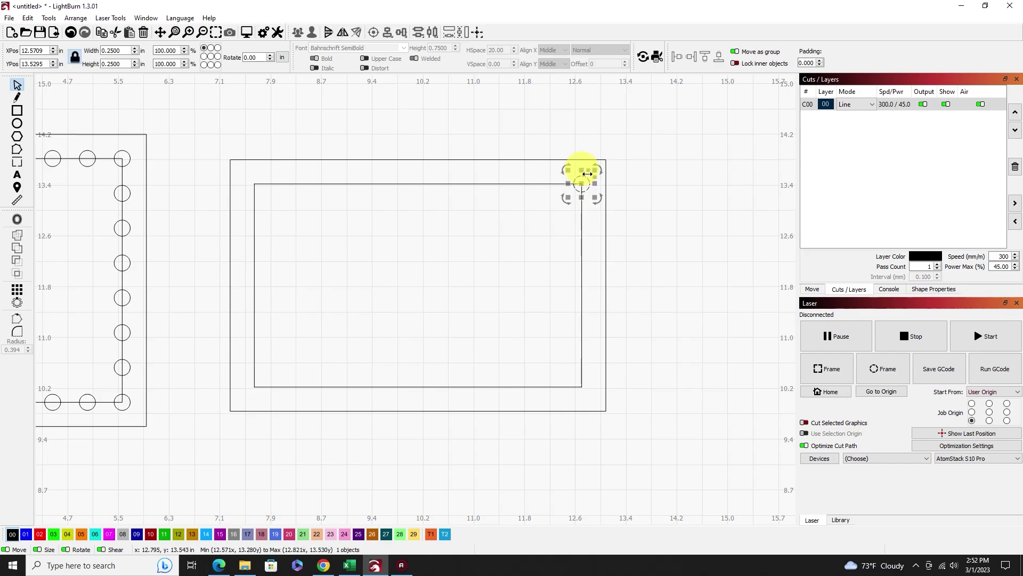
pyautogui.keyDown('shift'); pyautogui.click(469, 179); pyautogui.keyUp('shift')
pyautogui.click(76, 18)
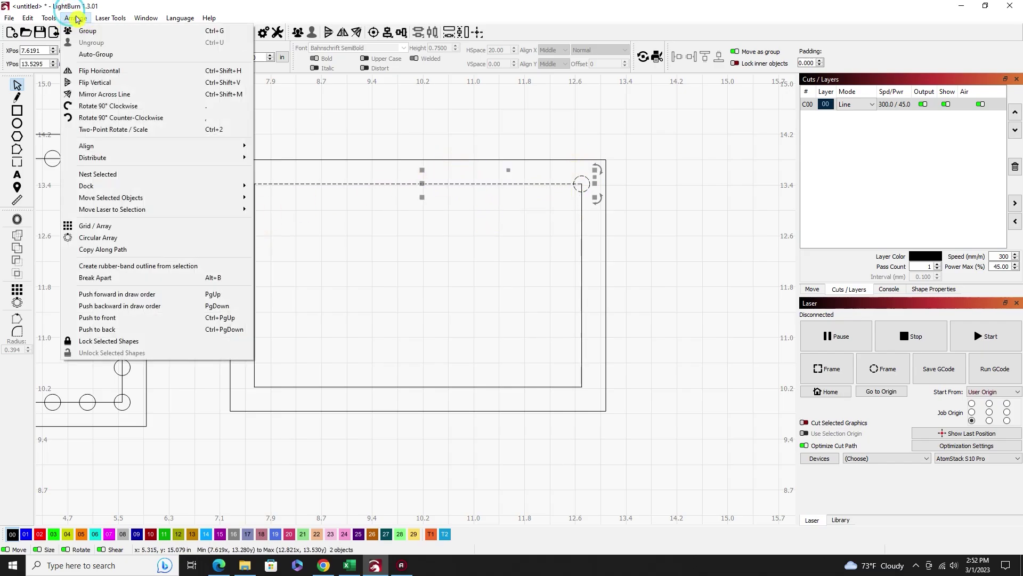
pyautogui.click(103, 255)
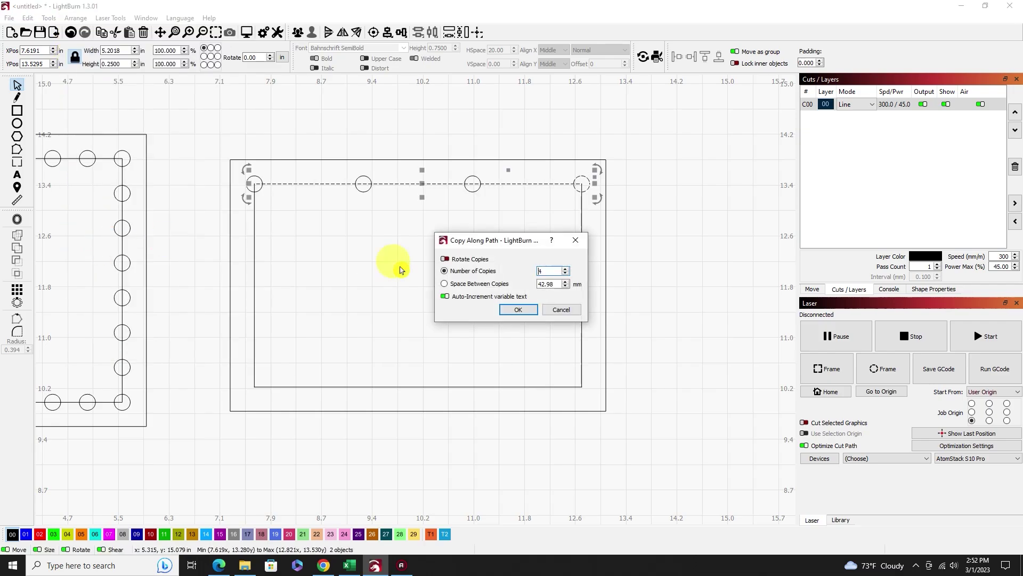
pyautogui.doubleClick(555, 287)
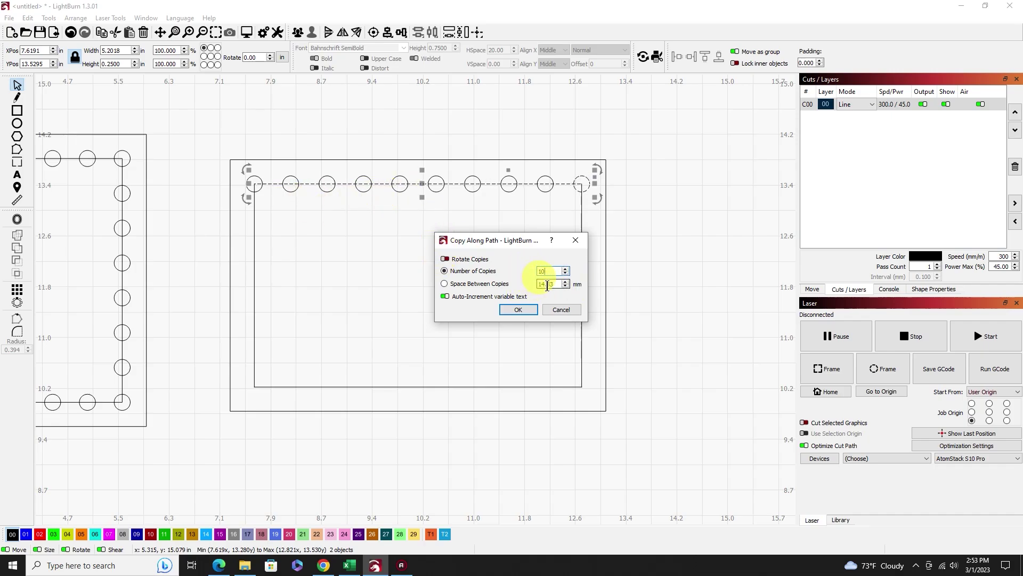
pyautogui.click(518, 309)
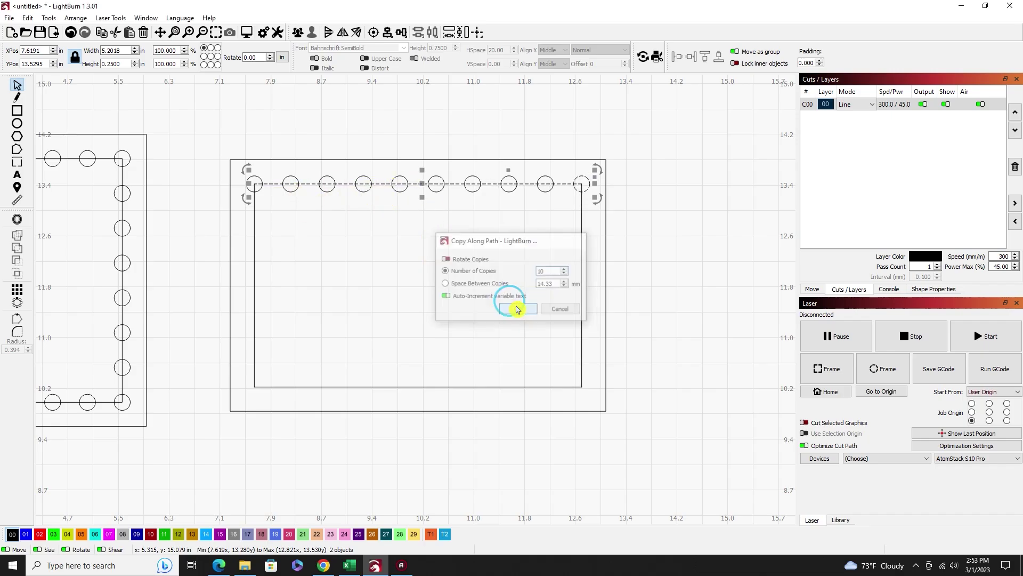
# - Check the start point and direction of the inner rectangle's lower edge
pyautogui.click(488, 300)
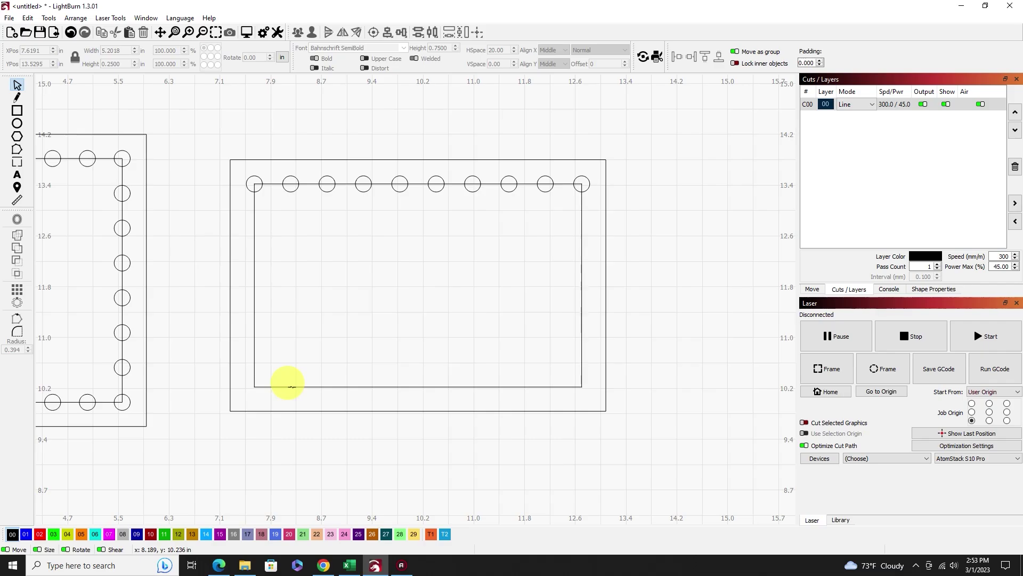
pyautogui.click(17, 318)
pyautogui.click(390, 387)
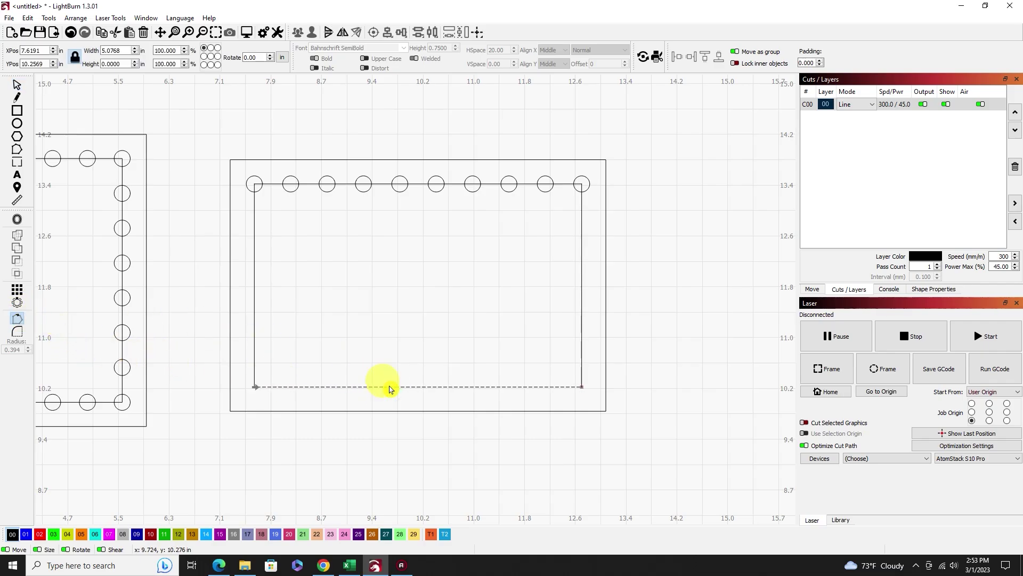
pyautogui.click(382, 323)
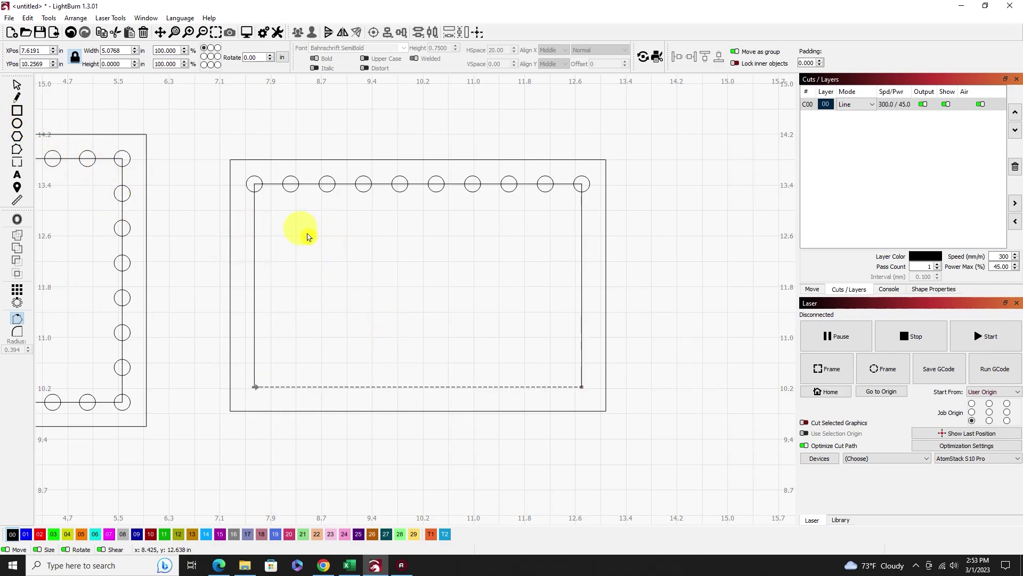
pyautogui.click(15, 85)
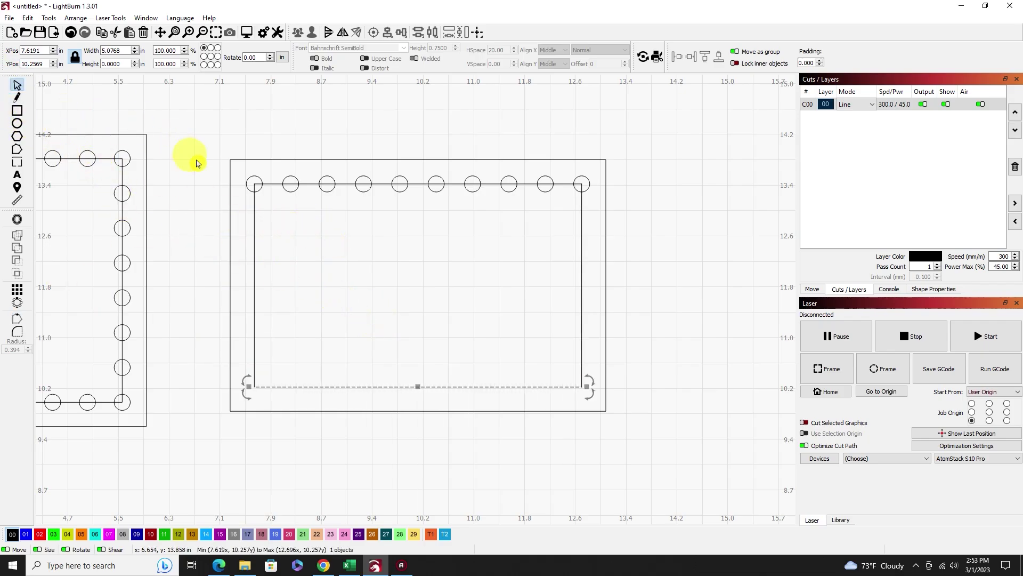
# - Duplicate a circle from the inner rectangle's upper edge and move the duplicate so it is centred on the inner rectangle's lower-left corner
pyautogui.click(293, 194)
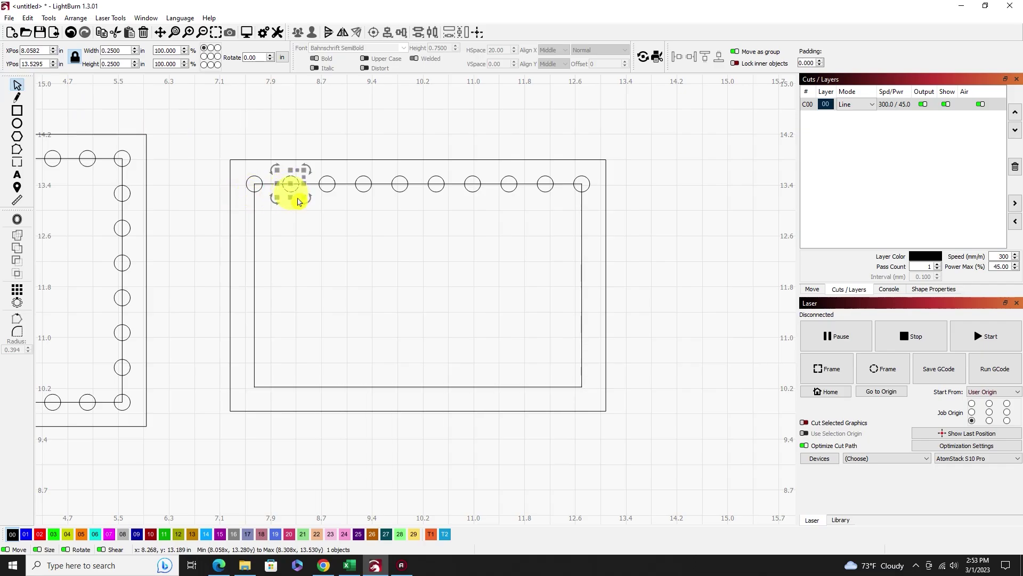
pyautogui.rightClick(289, 186)
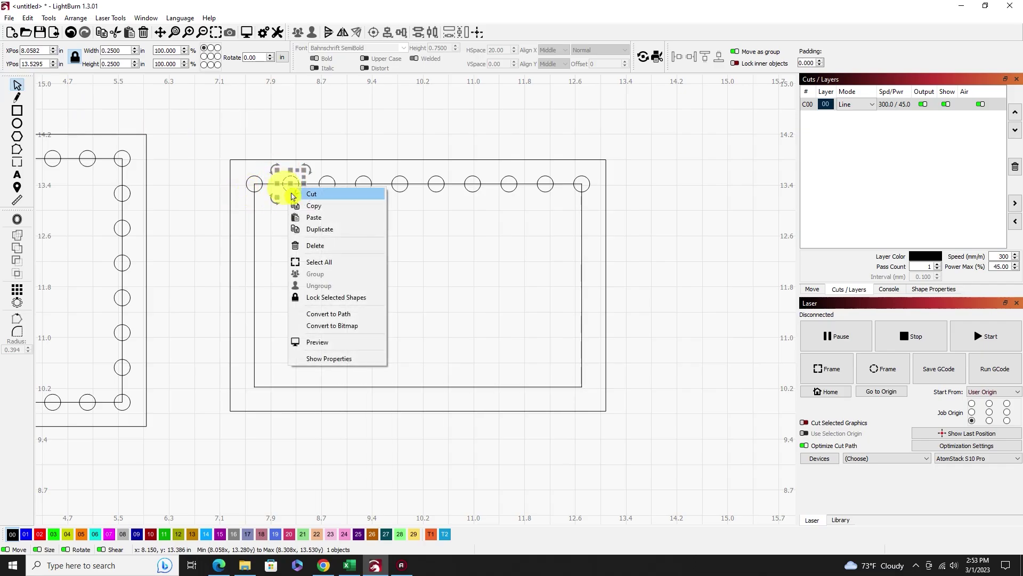
pyautogui.click(298, 228)
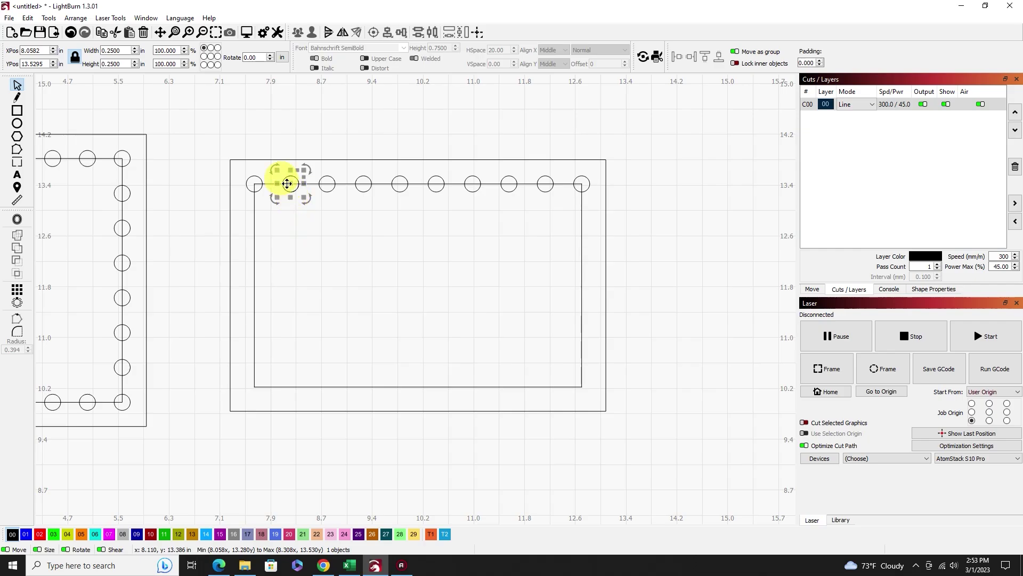
pyautogui.moveTo(289, 183); pyautogui.dragTo(264, 290)
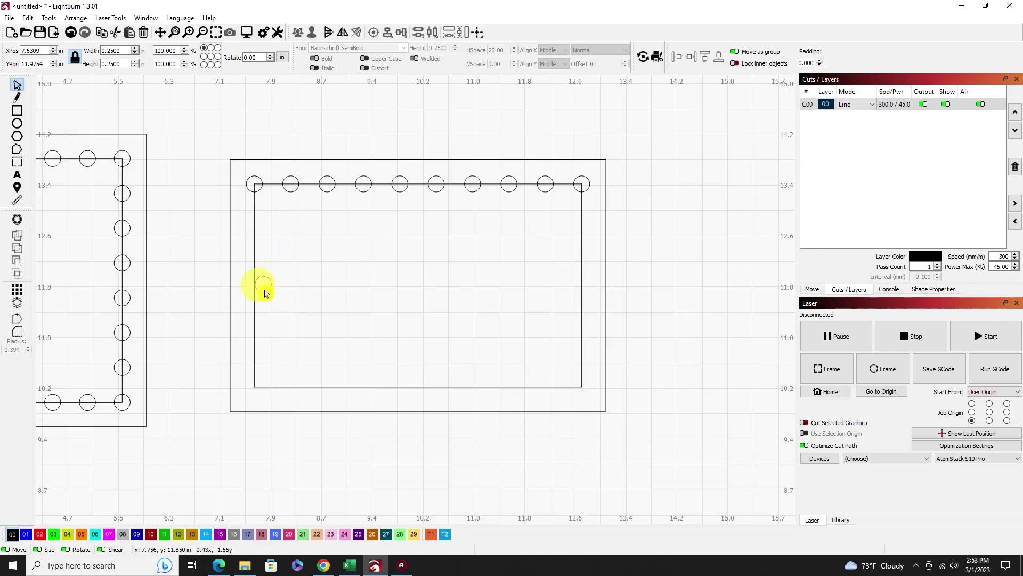
pyautogui.click(266, 377)
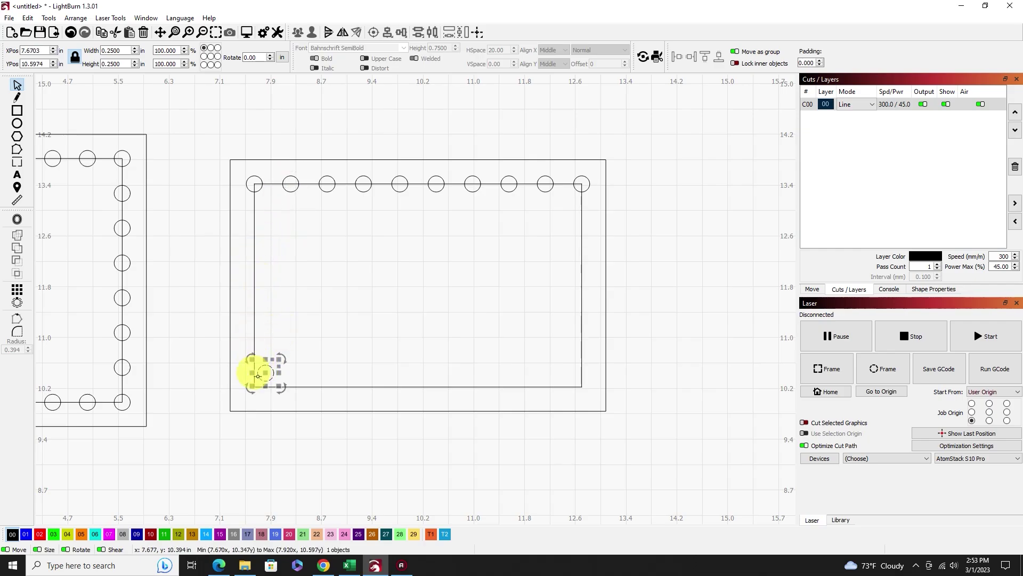
pyautogui.scroll(6, 258, 376)
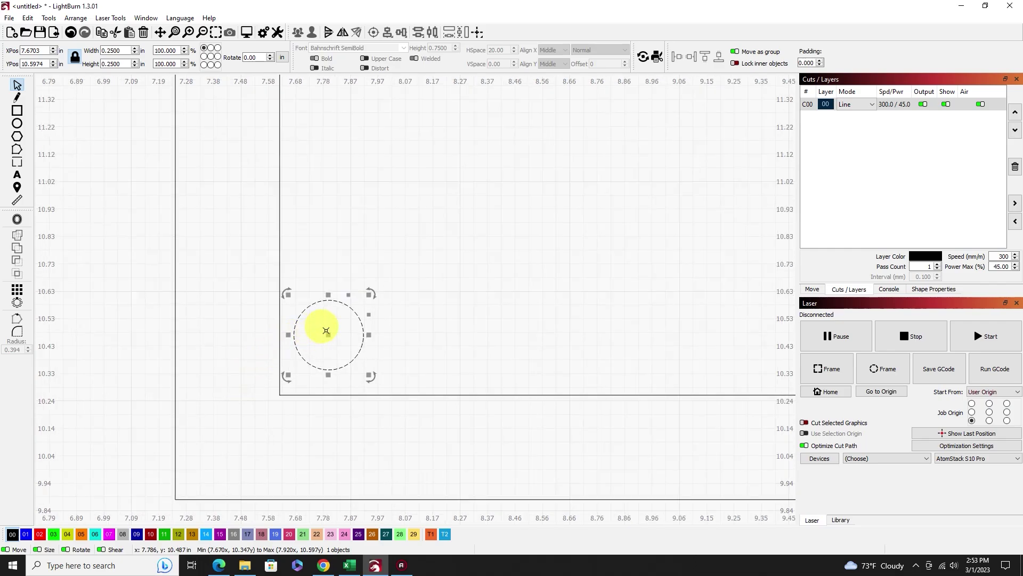
pyautogui.moveTo(328, 334); pyautogui.dragTo(305, 370)
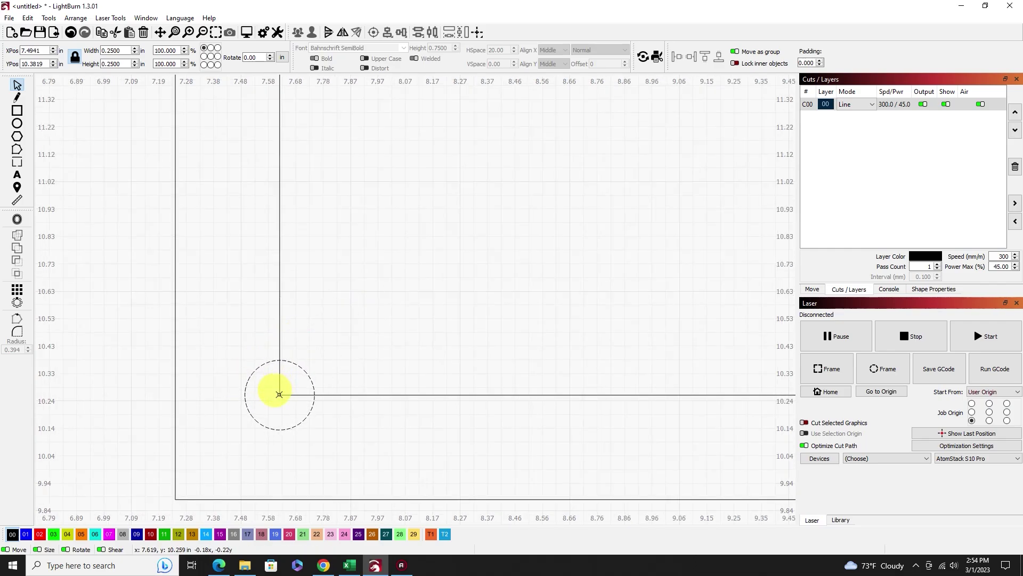
pyautogui.moveTo(279, 395); pyautogui.dragTo(279, 394)
pyautogui.click(343, 253)
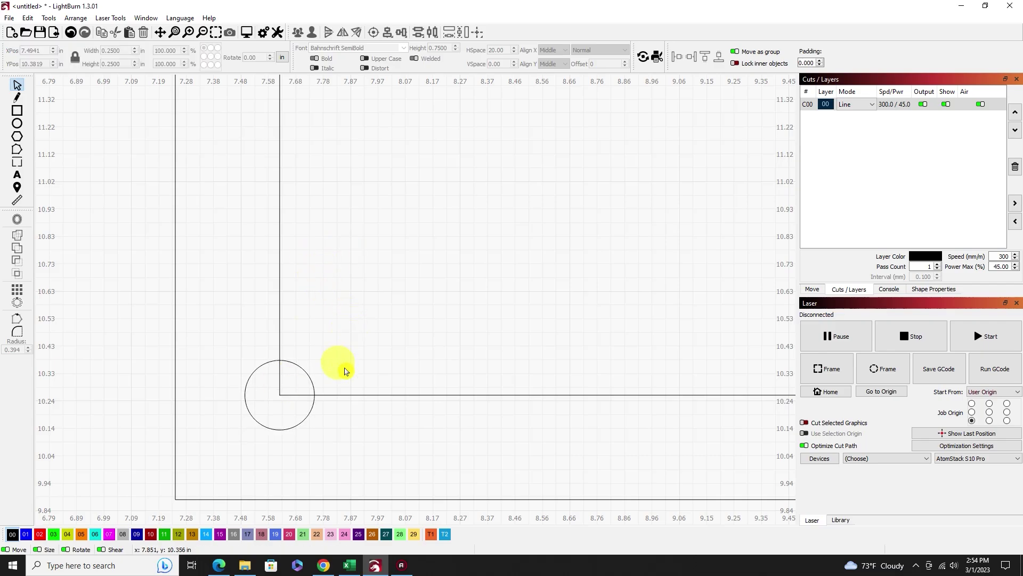
# - Copy the lower-left corner circle along the inner rectangle's lower edge with Copy Along Path, using 10 copies
pyautogui.click(304, 378)
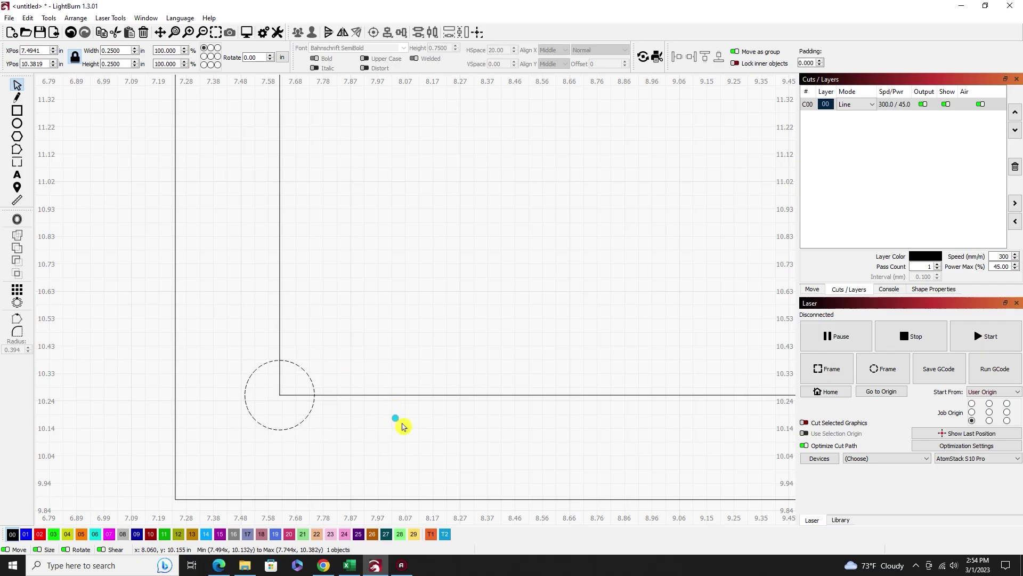
pyautogui.keyDown('shift'); pyautogui.click(387, 390); pyautogui.keyUp('shift')
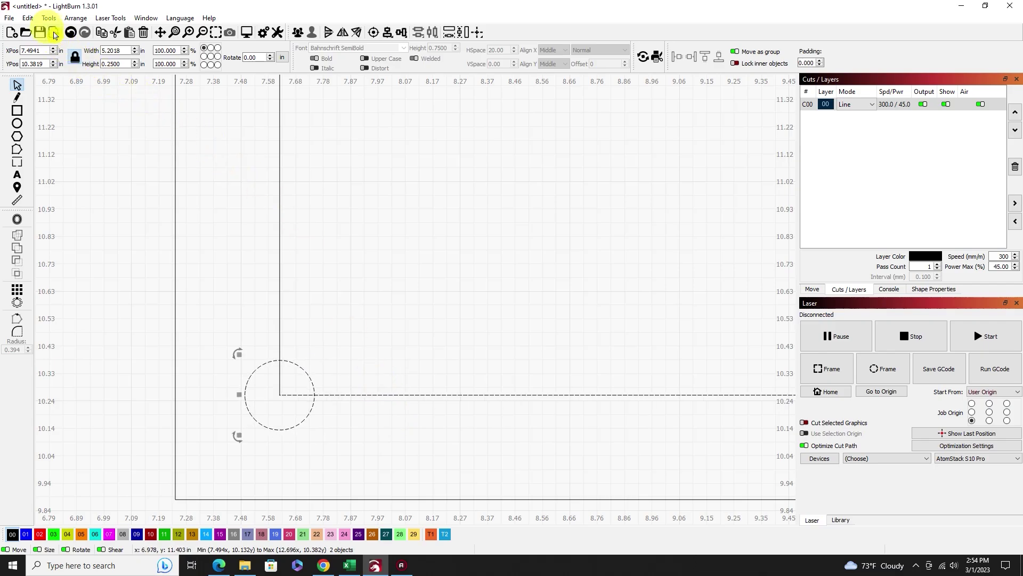
pyautogui.click(71, 19)
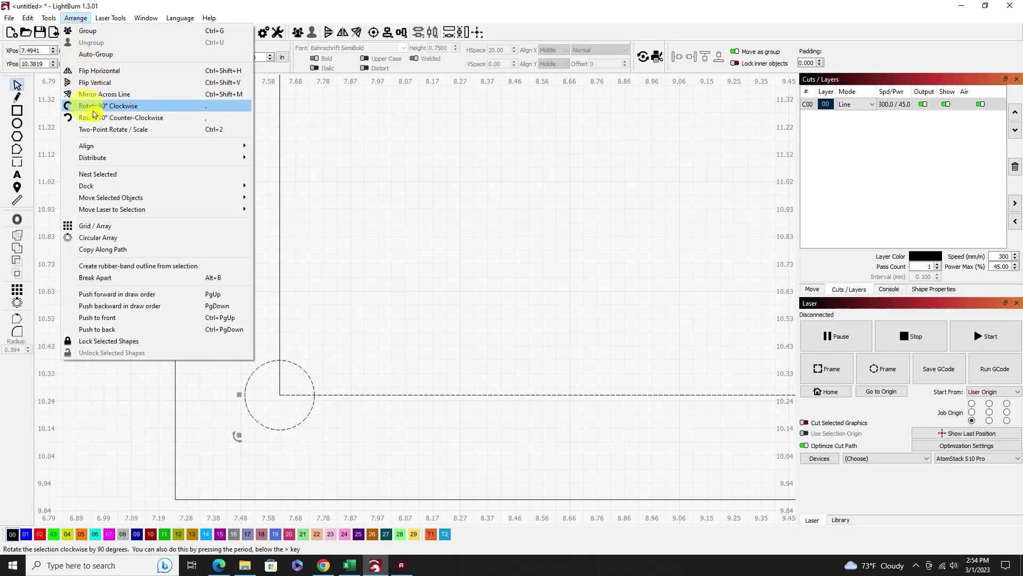
pyautogui.click(104, 250)
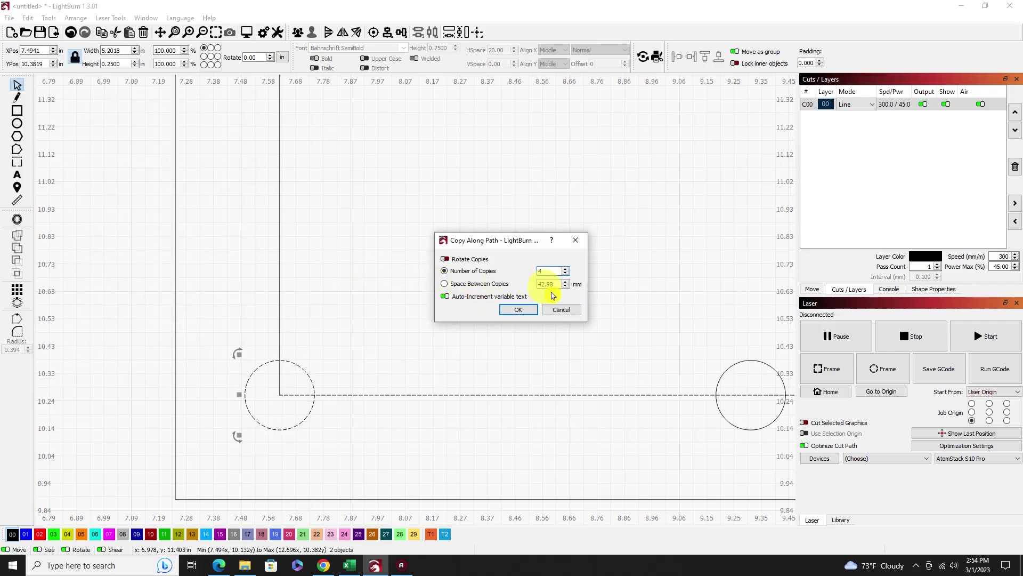
pyautogui.moveTo(562, 275); pyautogui.dragTo(516, 268)
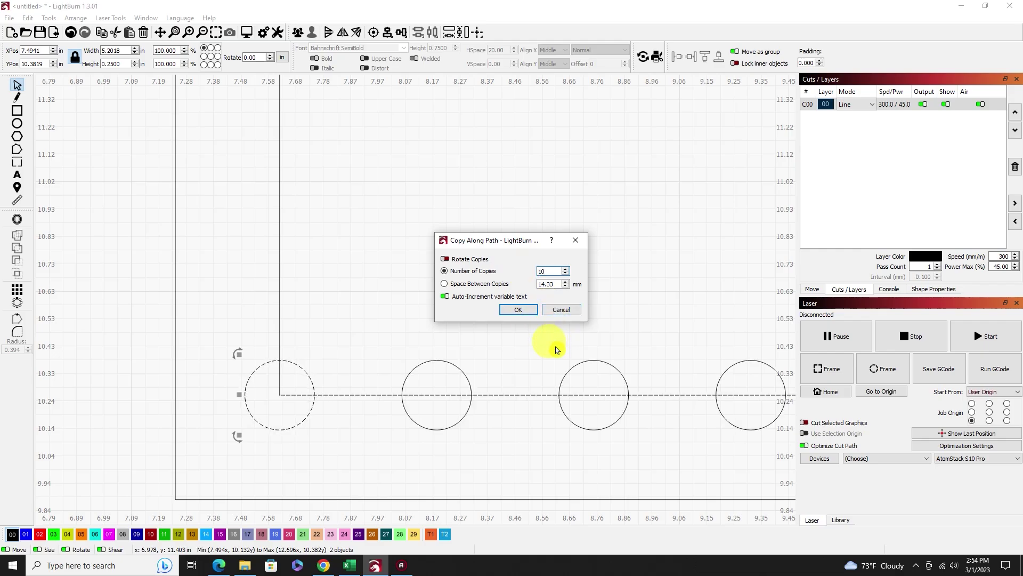
pyautogui.click(210, 33)
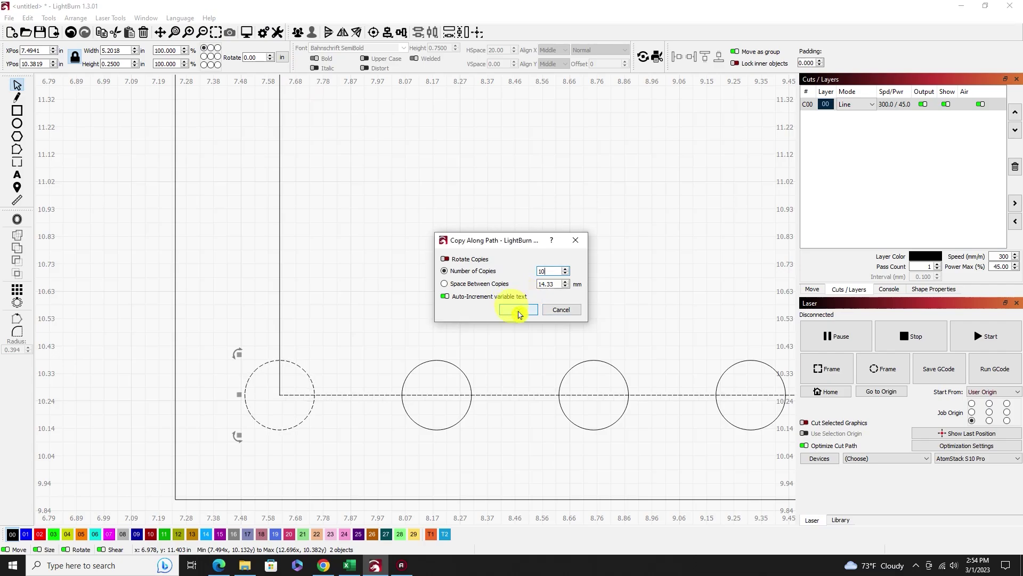
pyautogui.moveTo(516, 238); pyautogui.dragTo(466, 192)
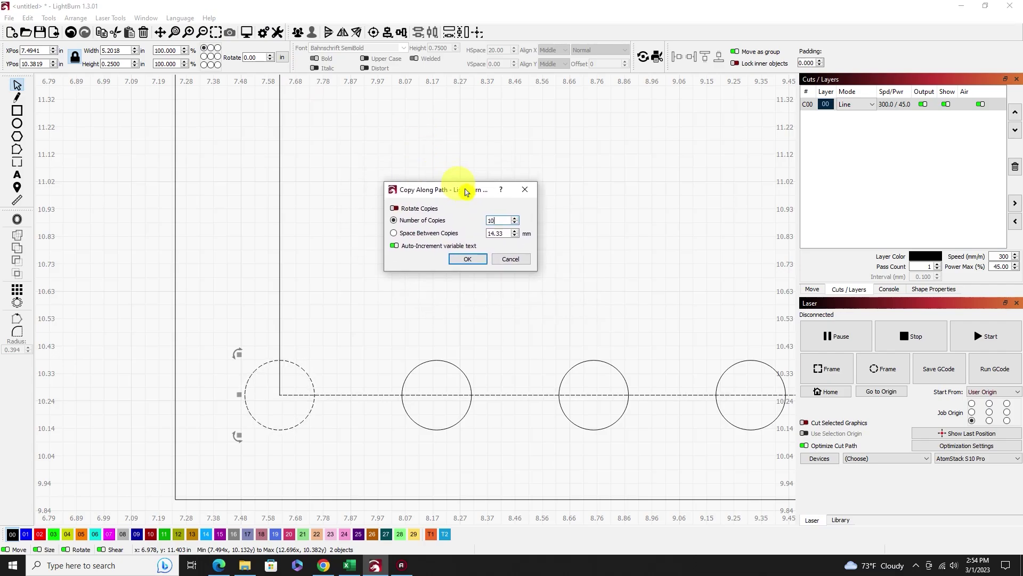
pyautogui.click(468, 259)
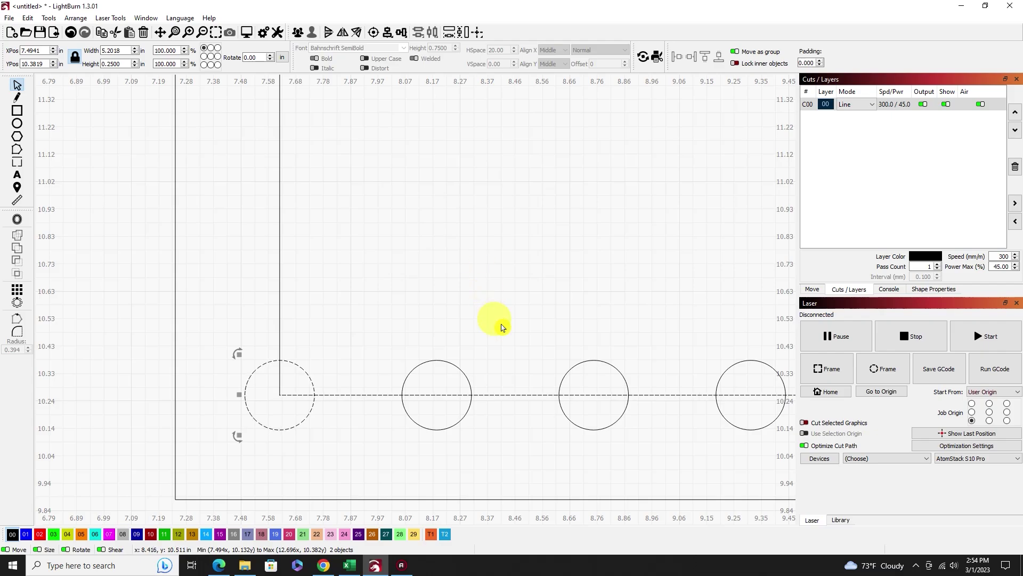
# - Check the start point and direction of the inner rectangle's left edge
pyautogui.scroll(-4, 501, 326)
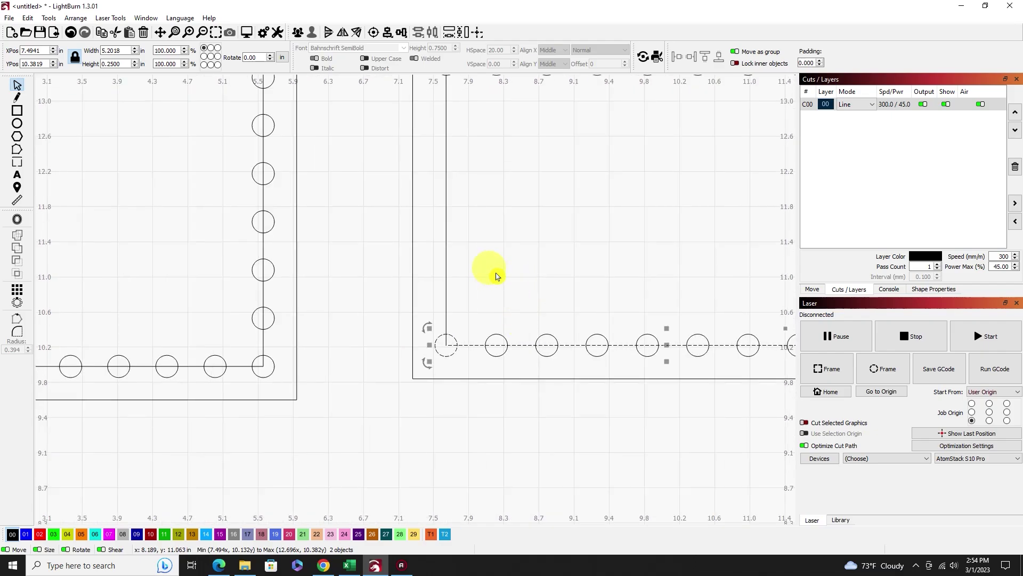
pyautogui.moveTo(514, 267); pyautogui.dragTo(235, 315)
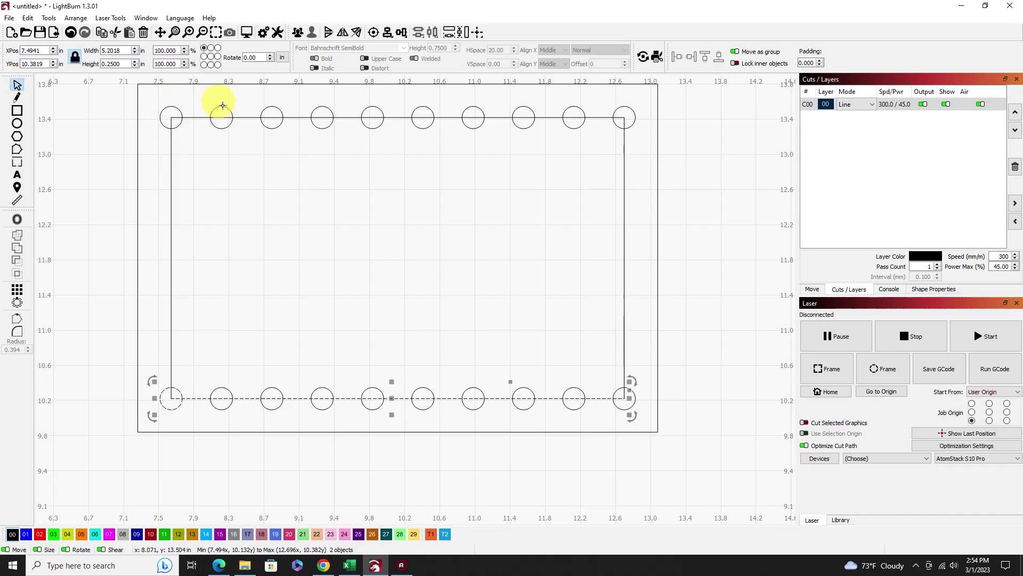
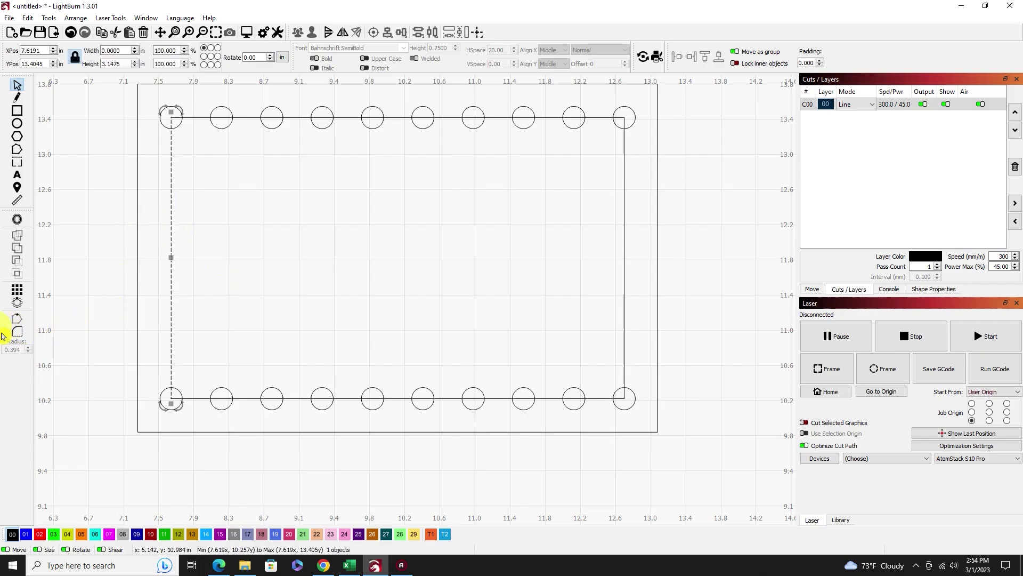
pyautogui.click(15, 318)
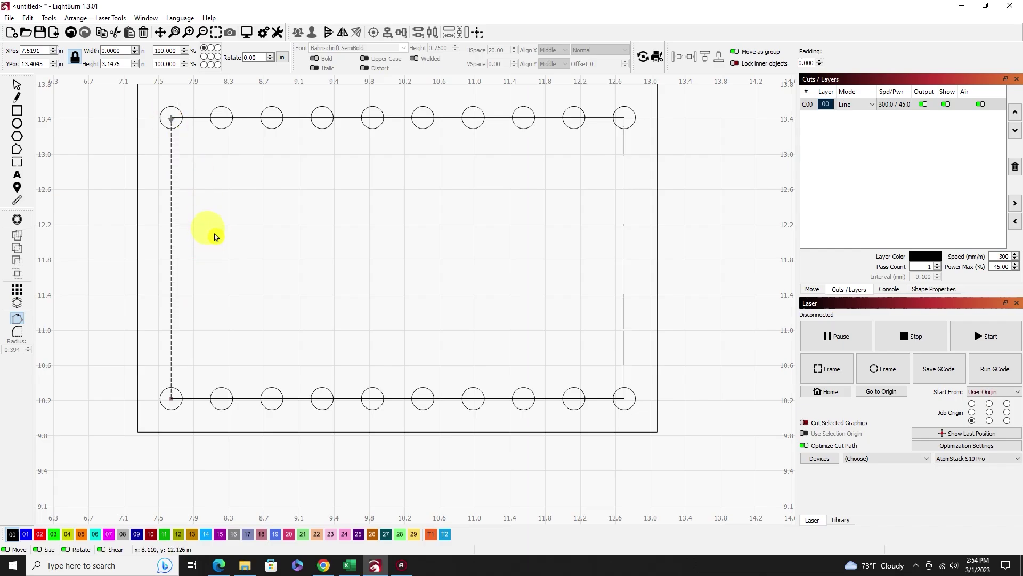
pyautogui.click(14, 84)
pyautogui.click(207, 160)
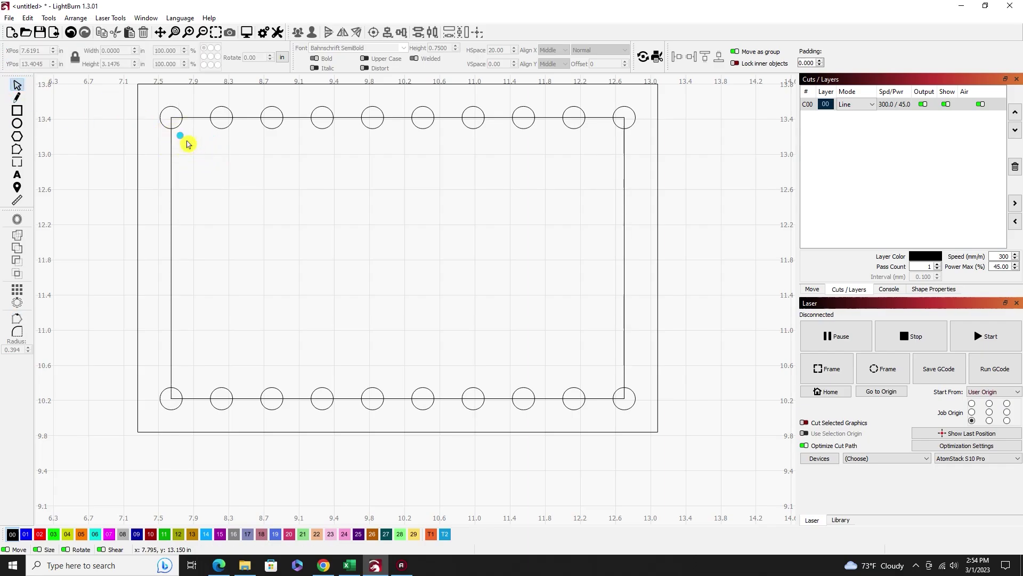
# - Copy the upper-left corner circle along the inner rectangle's left edge with Copy Along Path, using 7 copies
pyautogui.click(176, 124)
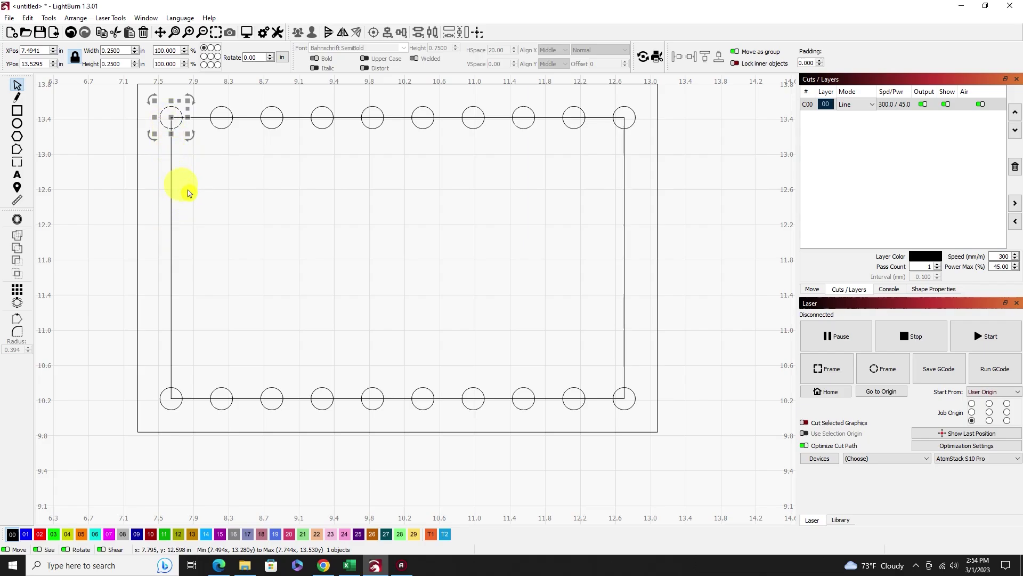
pyautogui.moveTo(187, 190); pyautogui.dragTo(166, 173)
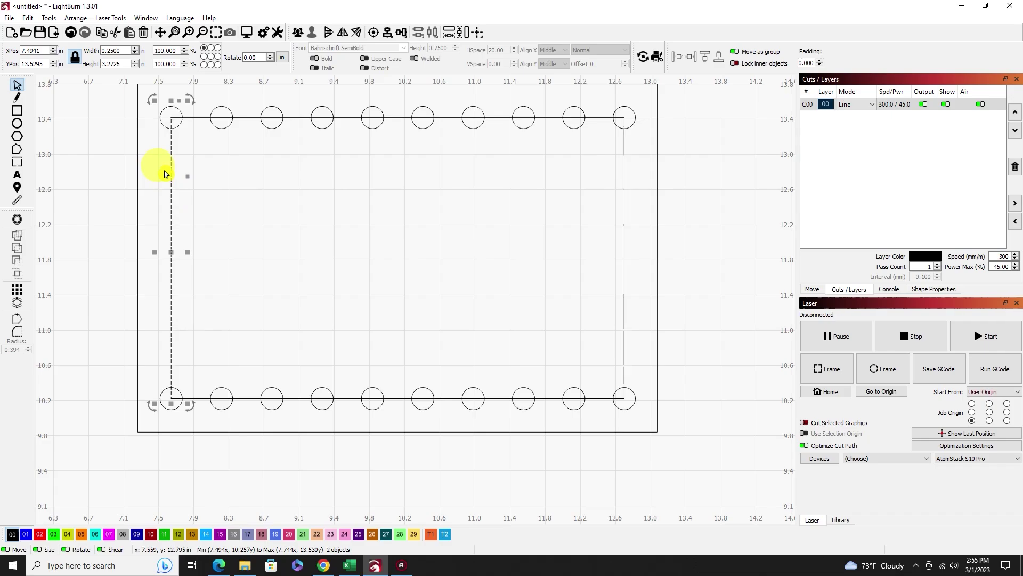
pyautogui.click(75, 18)
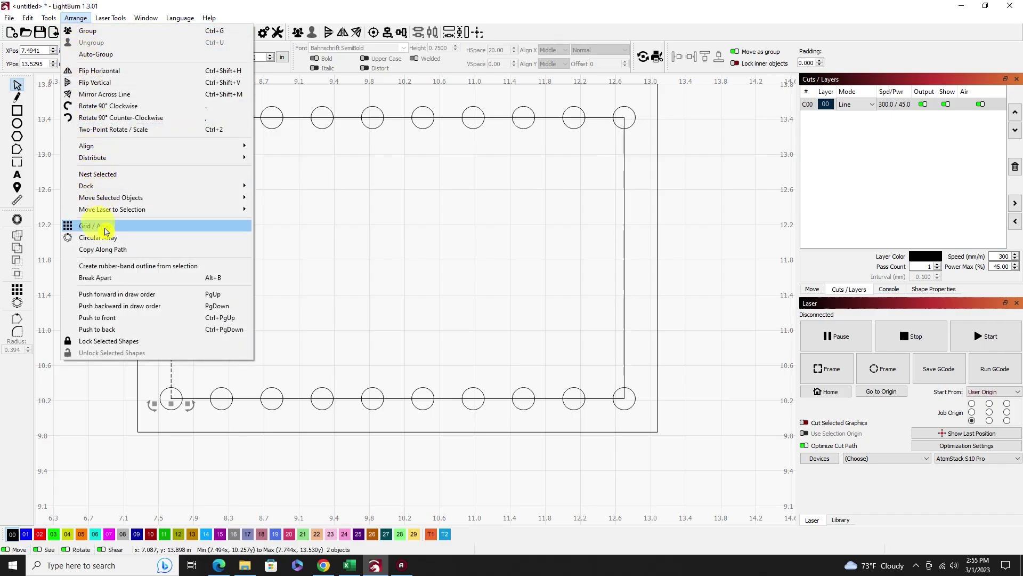
pyautogui.click(112, 249)
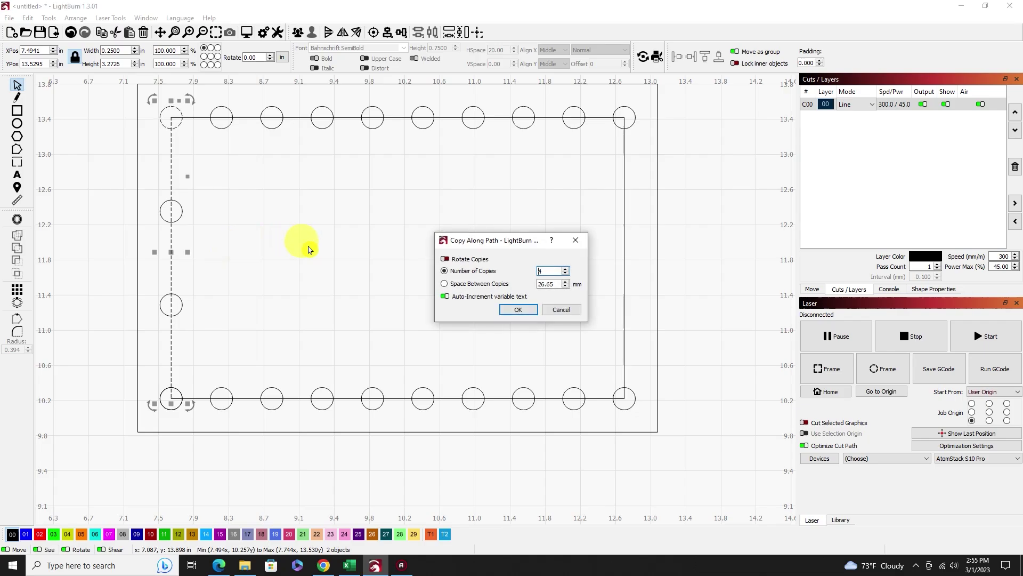
pyautogui.doubleClick(549, 285)
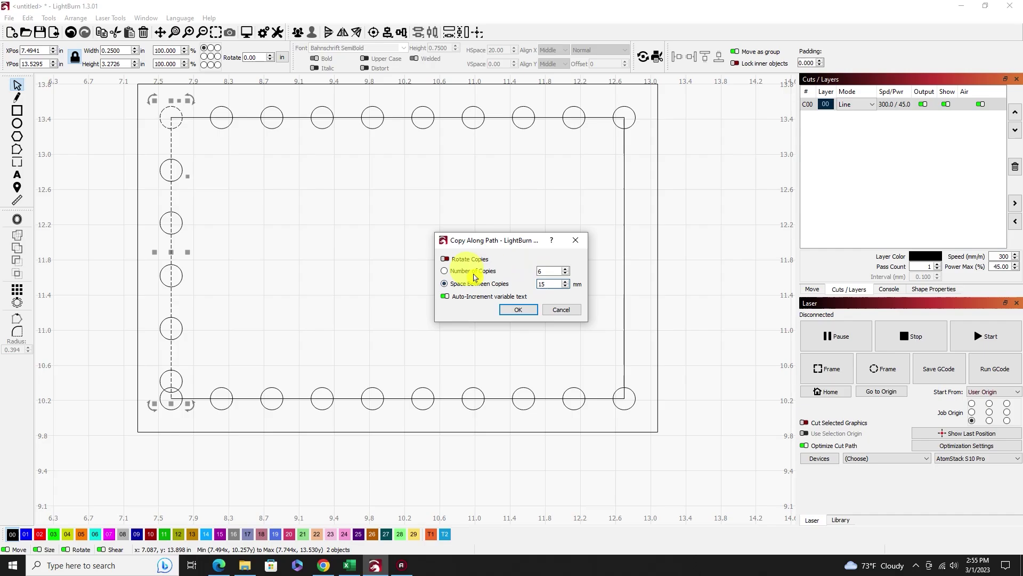
pyautogui.click(444, 271)
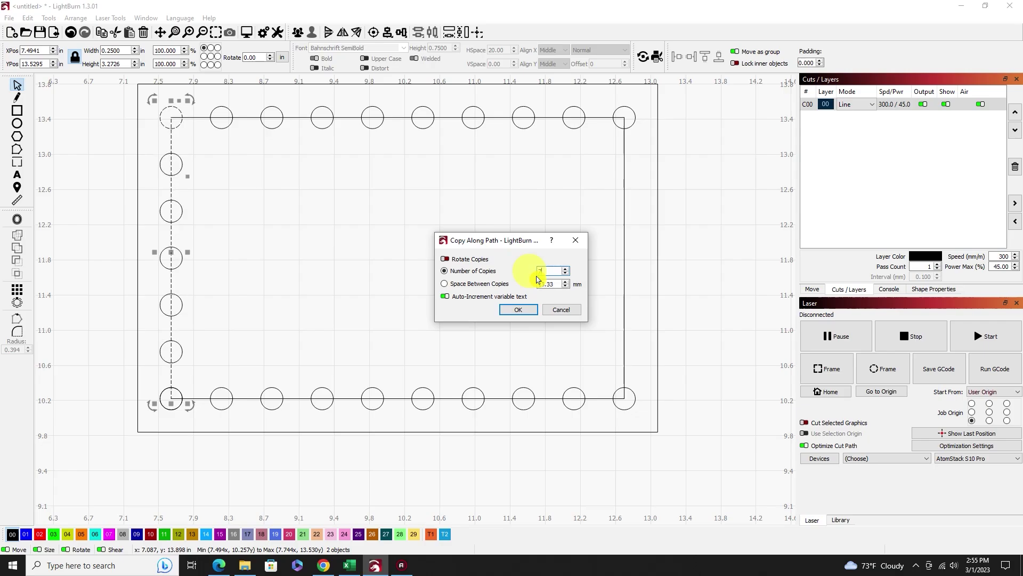
pyautogui.click(514, 313)
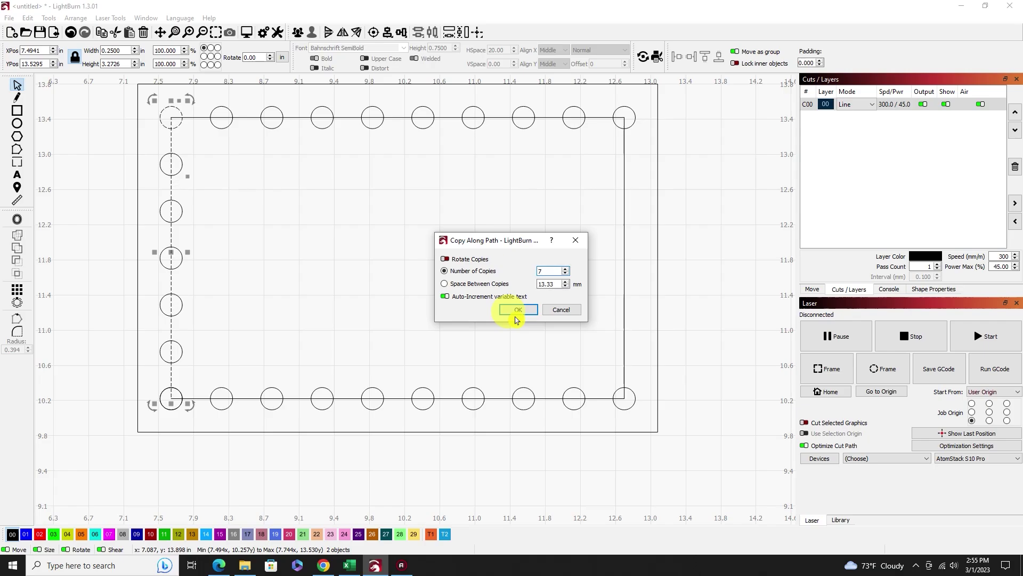
pyautogui.click(515, 312)
pyautogui.moveTo(514, 312); pyautogui.dragTo(538, 272)
pyautogui.doubleClick(537, 273)
pyautogui.click(515, 312)
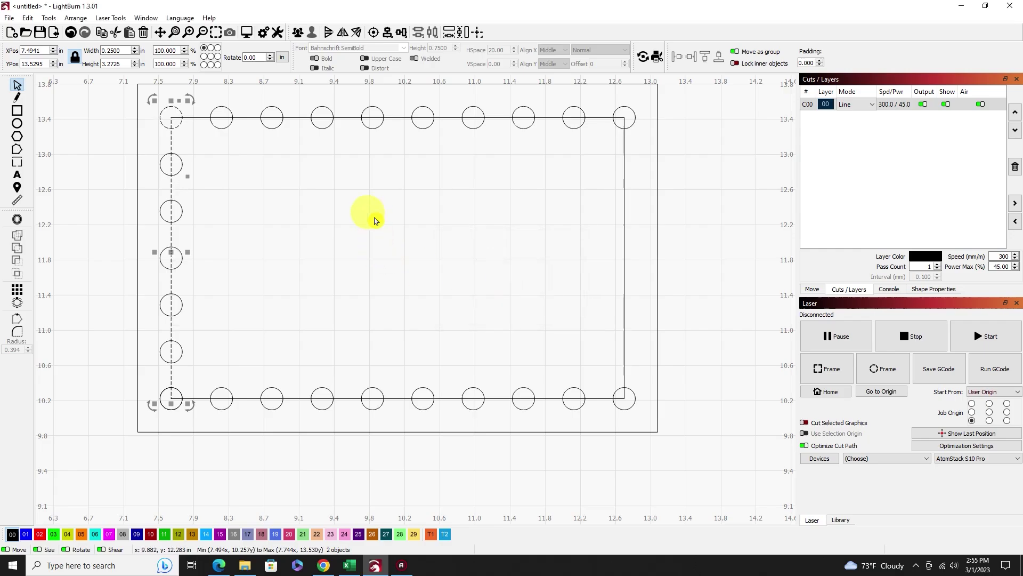
pyautogui.click(434, 210)
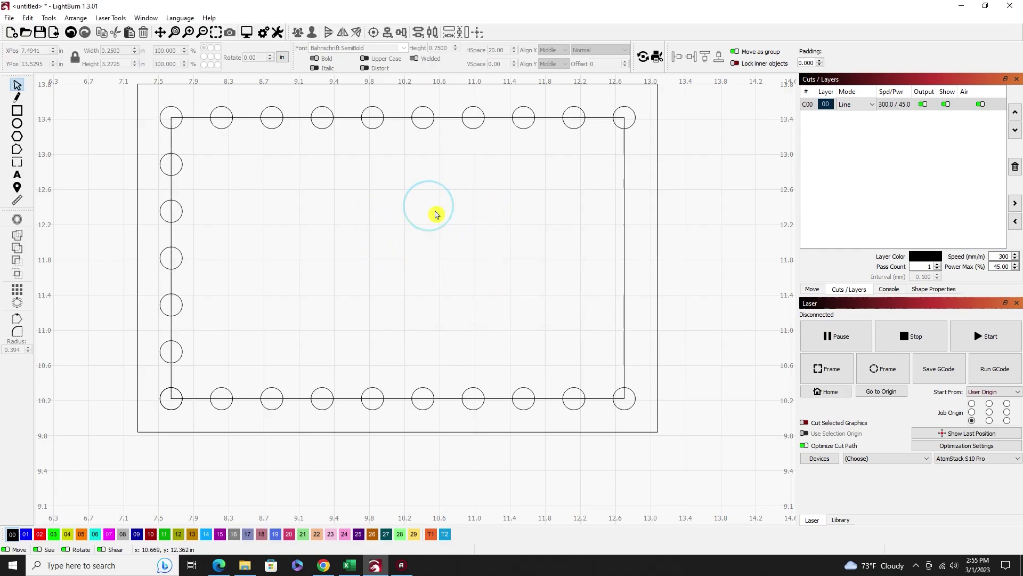
# - Check the start point and direction of the inner rectangle's right edge
pyautogui.click(17, 318)
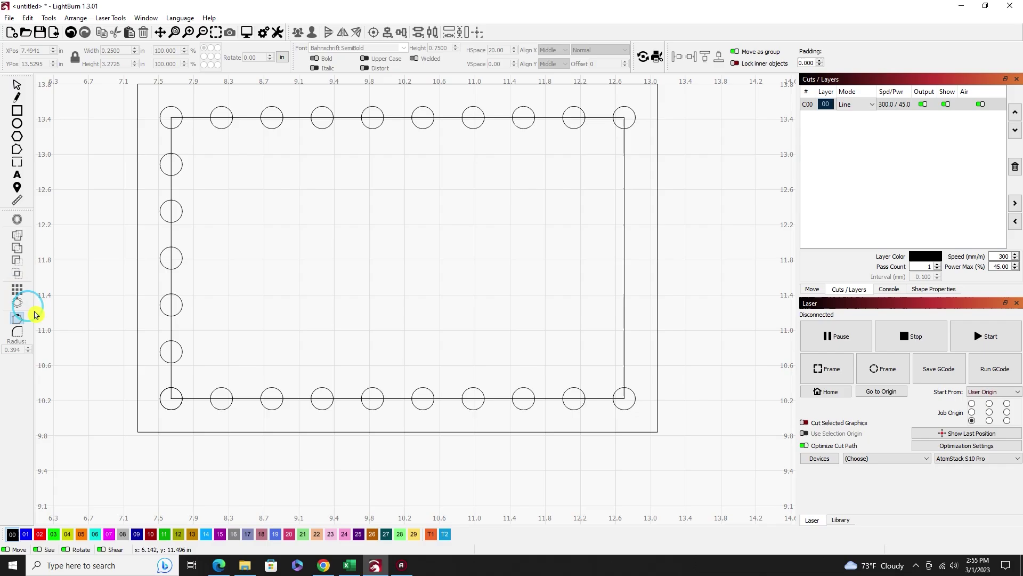
pyautogui.click(624, 258)
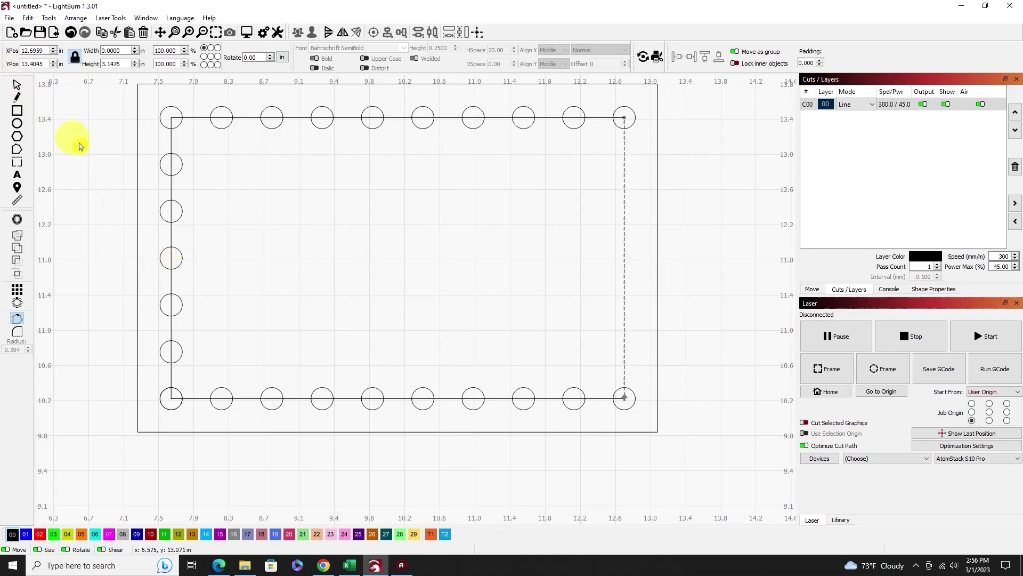
pyautogui.click(17, 85)
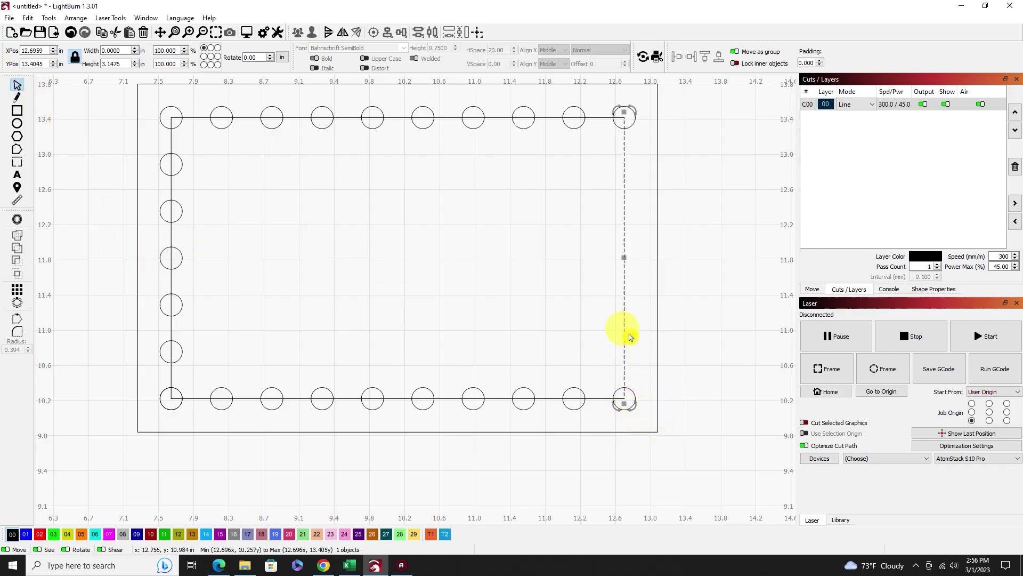
pyautogui.click(564, 319)
# - Copy the lower-right corner circle along the inner rectangle's right edge with Copy Along Path, using 7 copies
pyautogui.click(635, 406)
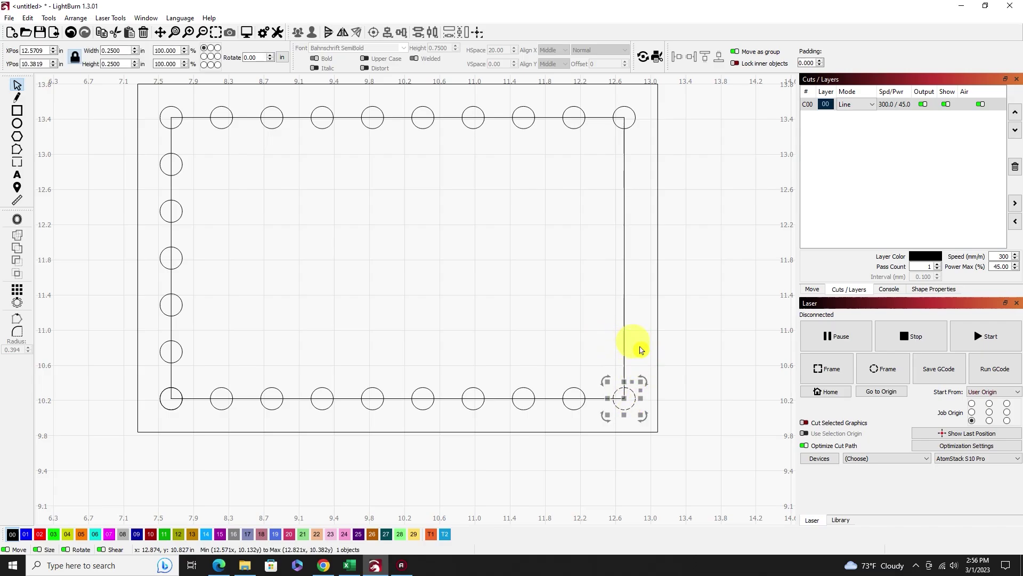
pyautogui.keyDown('shift'); pyautogui.click(625, 339); pyautogui.keyUp('shift')
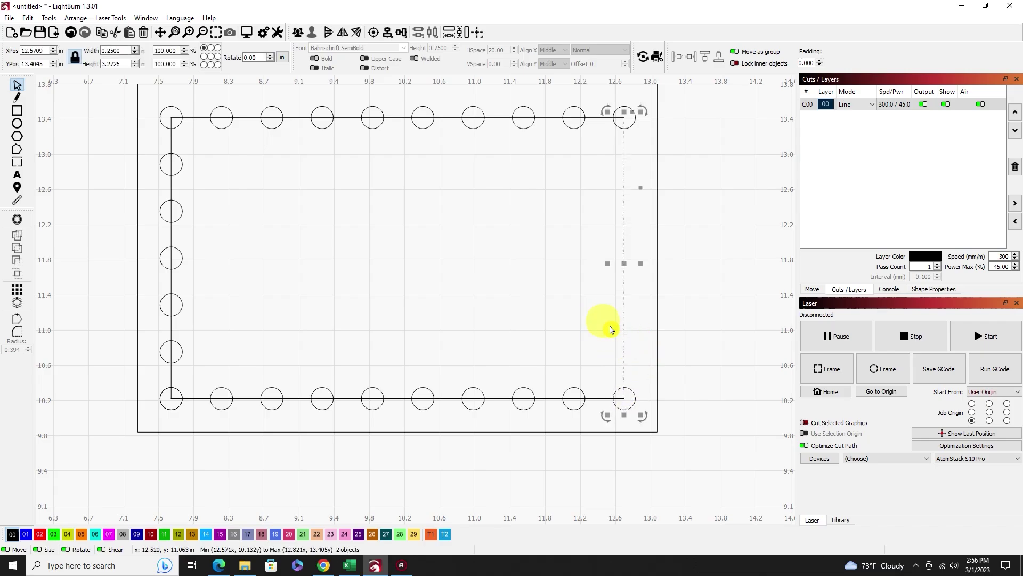
pyautogui.click(75, 18)
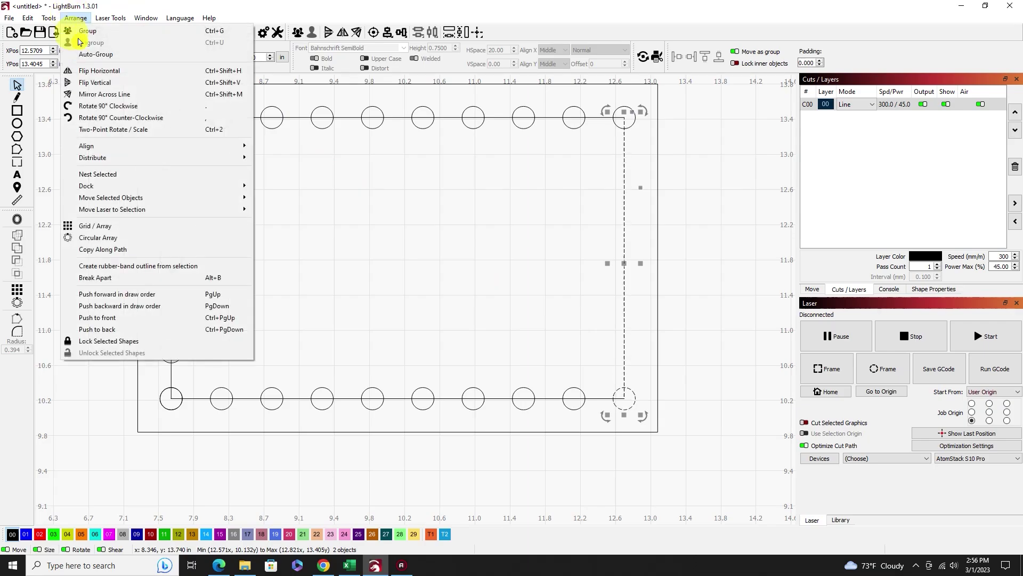
pyautogui.click(104, 254)
pyautogui.click(545, 271)
pyautogui.write('4')
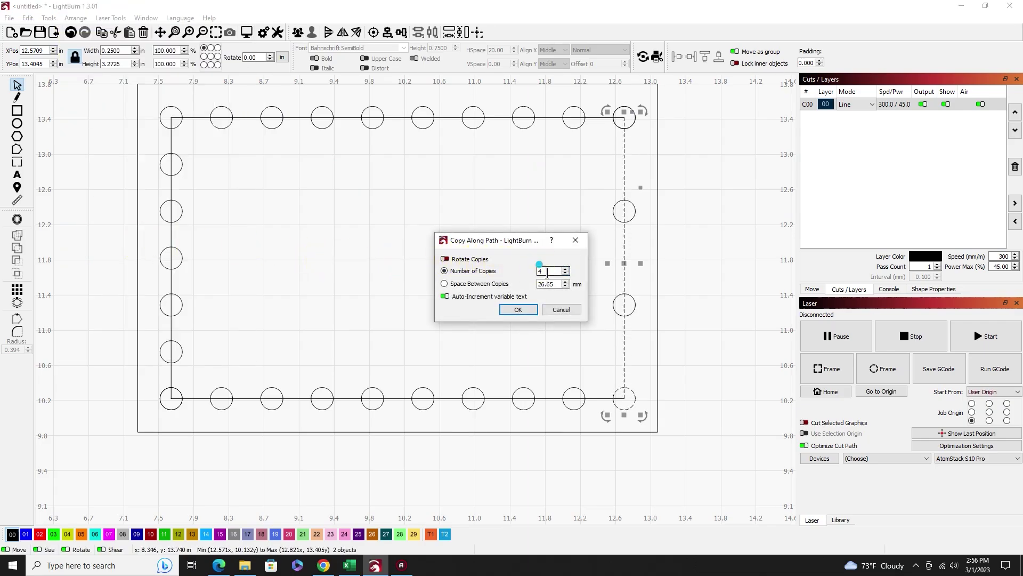
pyautogui.doubleClick(547, 272)
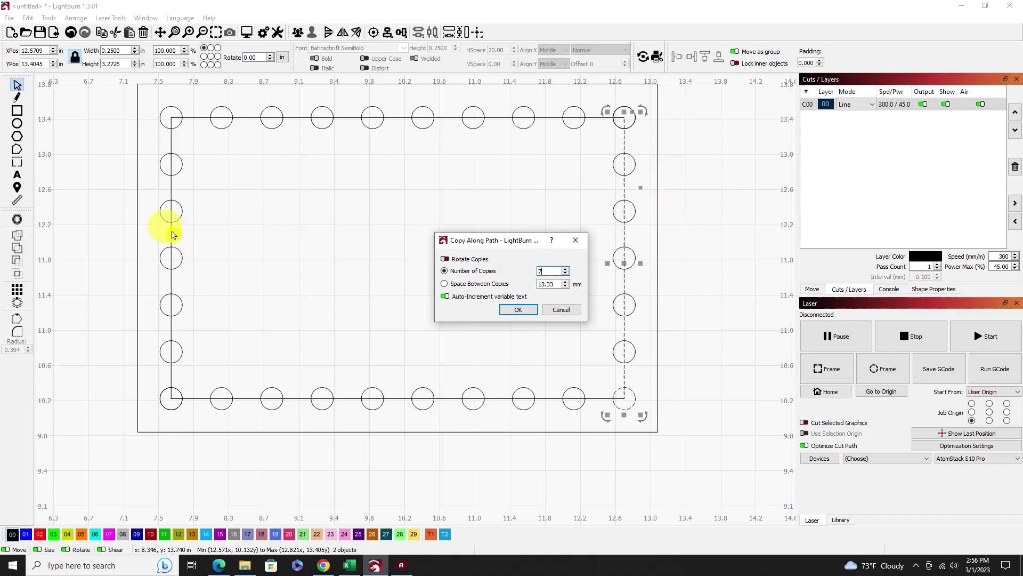
pyautogui.click(520, 310)
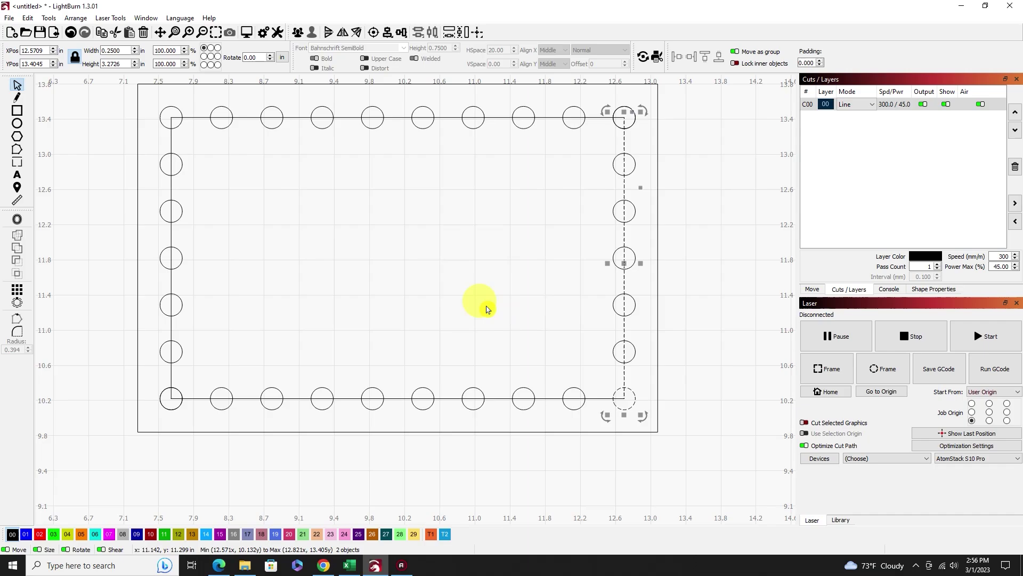
pyautogui.click(432, 281)
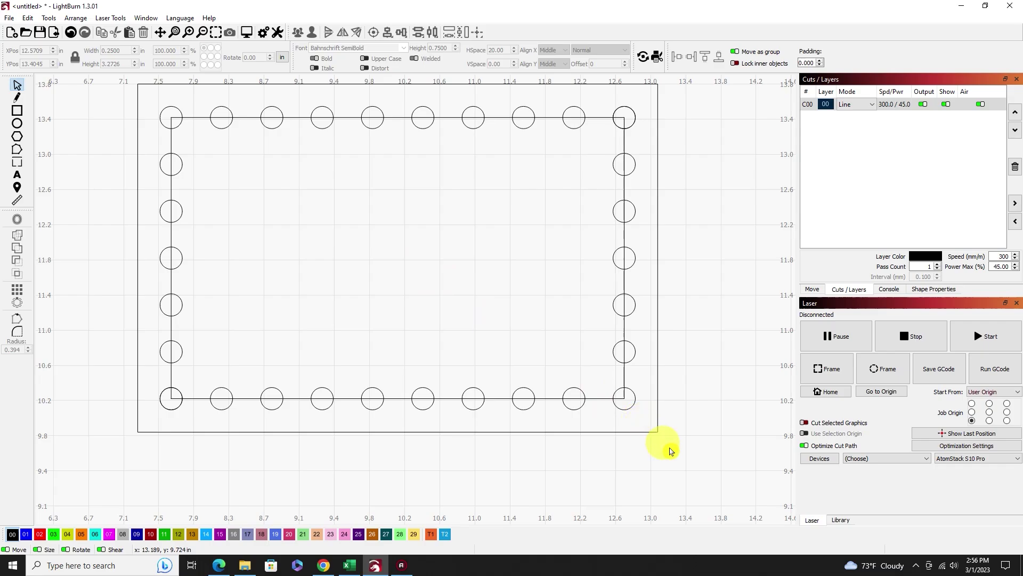
# - Delete the duplicate shapes from the whole rectangle design, including its outline, inner edges and circles
pyautogui.moveTo(669, 446); pyautogui.dragTo(132, 84)
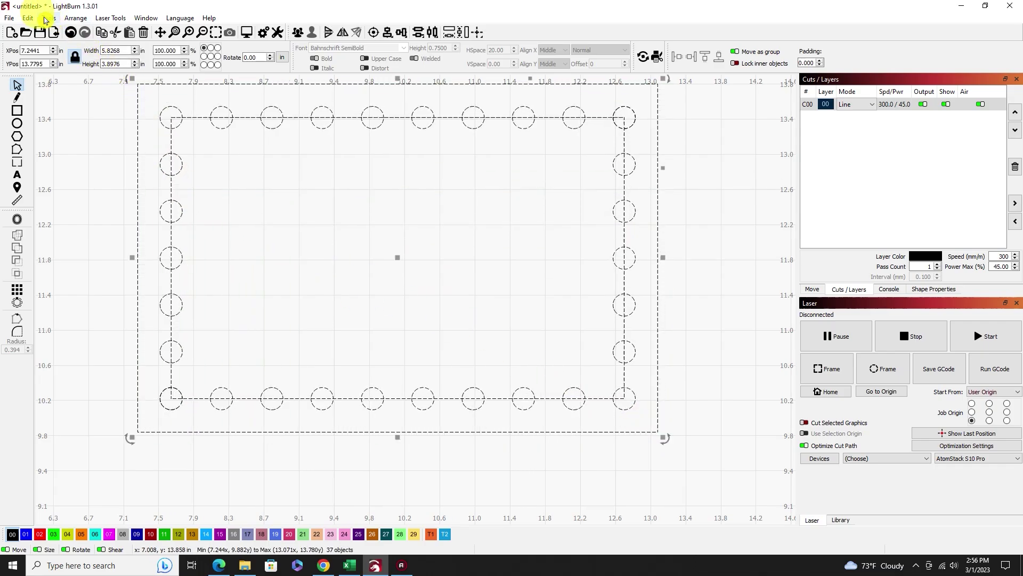
pyautogui.click(27, 17)
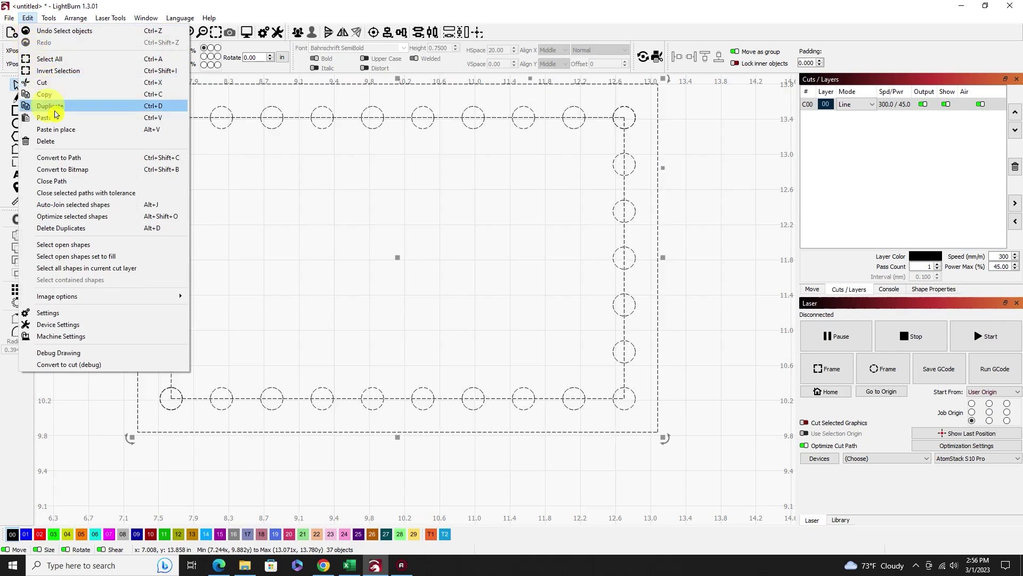
pyautogui.click(78, 231)
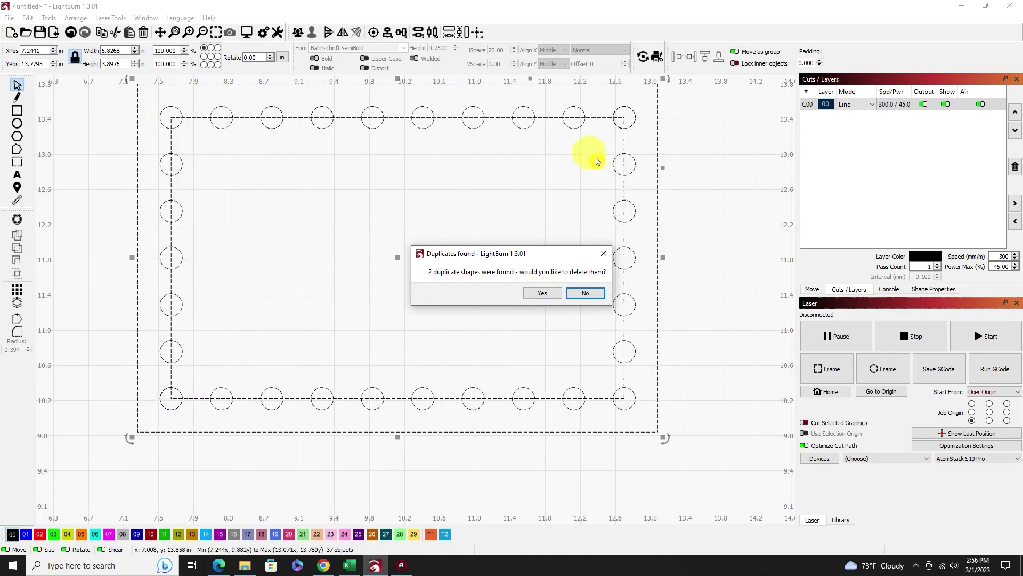
pyautogui.click(543, 293)
pyautogui.click(474, 254)
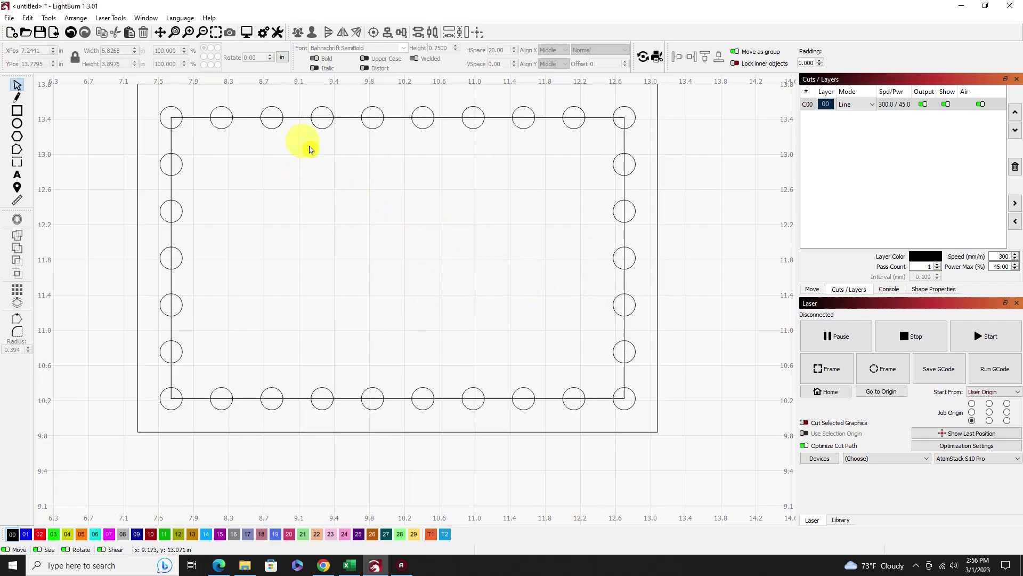
# - Delete the four separated edge lines of the rectangle's inner path, keeping the circles and outer outline
pyautogui.click(293, 117)
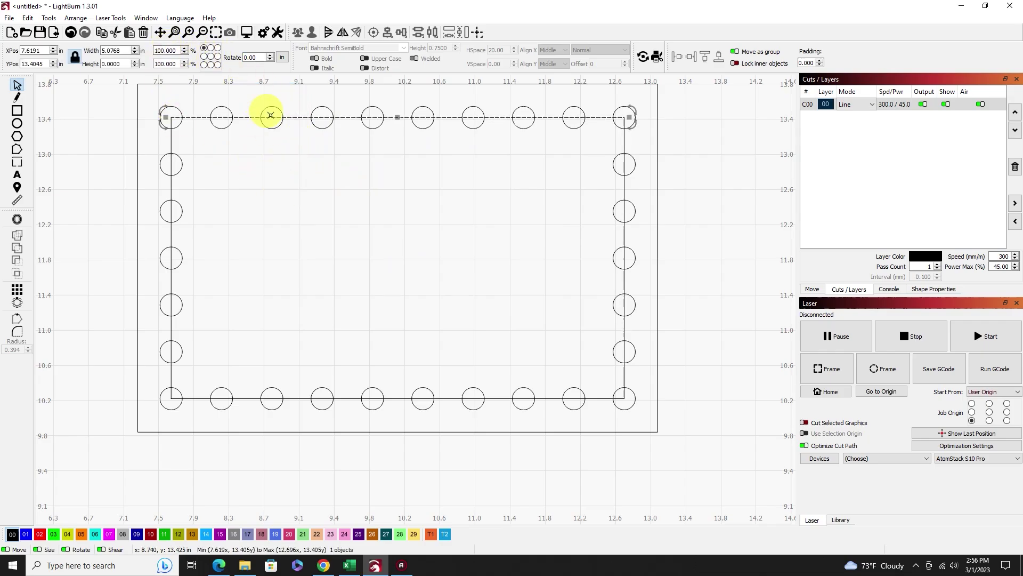
pyautogui.press('Delete')
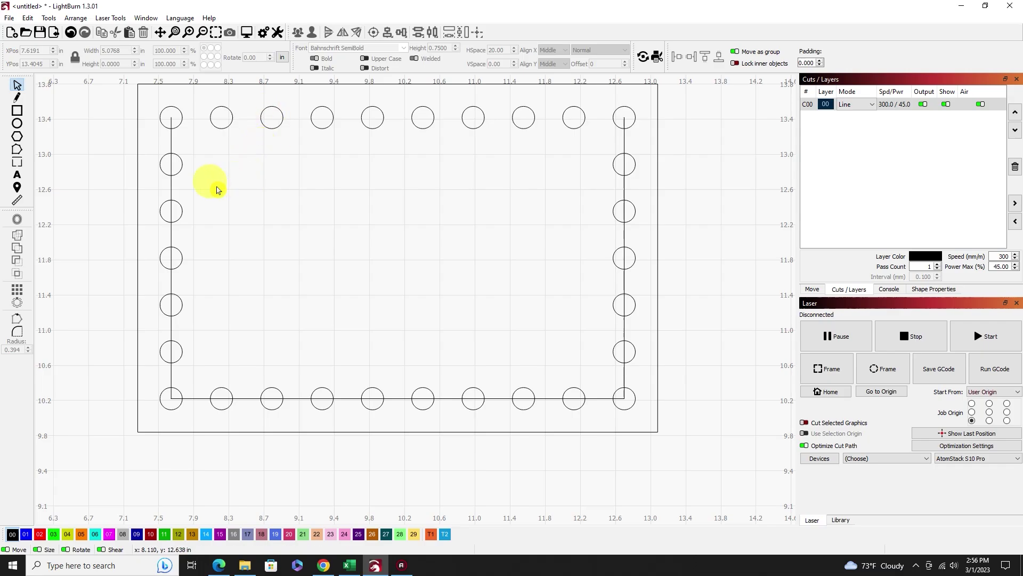
pyautogui.moveTo(202, 185); pyautogui.dragTo(170, 188)
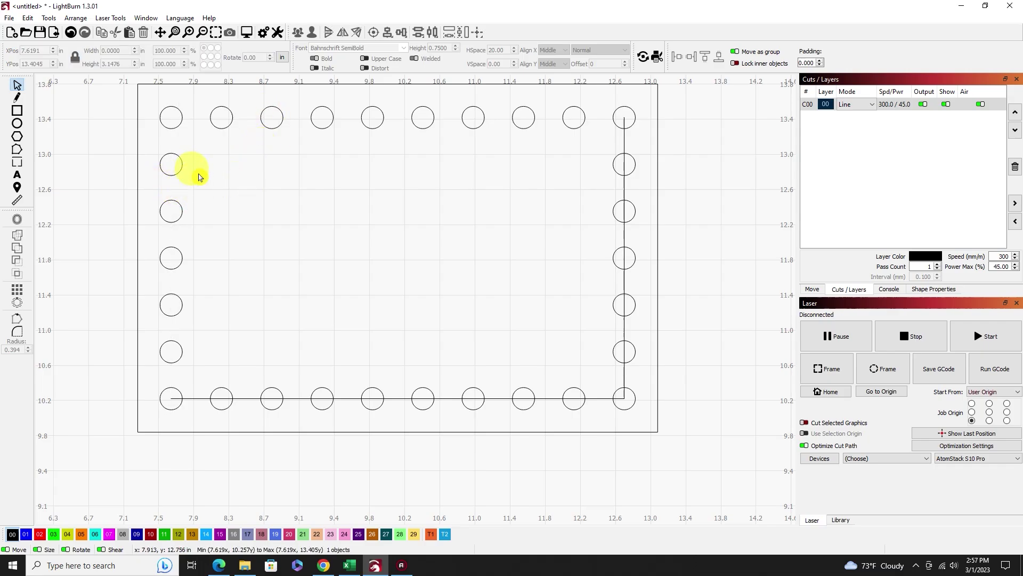
pyautogui.moveTo(286, 399); pyautogui.dragTo(298, 376)
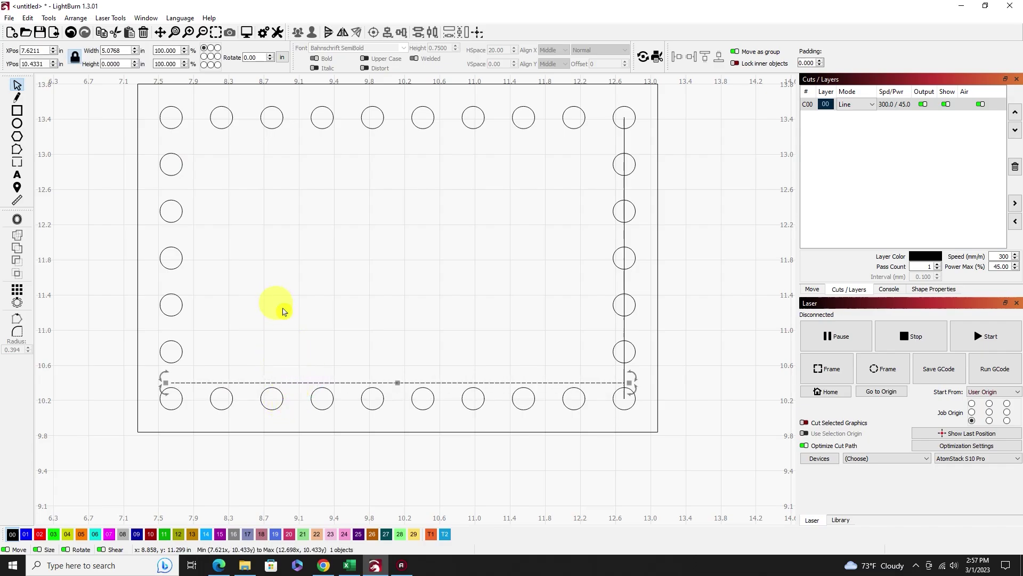
pyautogui.rightClick(287, 323)
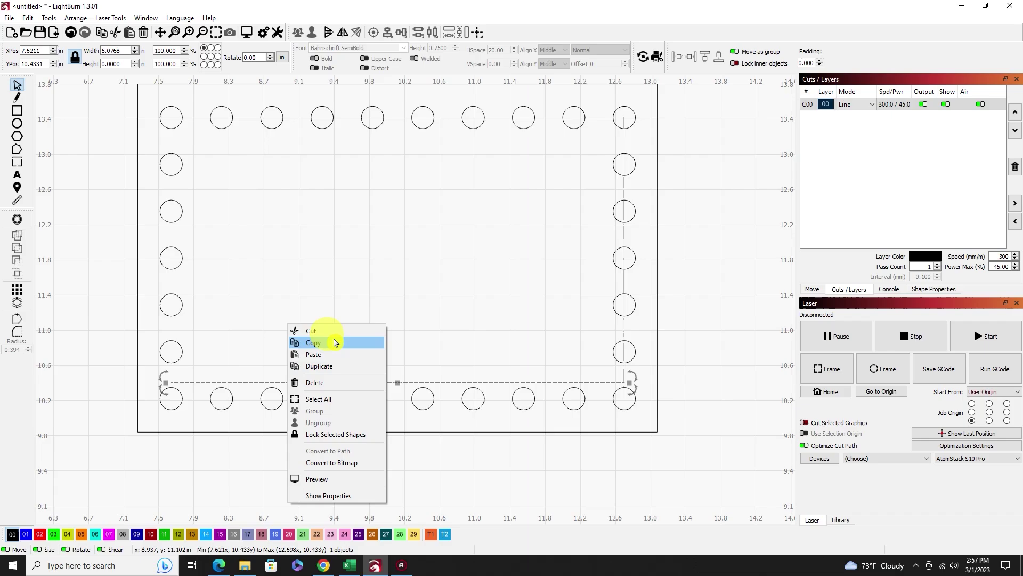
pyautogui.click(319, 382)
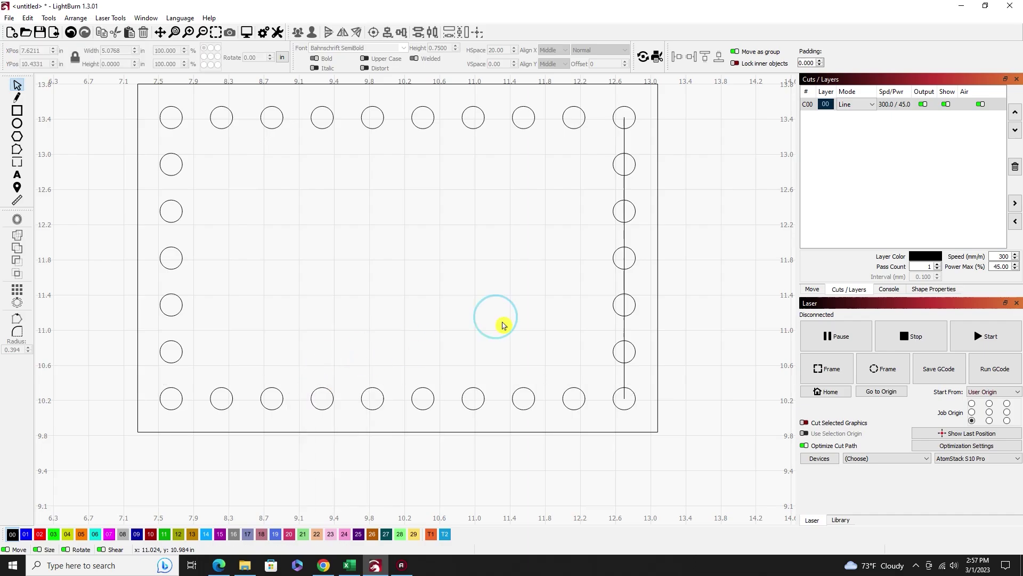
pyautogui.click(618, 240)
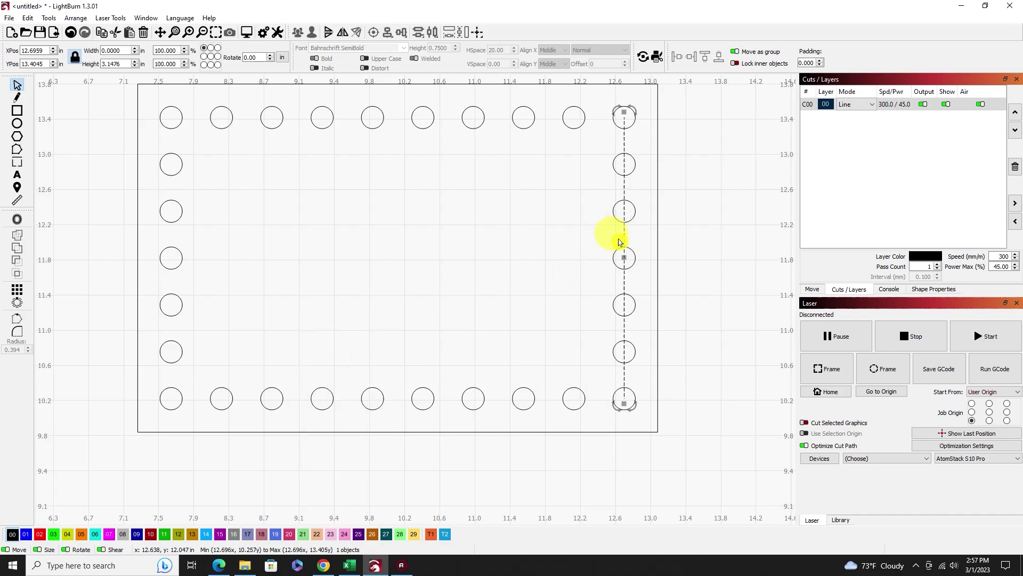
pyautogui.rightClick(619, 241)
pyautogui.click(642, 295)
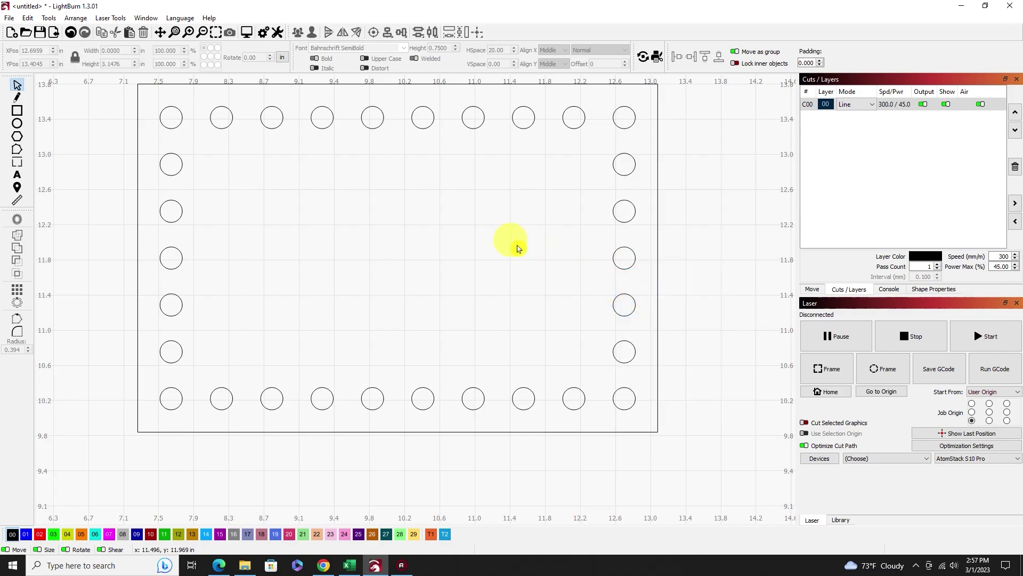
# - Delete the square's inner offset path, keeping its circles and outer outline
pyautogui.scroll(-4, 407, 237)
pyautogui.scroll(-1, 404, 235)
pyautogui.scroll(4, 157, 232)
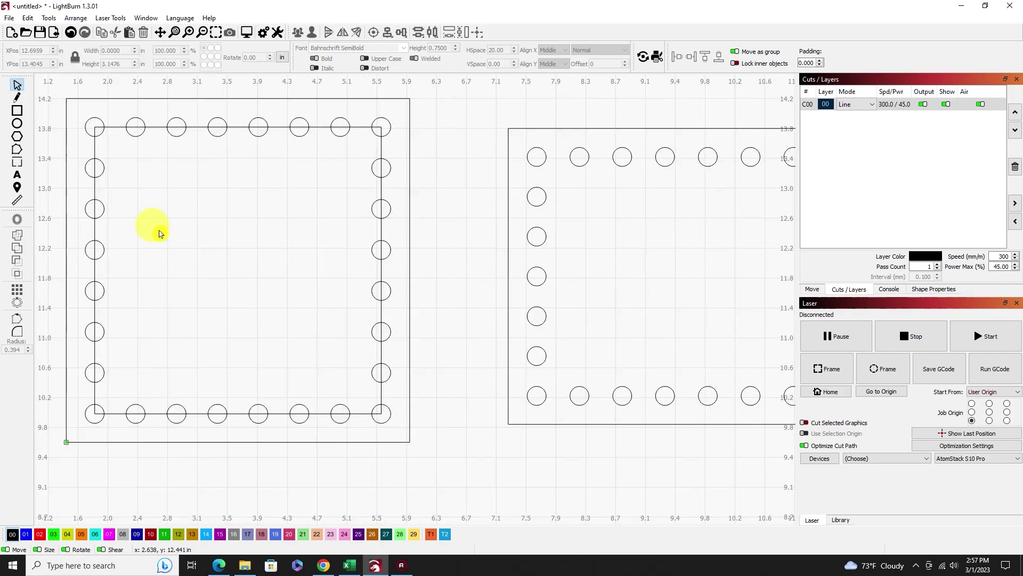
pyautogui.click(106, 192)
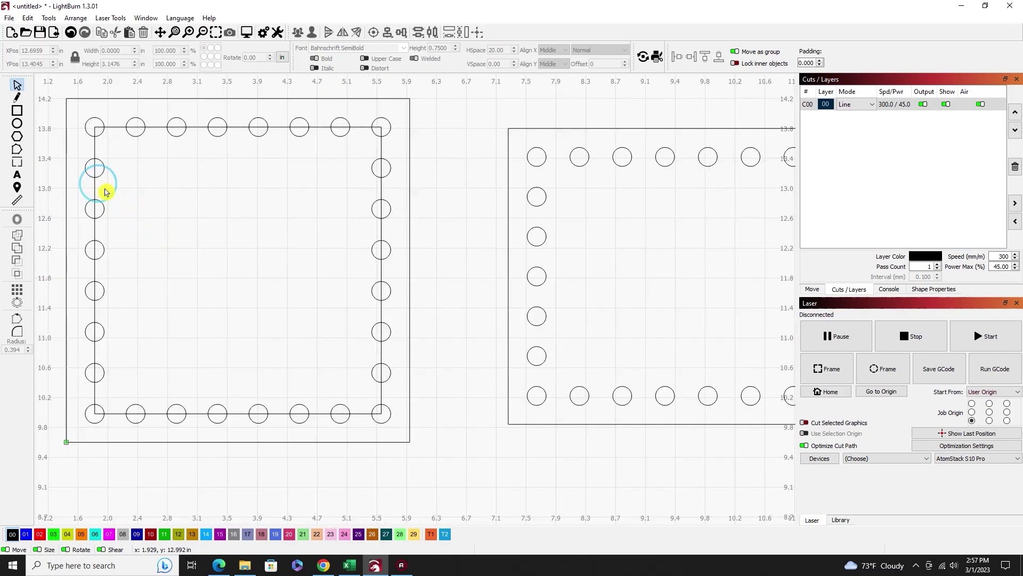
pyautogui.click(95, 176)
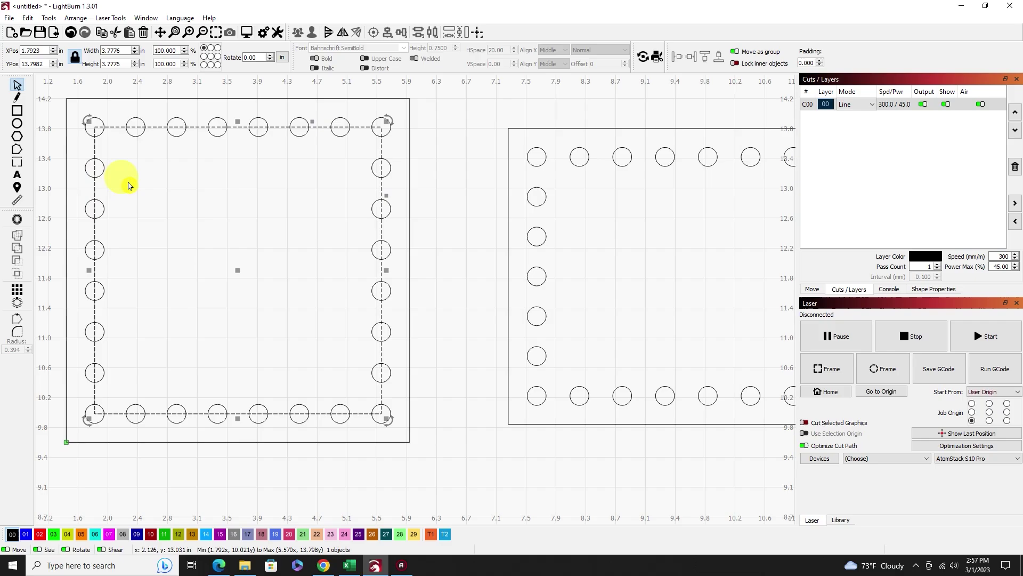
pyautogui.rightClick(174, 190)
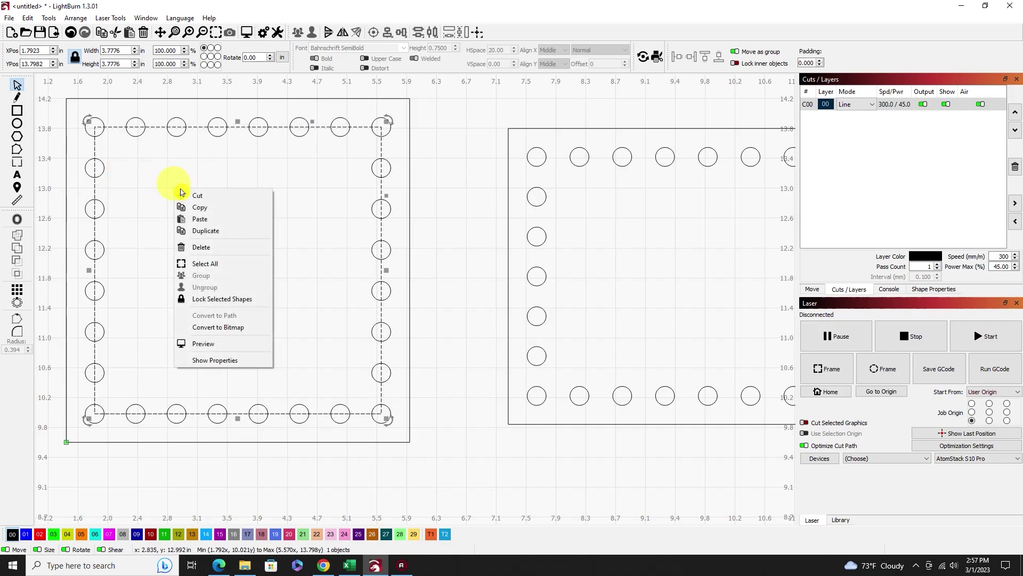
pyautogui.click(206, 252)
# - Group all circles inside the square and assign them to magenta layer 07
pyautogui.scroll(-3, 437, 248)
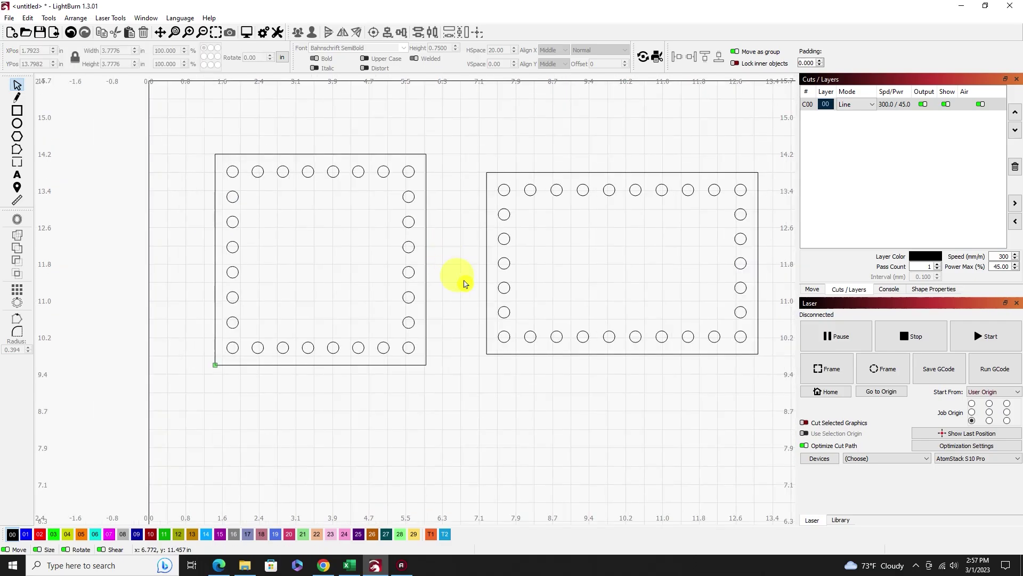
pyautogui.scroll(-1, 464, 284)
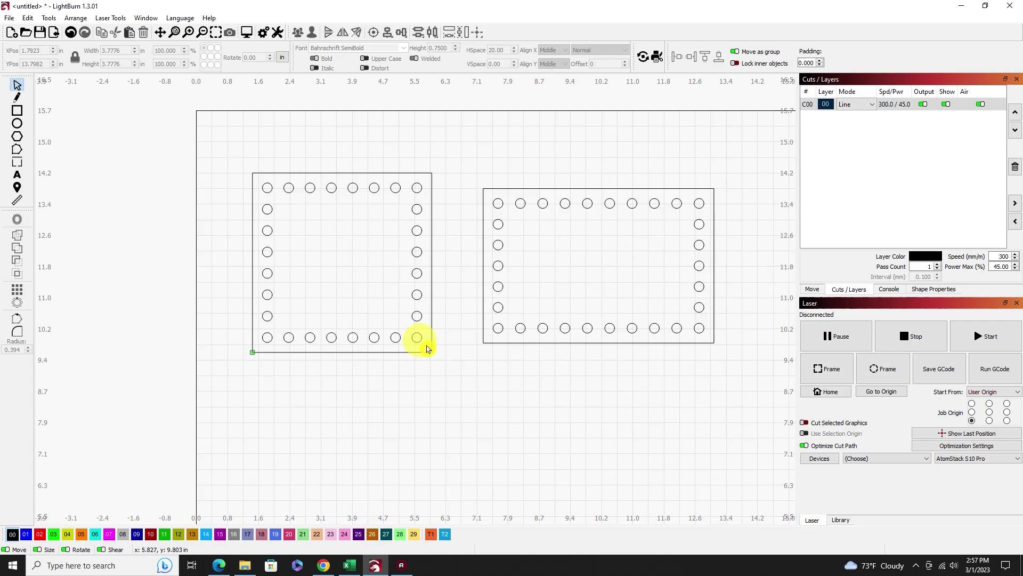
pyautogui.moveTo(424, 347); pyautogui.dragTo(265, 188)
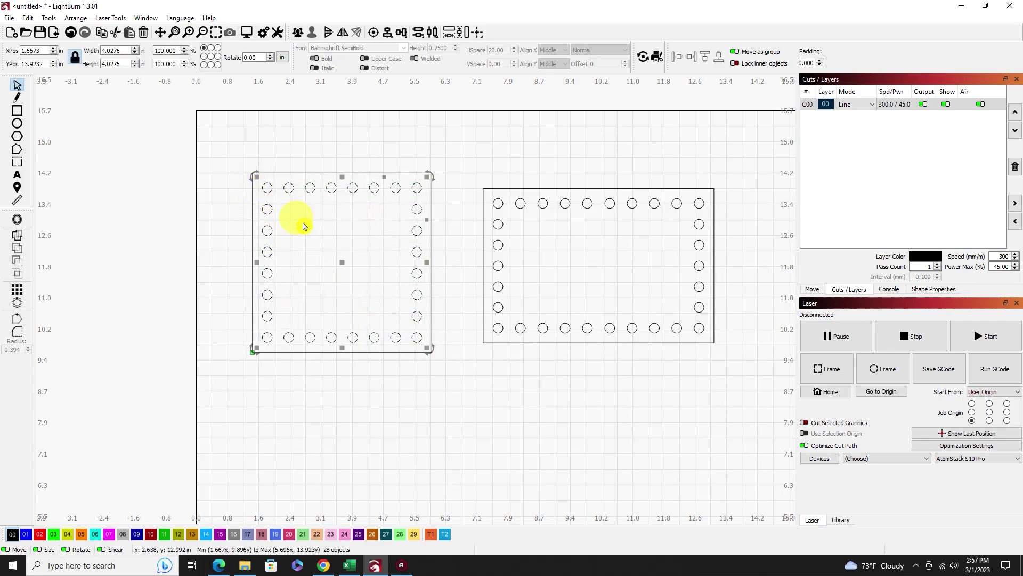
pyautogui.rightClick(323, 254)
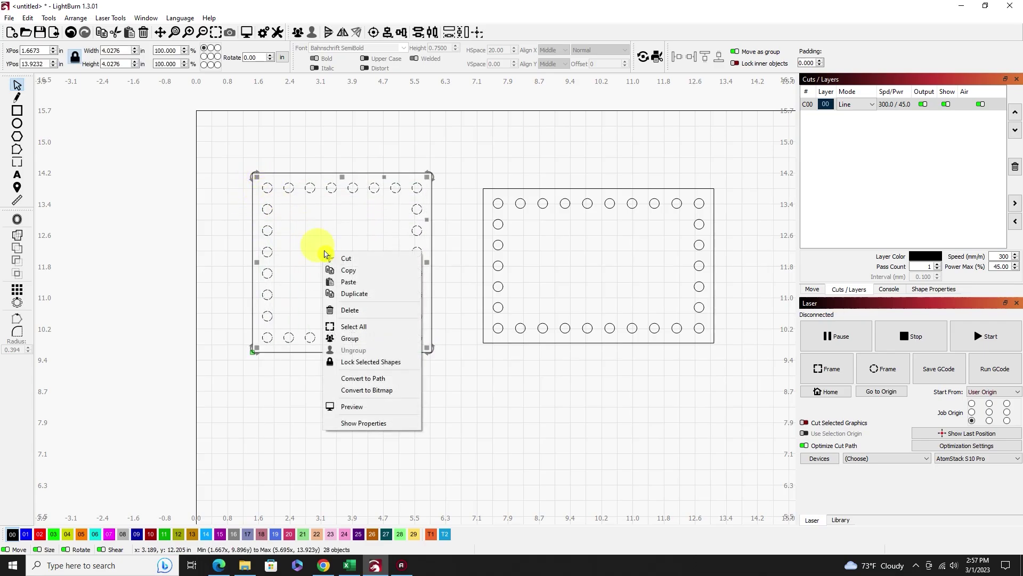
pyautogui.click(357, 342)
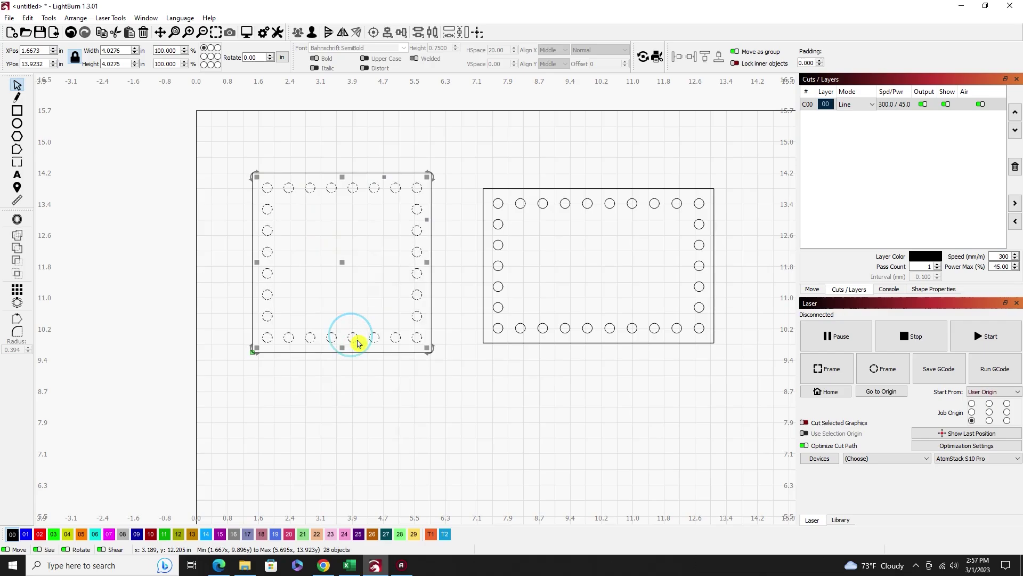
pyautogui.click(109, 535)
pyautogui.click(387, 446)
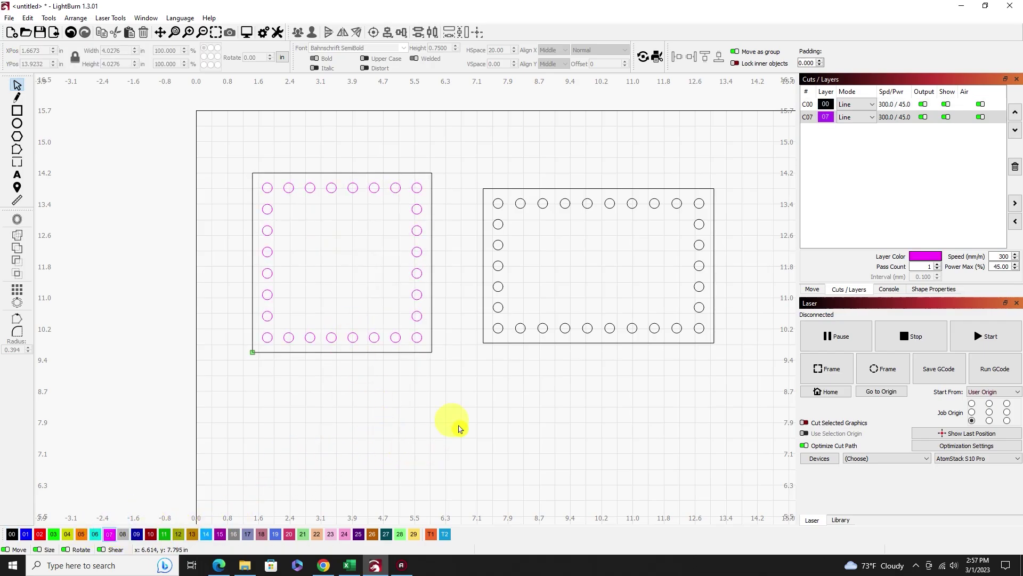
# - Assign all circles inside the rectangle to dark red layer 10
pyautogui.moveTo(710, 338); pyautogui.dragTo(493, 198)
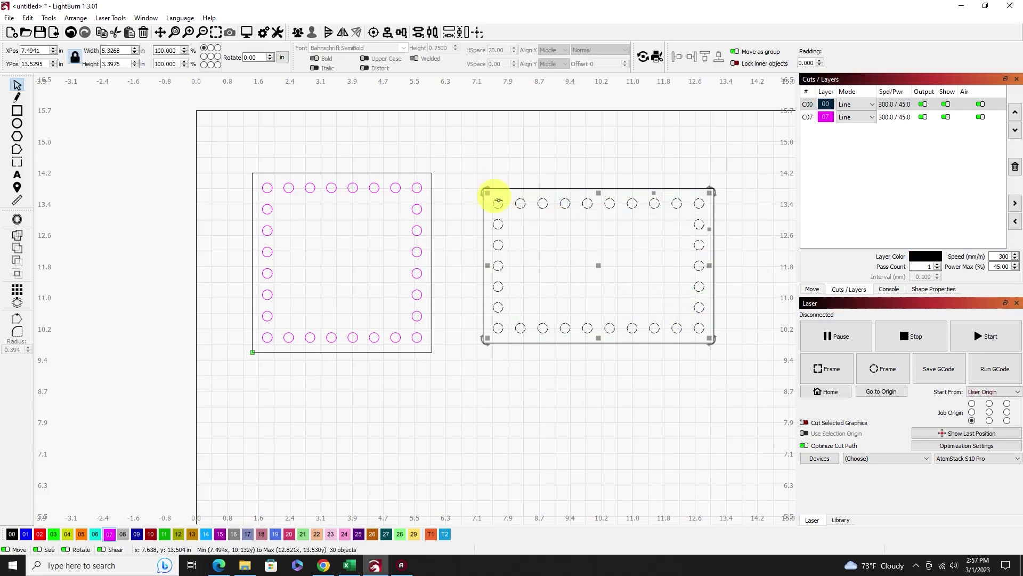
pyautogui.click(151, 534)
pyautogui.click(530, 449)
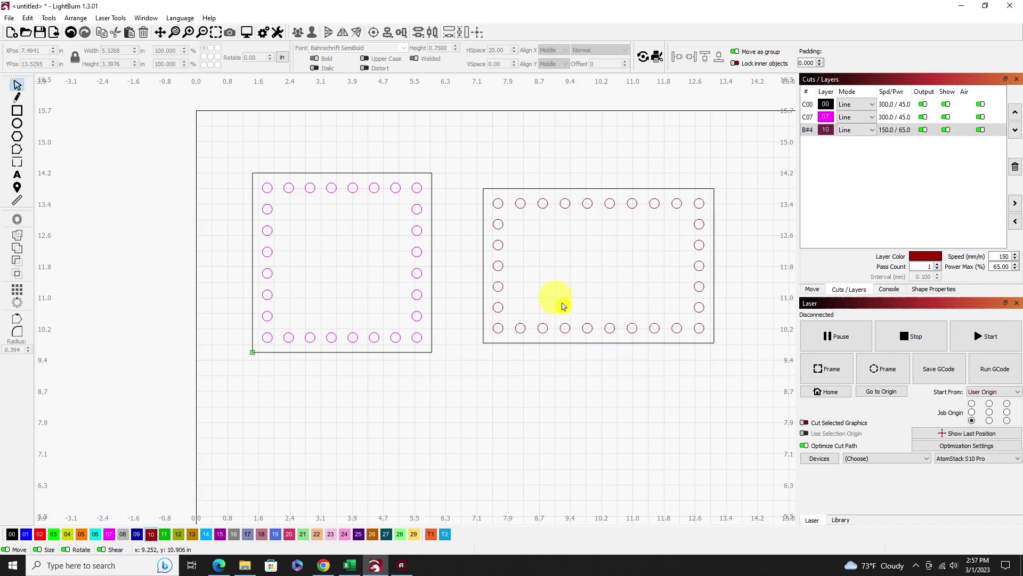
# - Draw a horizontal ellipse about 7.83 in wide and 2.83 in high below the square and rectangle, and frame it in view
pyautogui.scroll(-2, 503, 403)
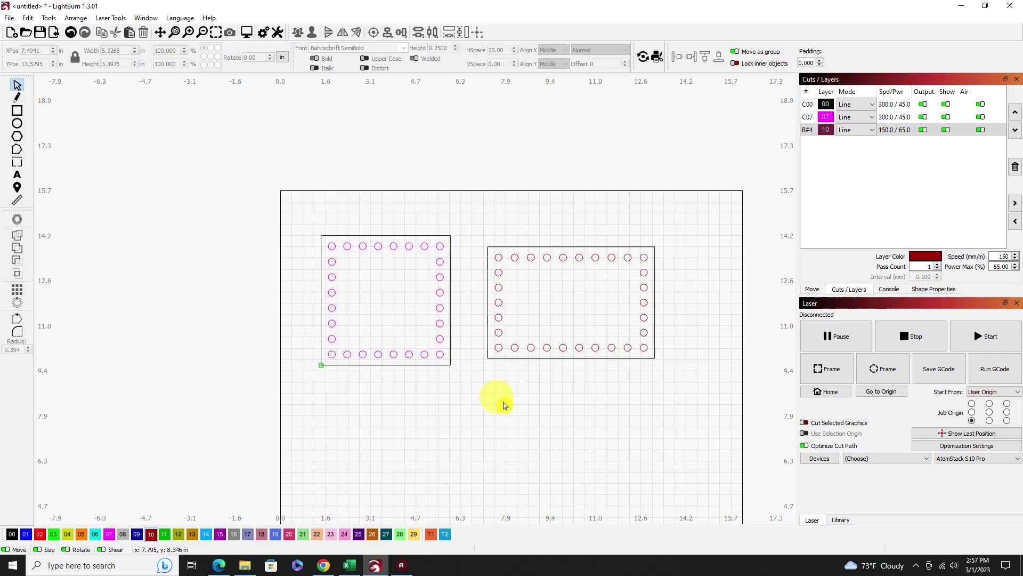
pyautogui.click(18, 125)
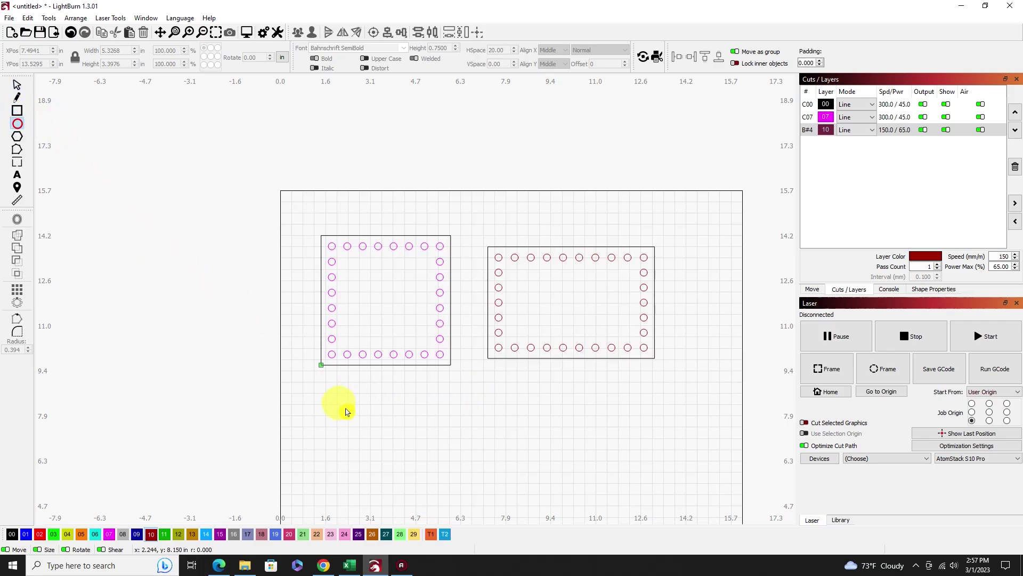
pyautogui.moveTo(373, 414); pyautogui.dragTo(598, 498)
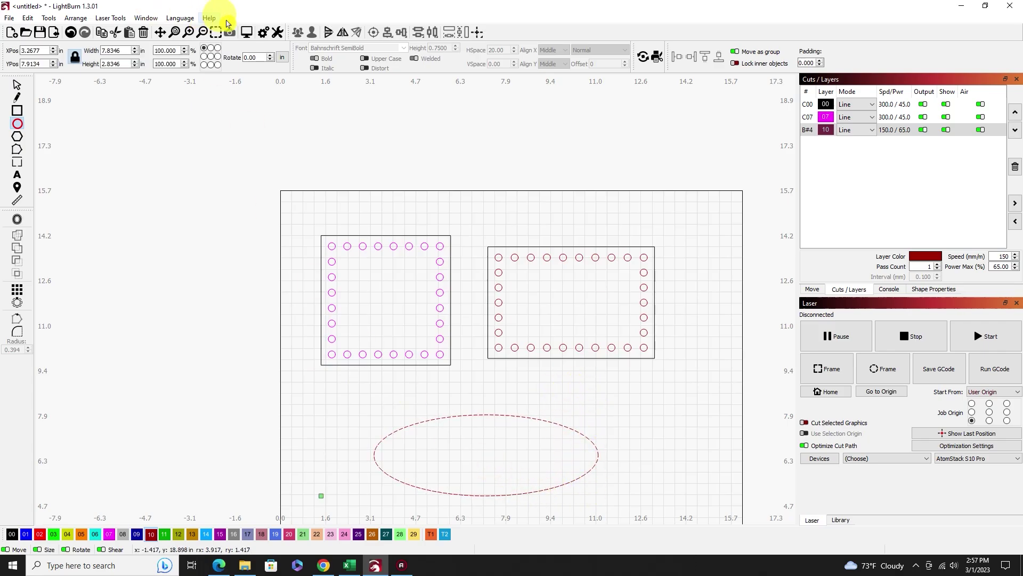
pyautogui.click(215, 32)
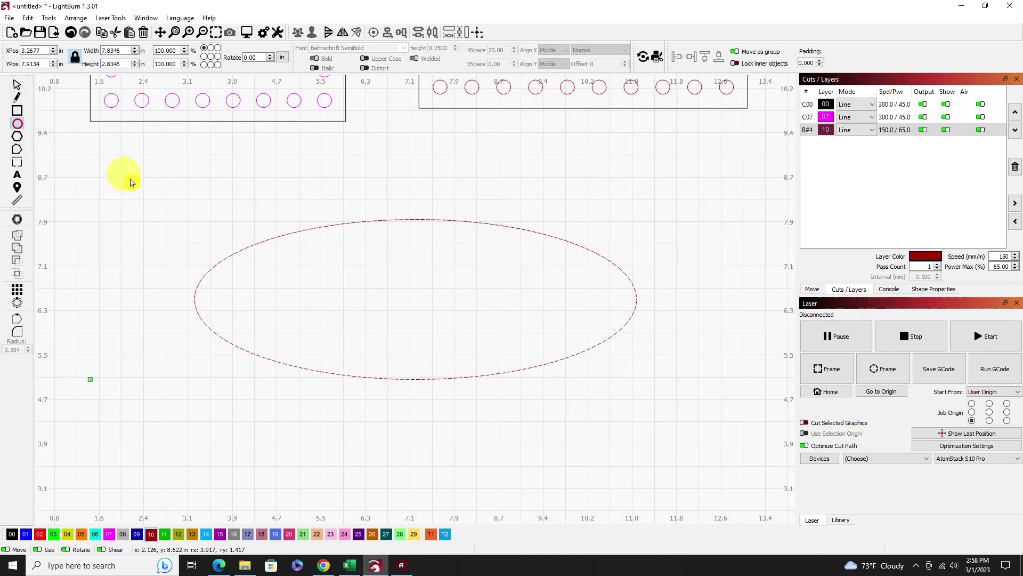
# - Offset the large ellipse inward by 0.375 in with round corners, keeping the original outline
pyautogui.click(17, 85)
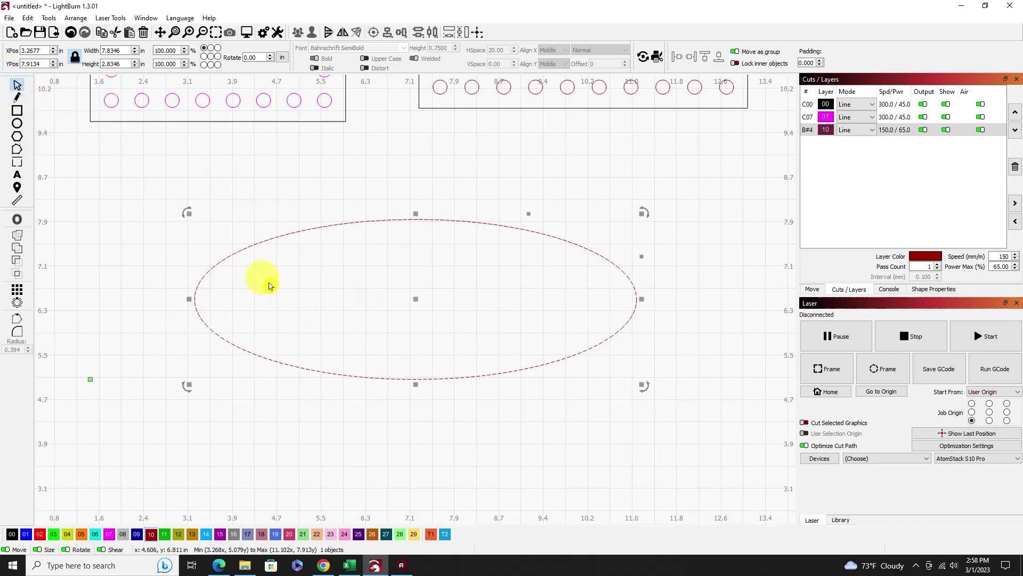
pyautogui.click(17, 220)
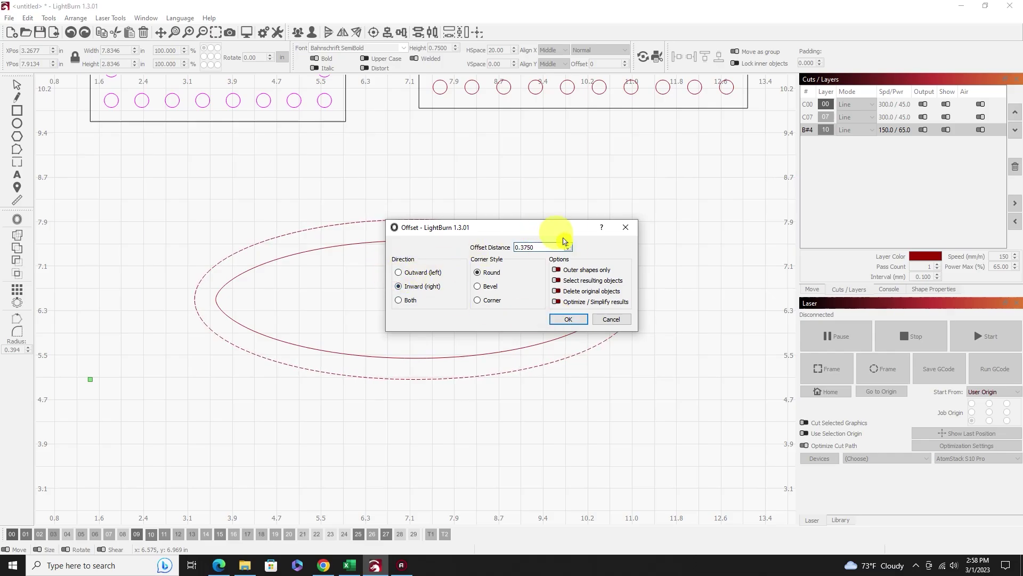
pyautogui.click(568, 319)
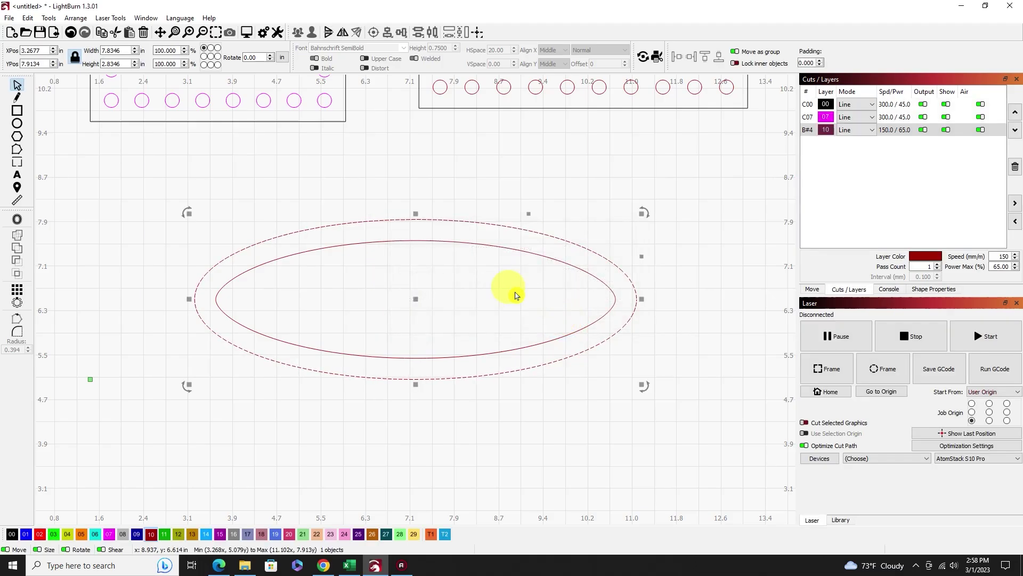
pyautogui.click(372, 171)
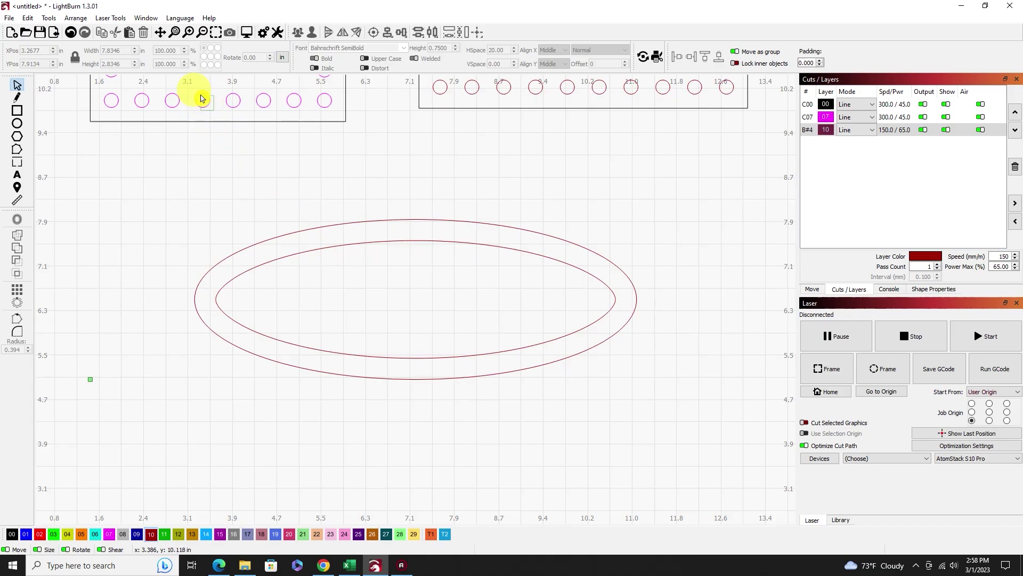
pyautogui.click(201, 96)
pyautogui.rightClick(203, 101)
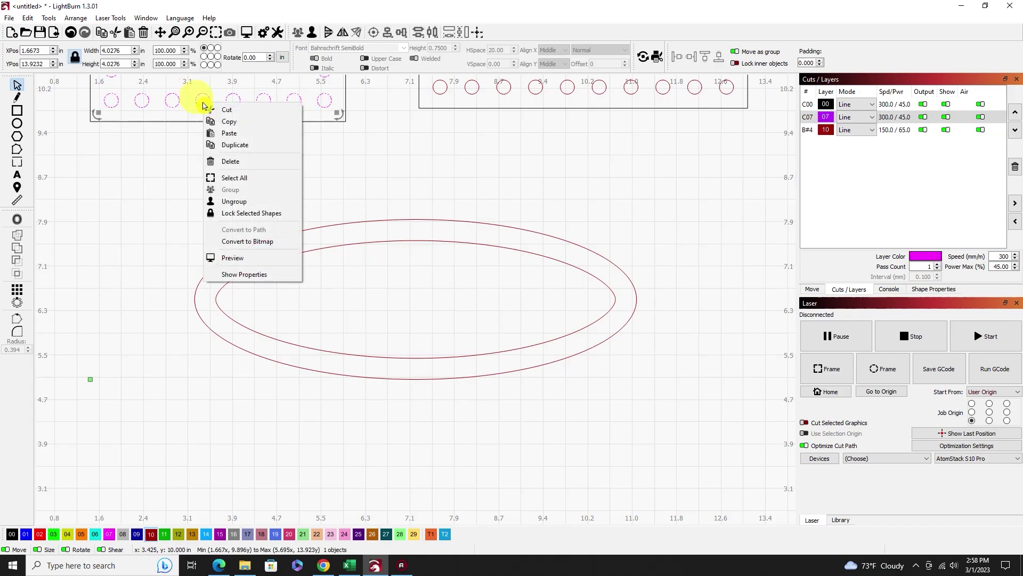
pyautogui.click(171, 183)
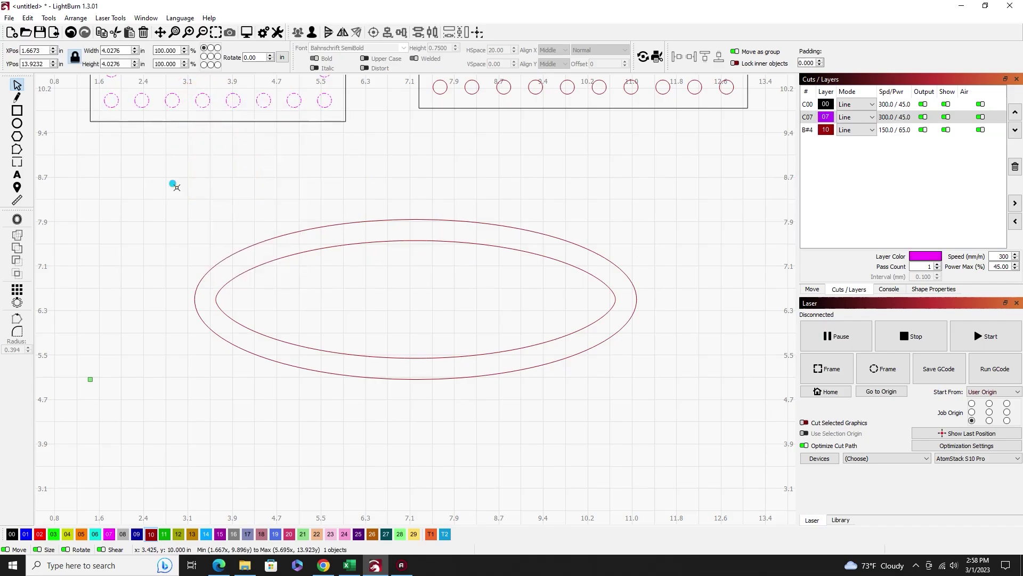
# - Draw a small circle outside the ellipse and set its width and height to 0.25 in with the aspect ratio locked
pyautogui.click(18, 126)
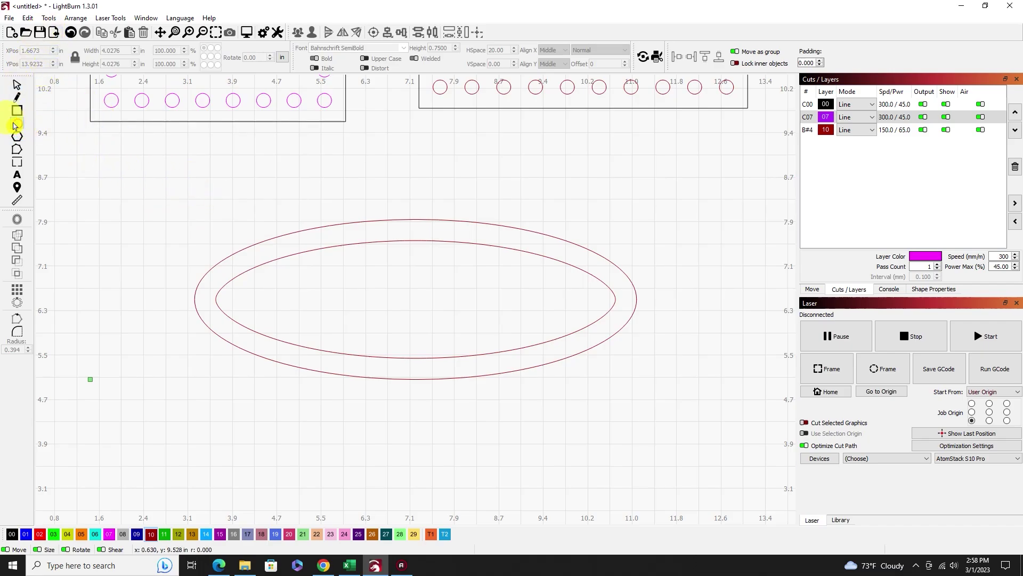
pyautogui.moveTo(176, 201); pyautogui.dragTo(196, 225)
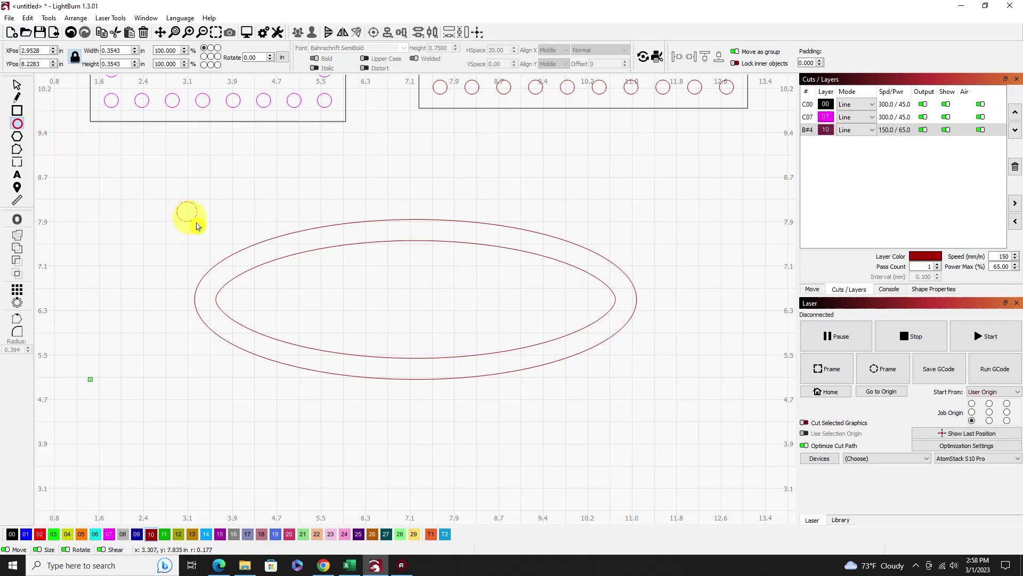
pyautogui.click(76, 57)
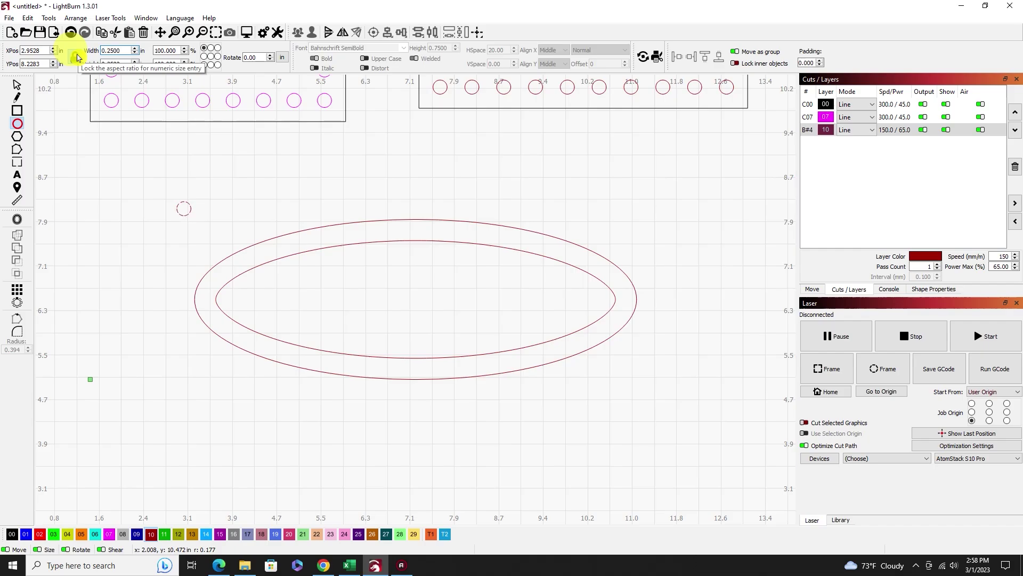
pyautogui.click(76, 57)
pyautogui.moveTo(204, 217); pyautogui.dragTo(204, 214)
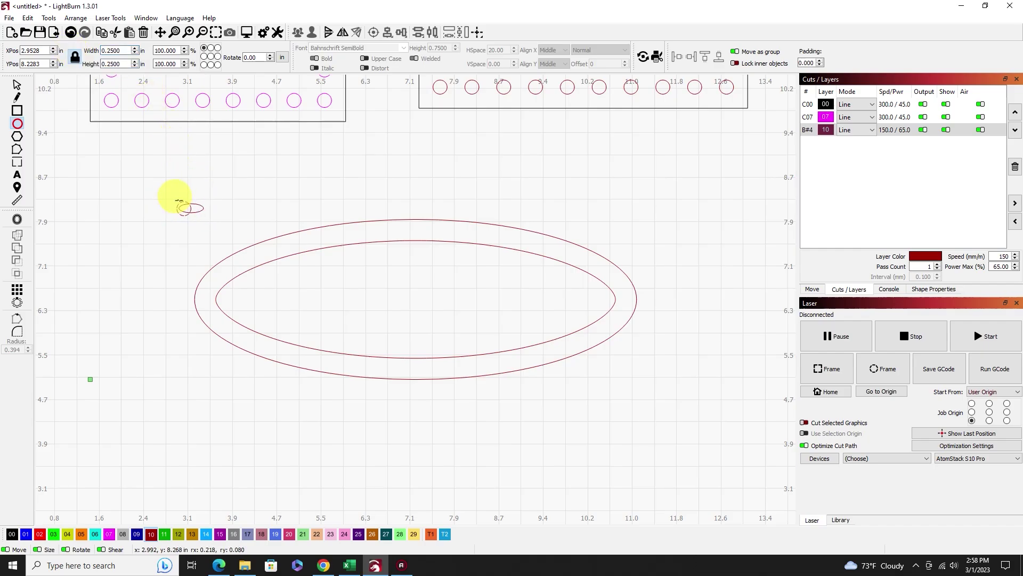
pyautogui.click(23, 19)
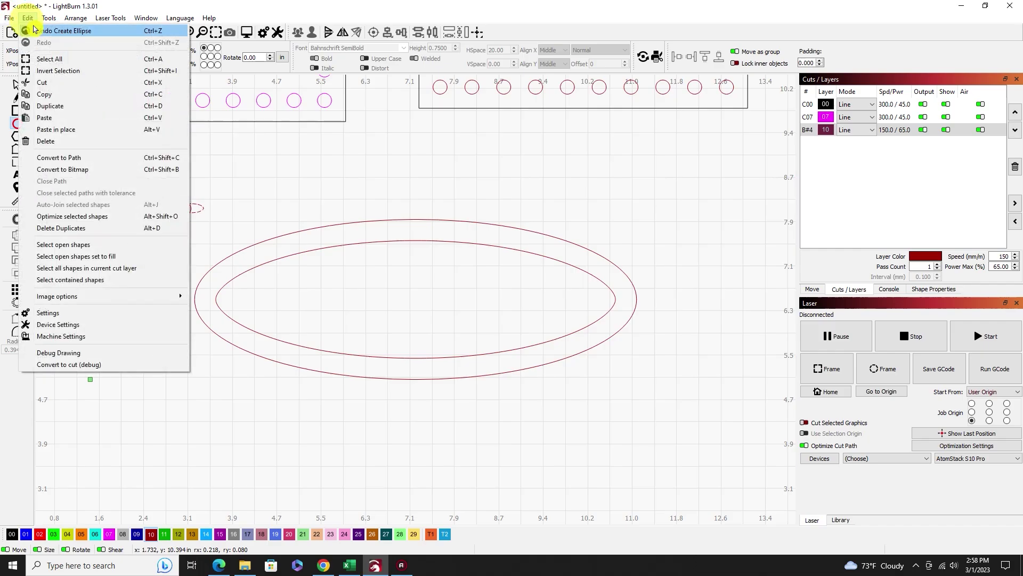
pyautogui.click(46, 27)
# - Move the 0.25 in circle inside the inner offset ellipse
pyautogui.click(14, 83)
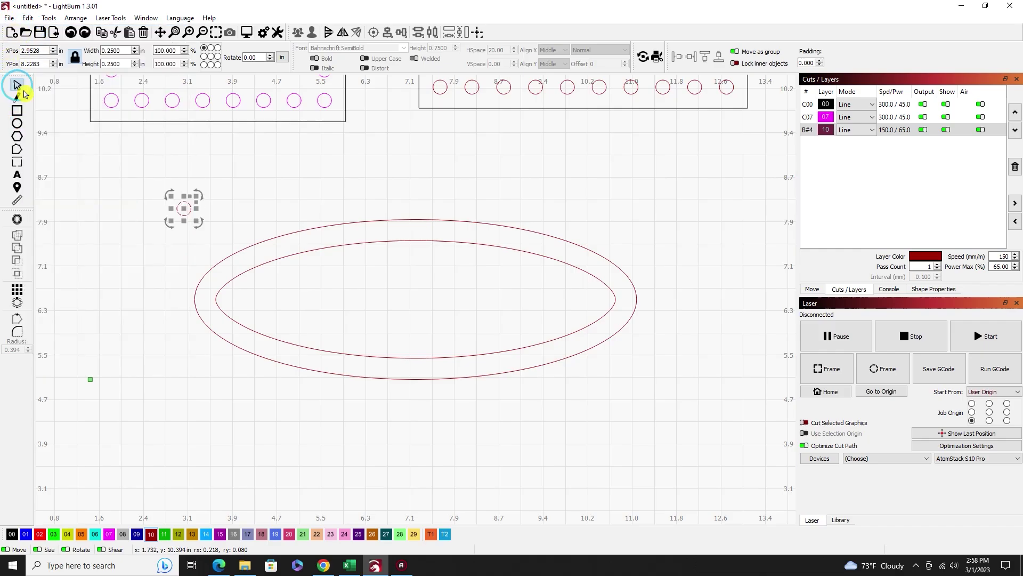
pyautogui.moveTo(183, 209); pyautogui.dragTo(328, 302)
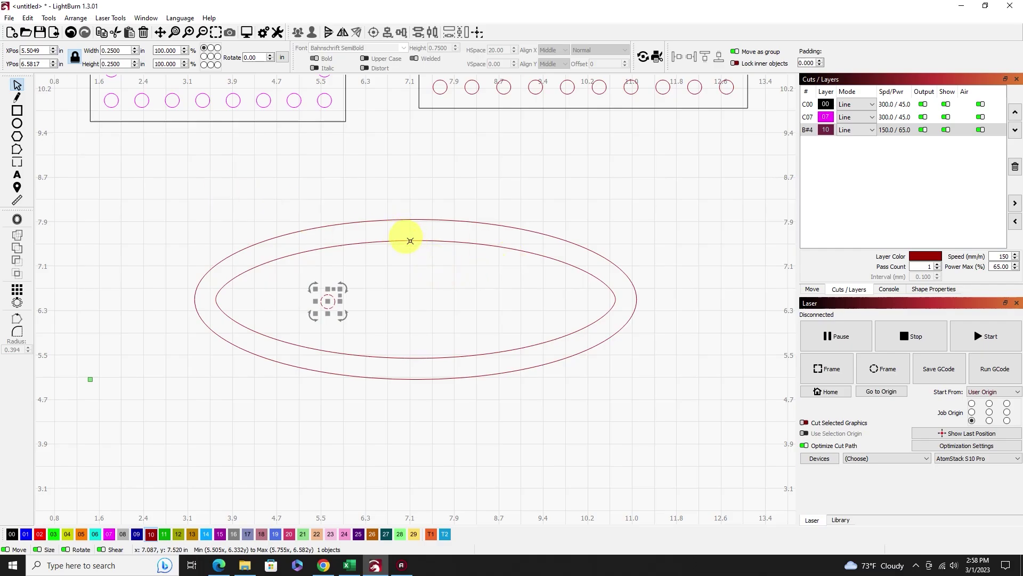
pyautogui.click(16, 318)
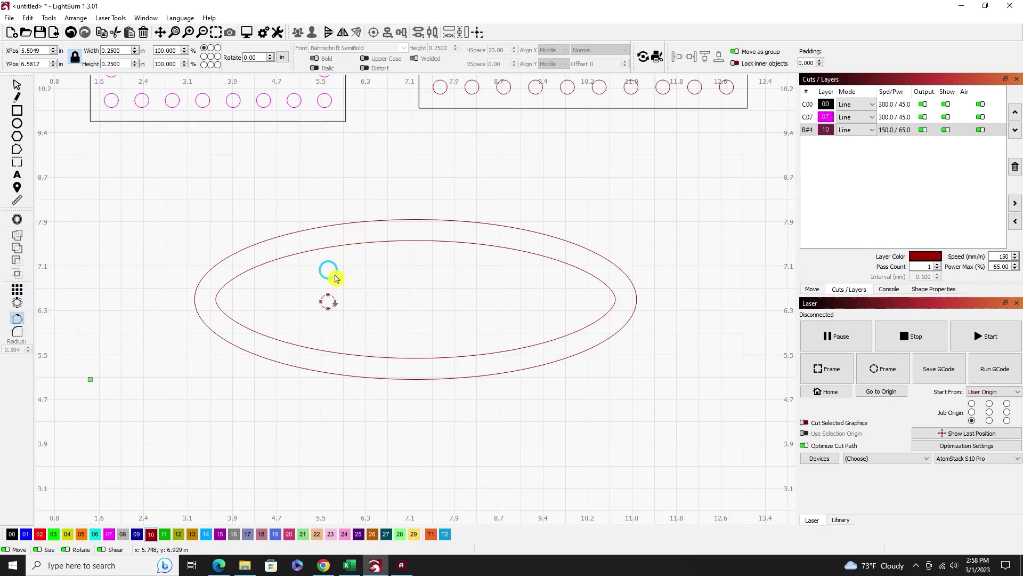
pyautogui.click(17, 85)
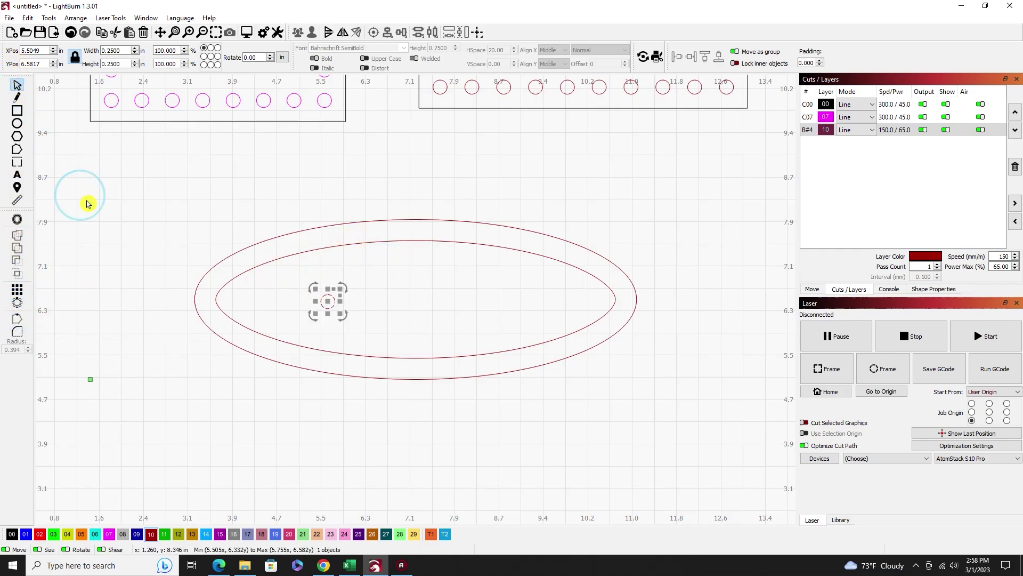
# - Show the inner offset ellipse's nodes and set its start point at the node near its top centre
pyautogui.click(306, 251)
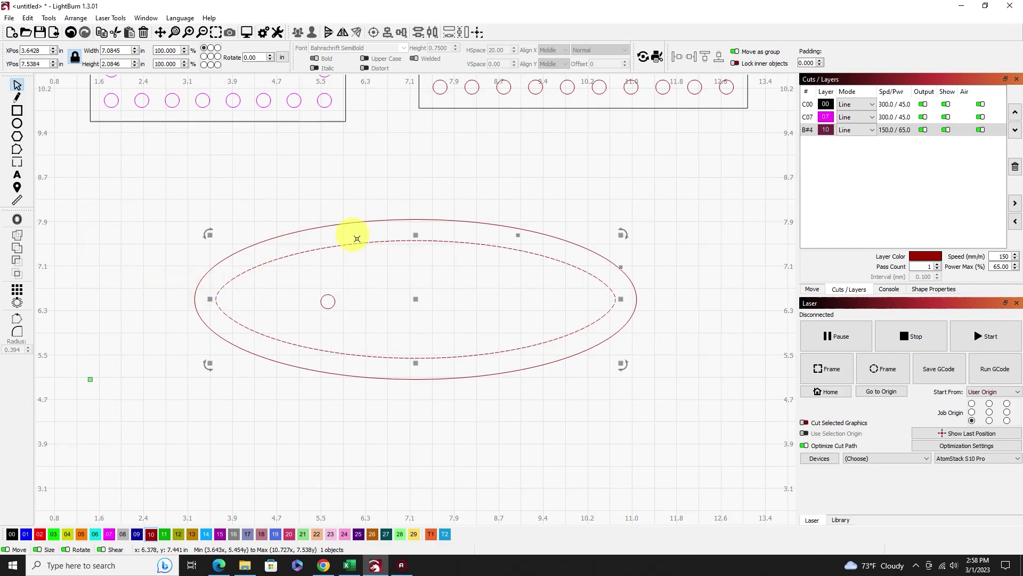
pyautogui.click(17, 321)
pyautogui.scroll(4, 417, 366)
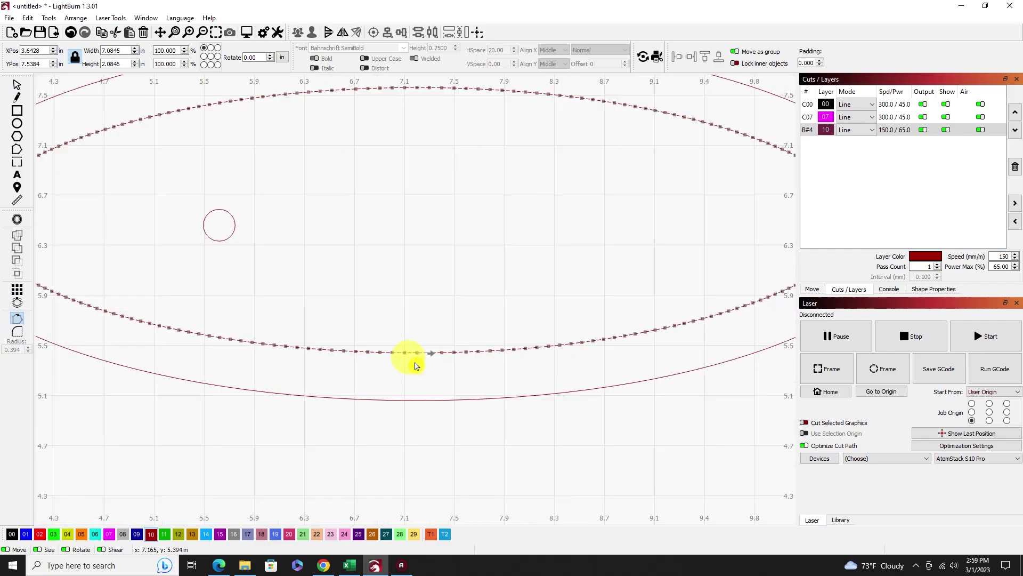
pyautogui.scroll(5, 417, 365)
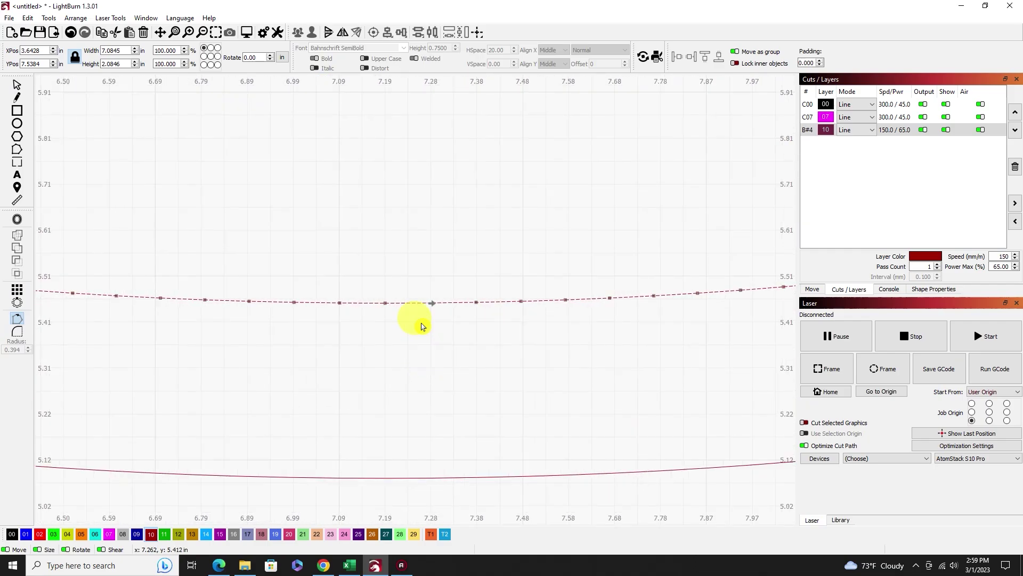
pyautogui.scroll(-6, 336, 245)
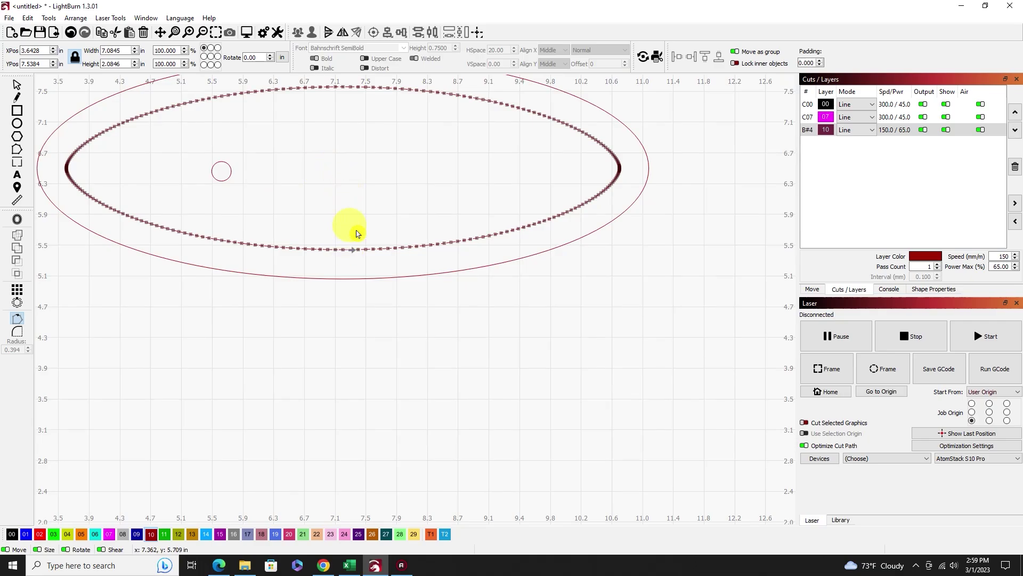
pyautogui.scroll(-3, 338, 127)
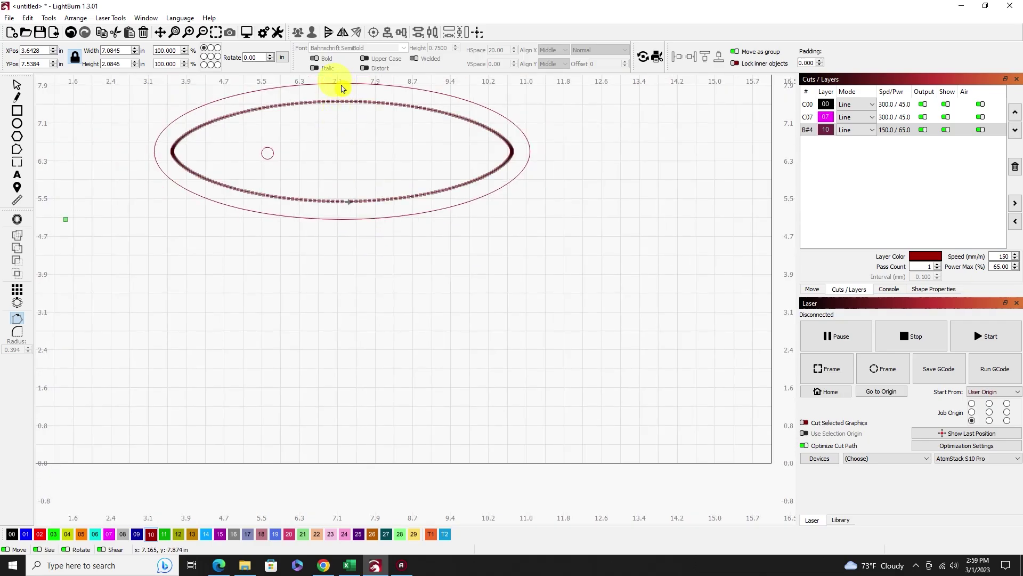
pyautogui.scroll(9, 342, 88)
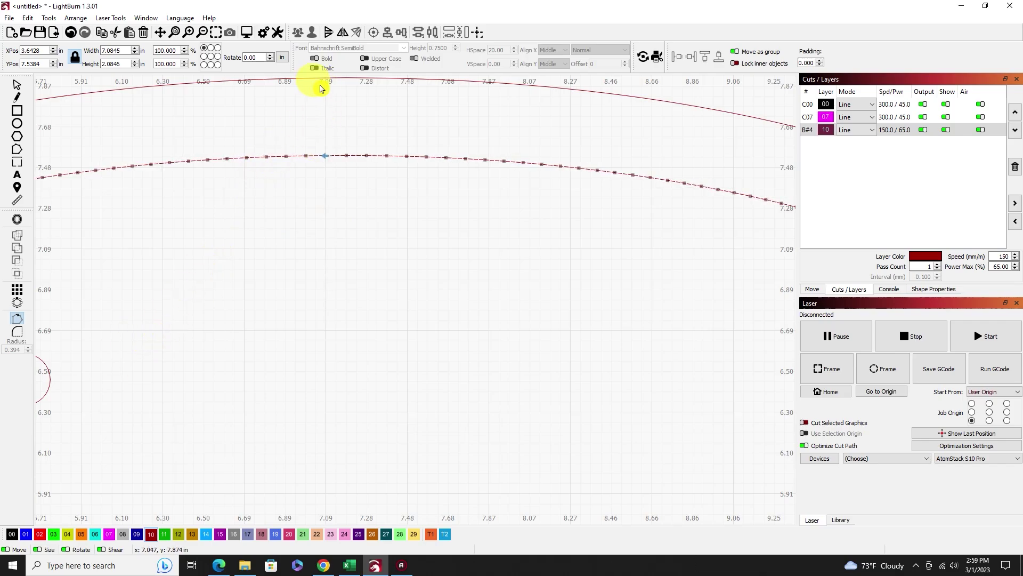
# - Centre the 0.25 in circle on the inner ellipse's start node at its top, and check the alignment with the nodes shown
pyautogui.click(52, 397)
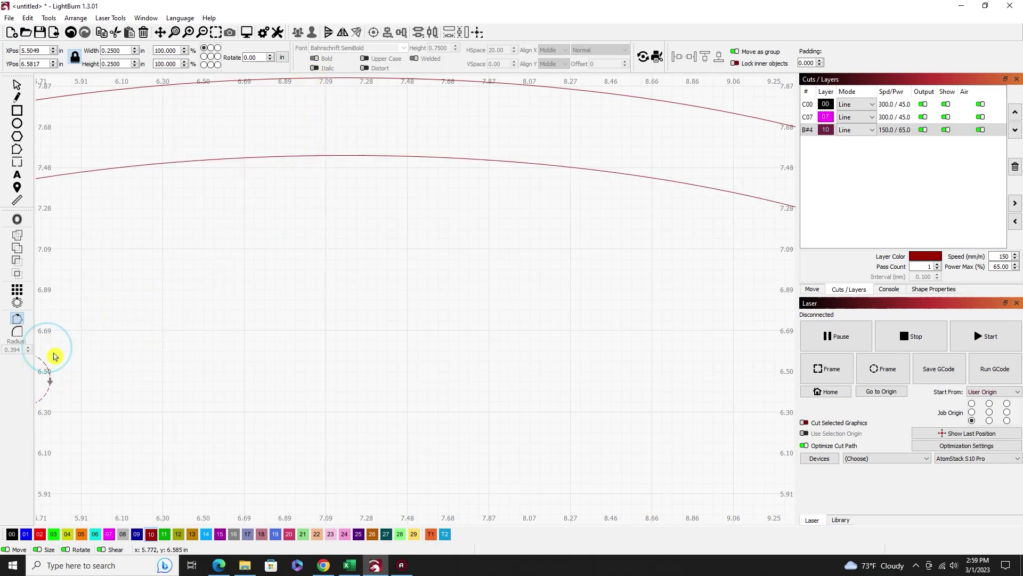
pyautogui.click(17, 85)
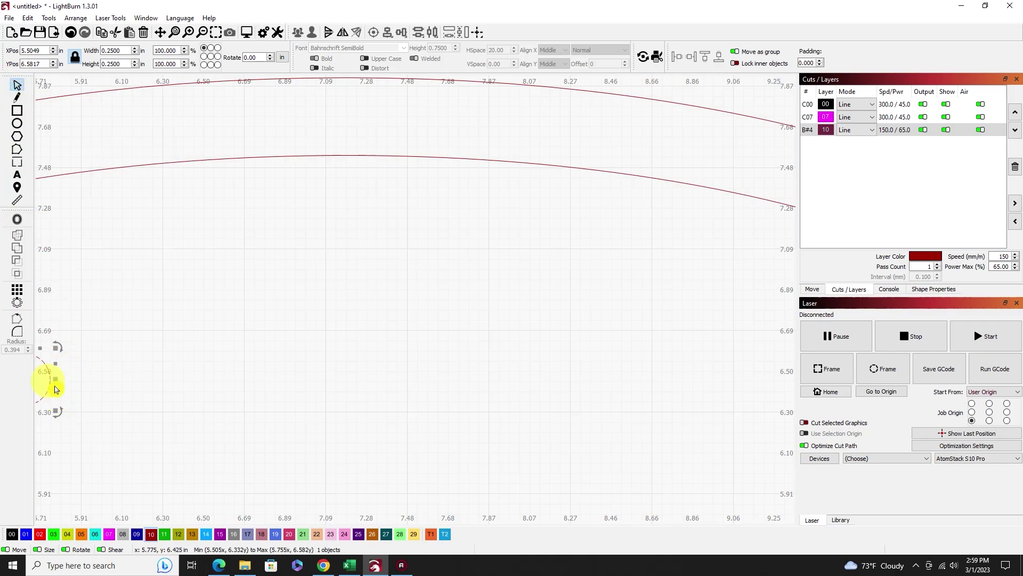
pyautogui.scroll(-3, 77, 402)
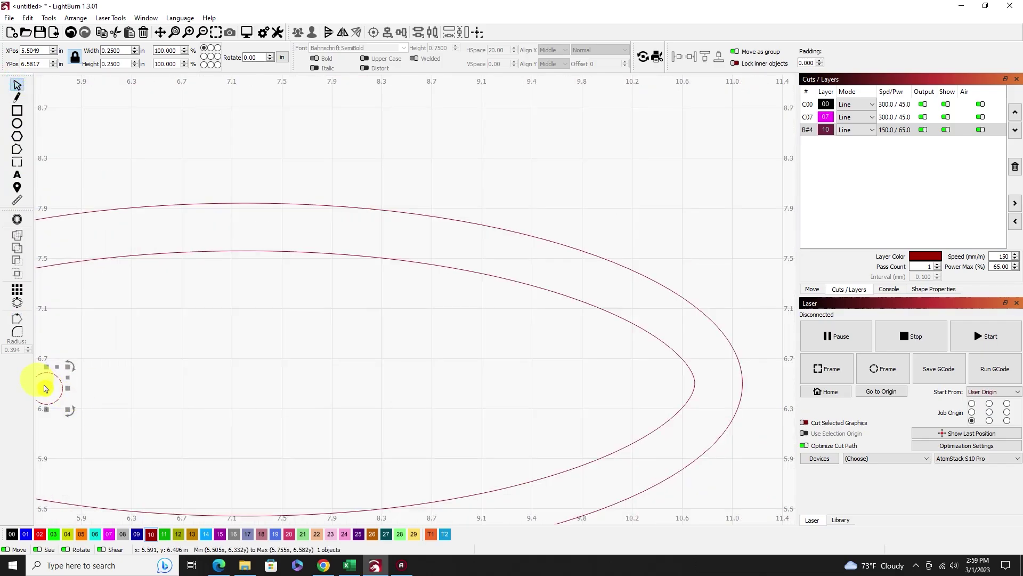
pyautogui.moveTo(46, 388); pyautogui.dragTo(305, 269)
pyautogui.scroll(5, 343, 273)
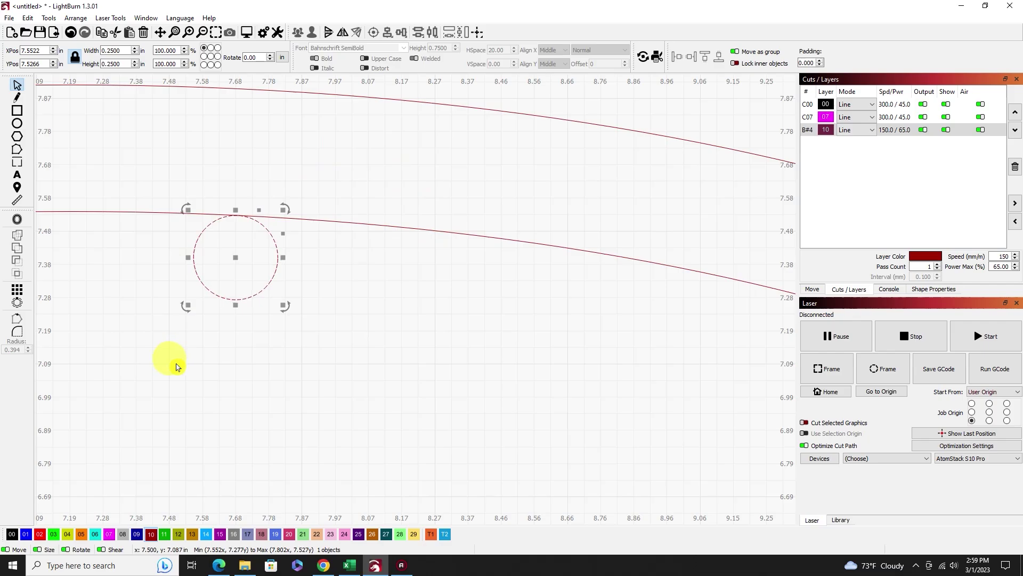
pyautogui.moveTo(175, 370); pyautogui.dragTo(526, 423)
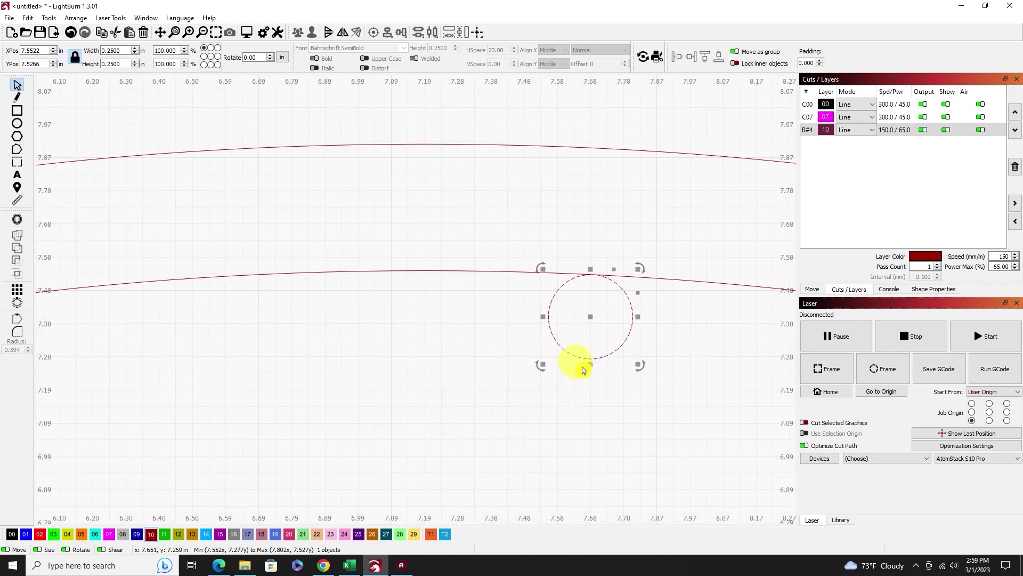
pyautogui.moveTo(587, 313); pyautogui.dragTo(391, 267)
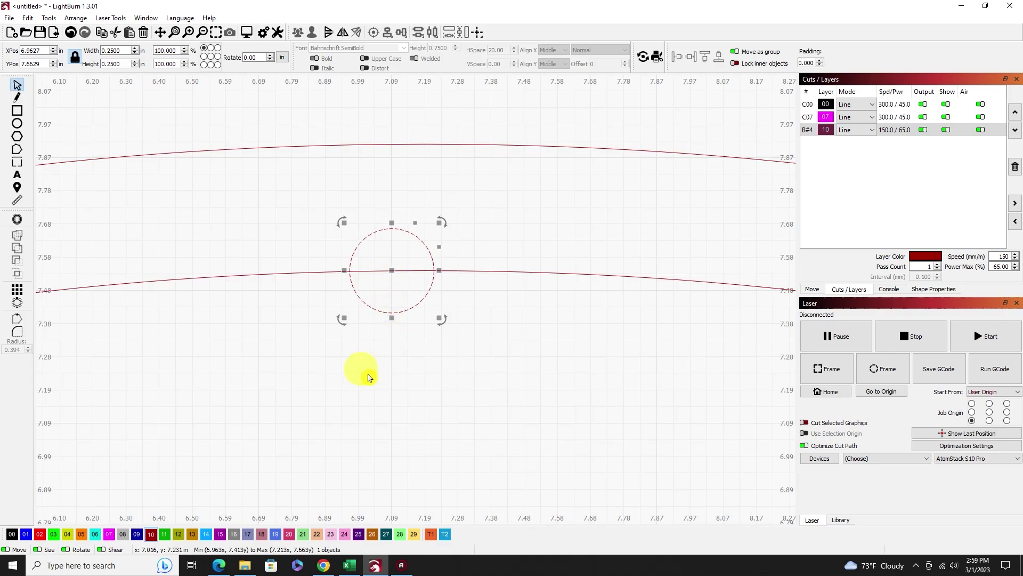
pyautogui.click(190, 331)
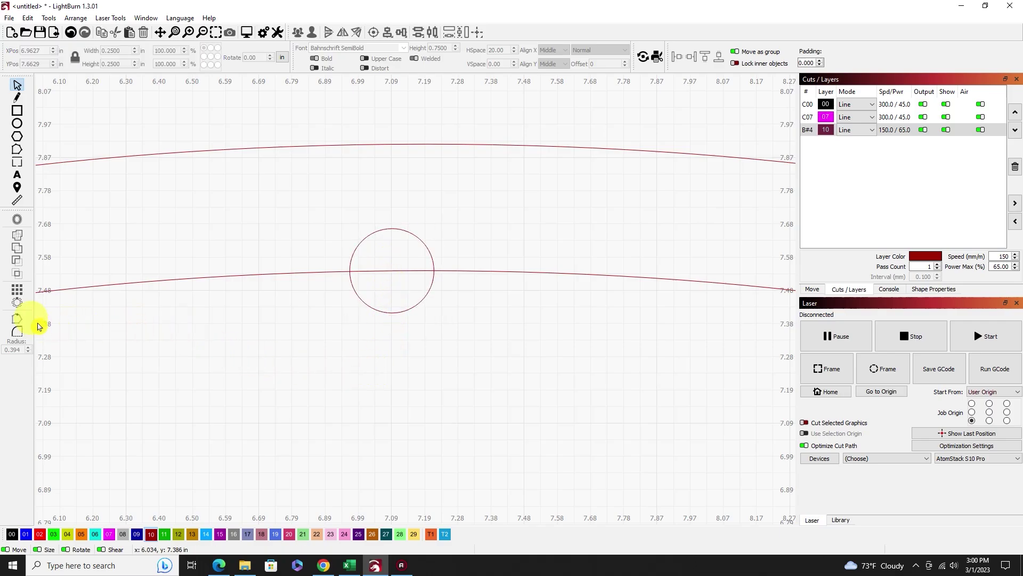
pyautogui.click(17, 319)
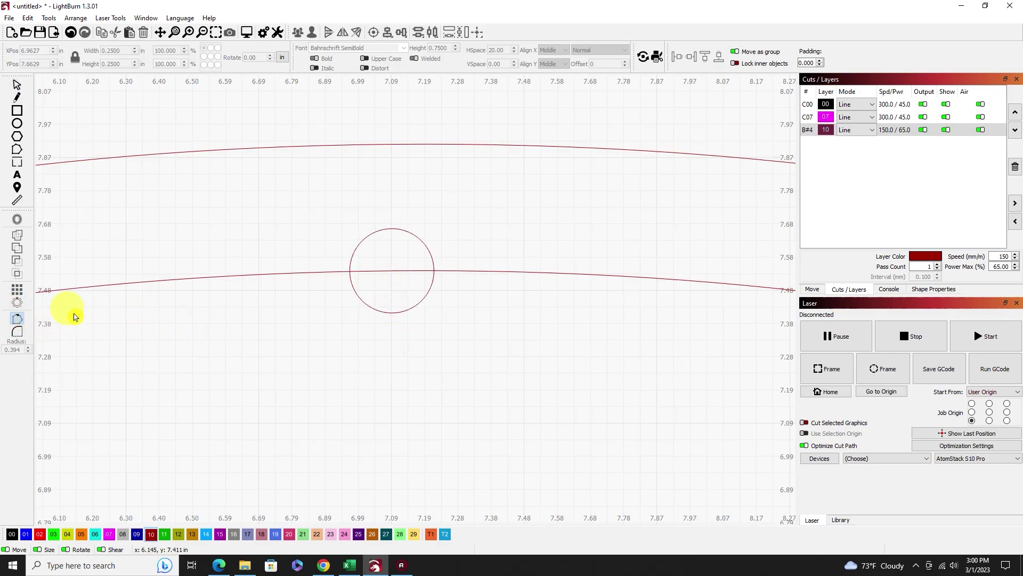
pyautogui.click(290, 276)
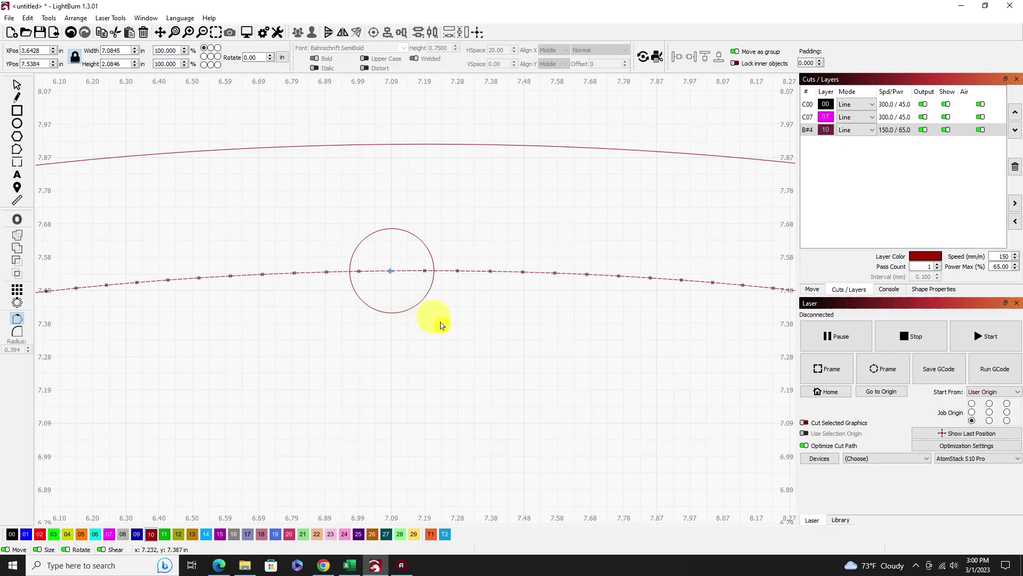
# - Shift the circle about 0.4 in to the right along the inner ellipse, and show the ellipse's nodes to compare it with the start point
pyautogui.click(20, 85)
pyautogui.click(263, 188)
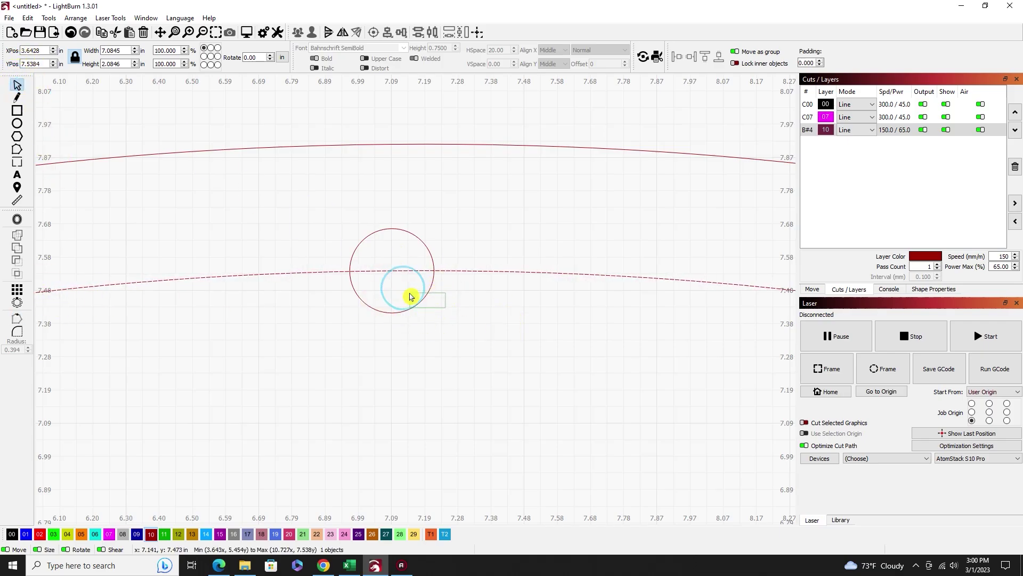
pyautogui.click(394, 257)
pyautogui.moveTo(393, 268); pyautogui.dragTo(527, 270)
pyautogui.click(385, 339)
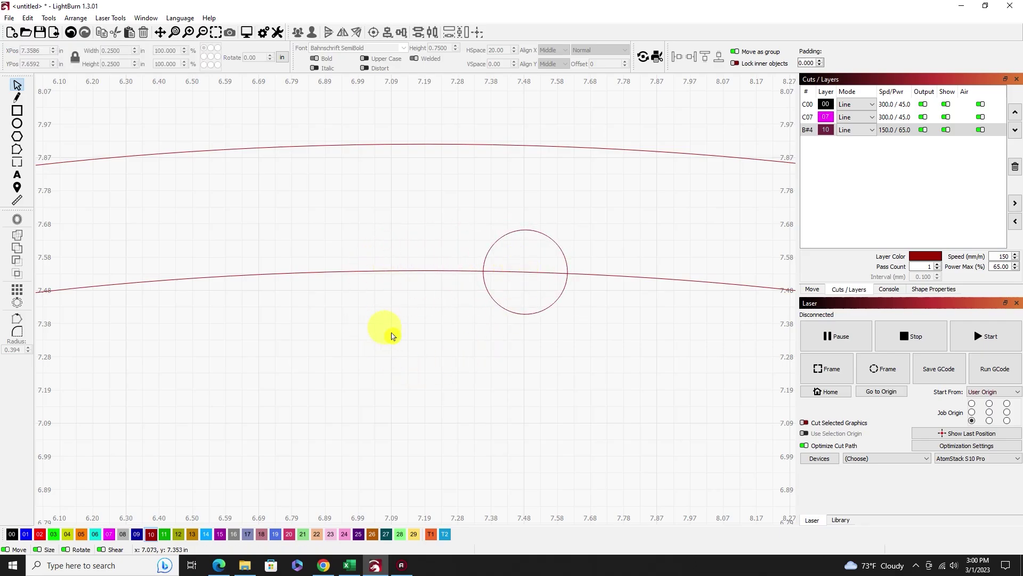
pyautogui.click(19, 319)
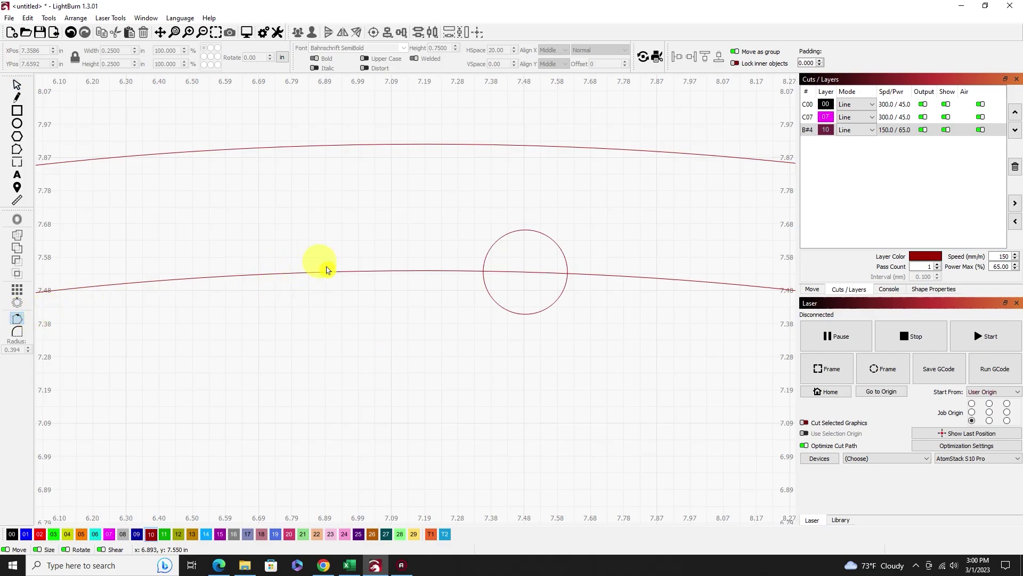
pyautogui.click(338, 272)
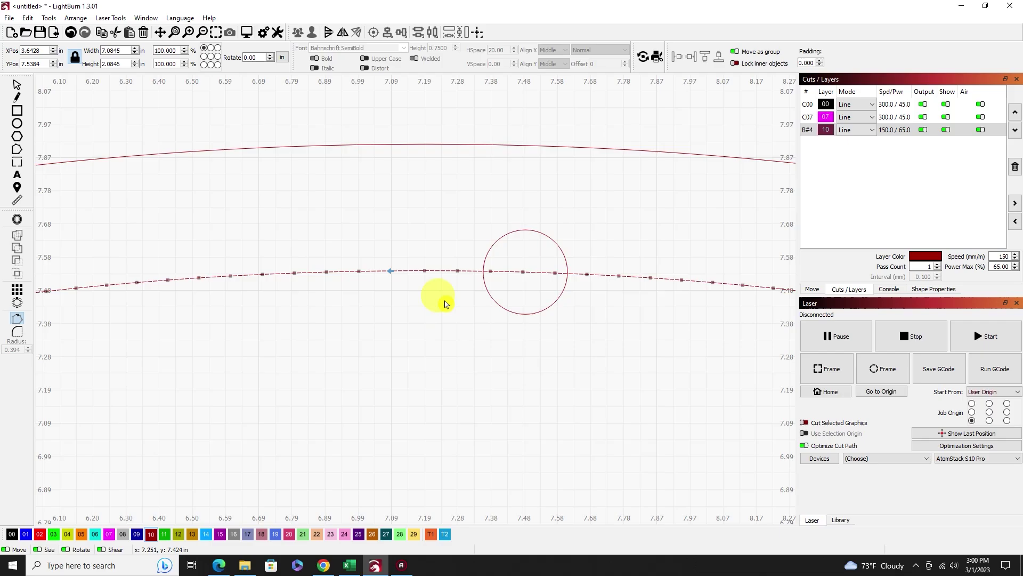
pyautogui.scroll(-5, 421, 301)
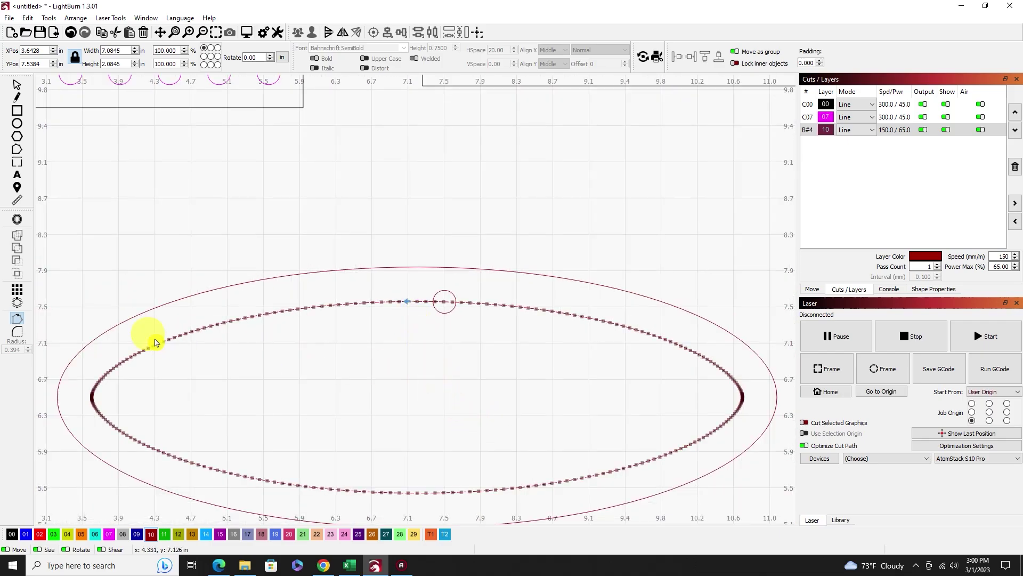
# - Try to distribute four copies of the offset-from-start circle along the inner ellipse with Copy Along Path, without rotating them
pyautogui.click(16, 85)
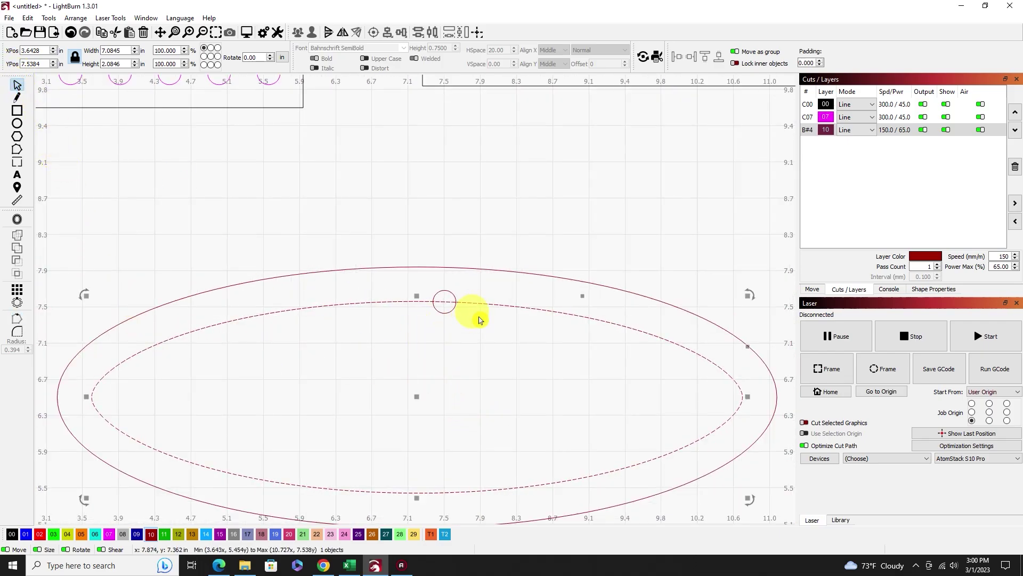
pyautogui.click(453, 309)
pyautogui.moveTo(450, 308); pyautogui.dragTo(451, 309)
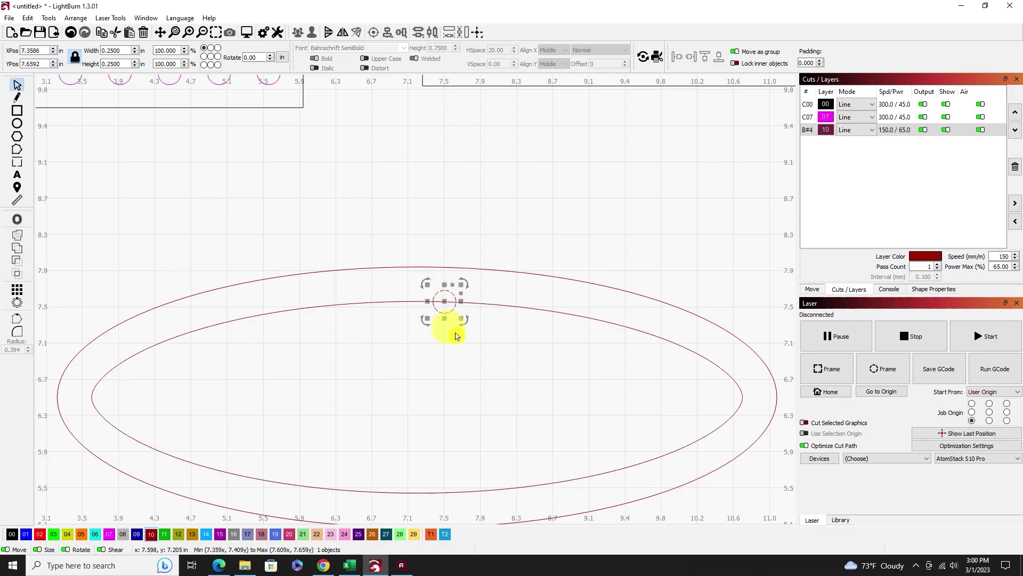
pyautogui.keyDown('shift'); pyautogui.click(385, 302); pyautogui.keyUp('shift')
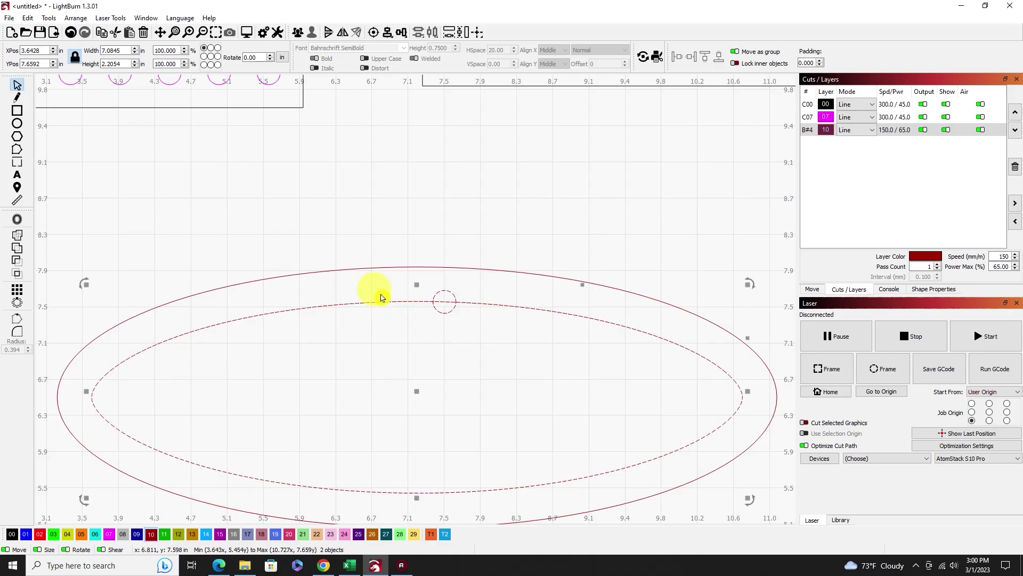
pyautogui.click(75, 18)
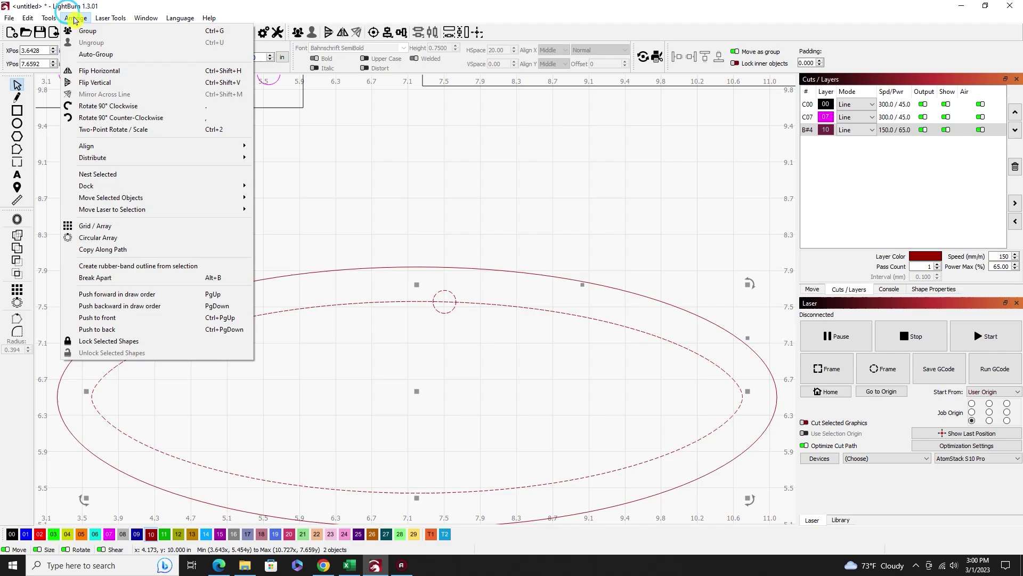
pyautogui.click(112, 249)
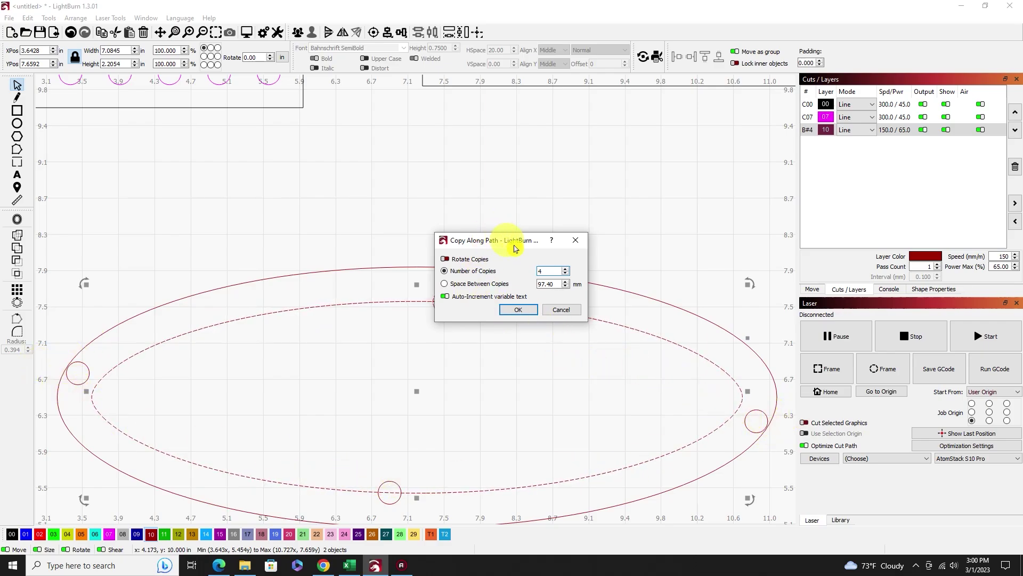
pyautogui.moveTo(509, 239); pyautogui.dragTo(498, 148)
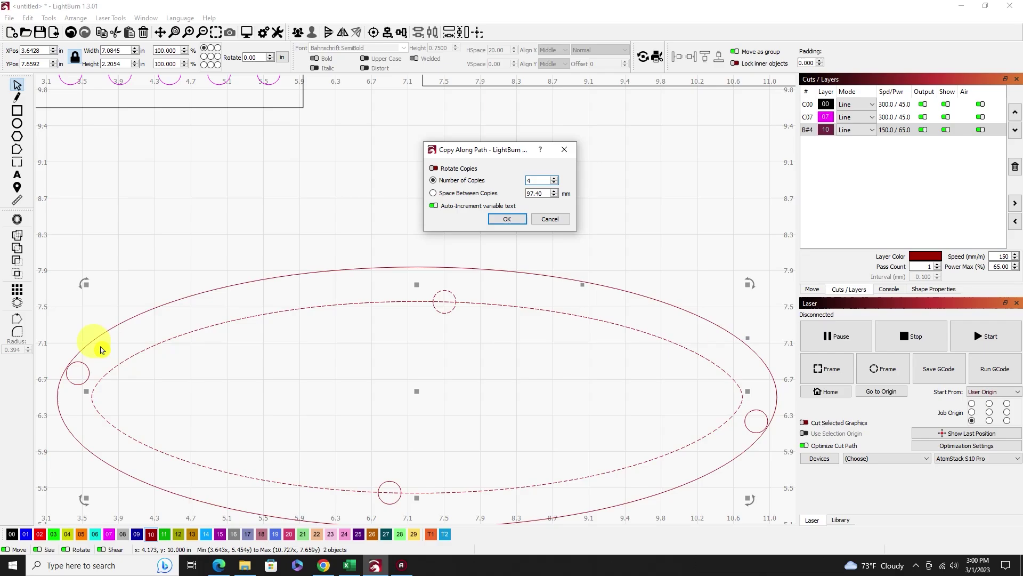
pyautogui.click(553, 224)
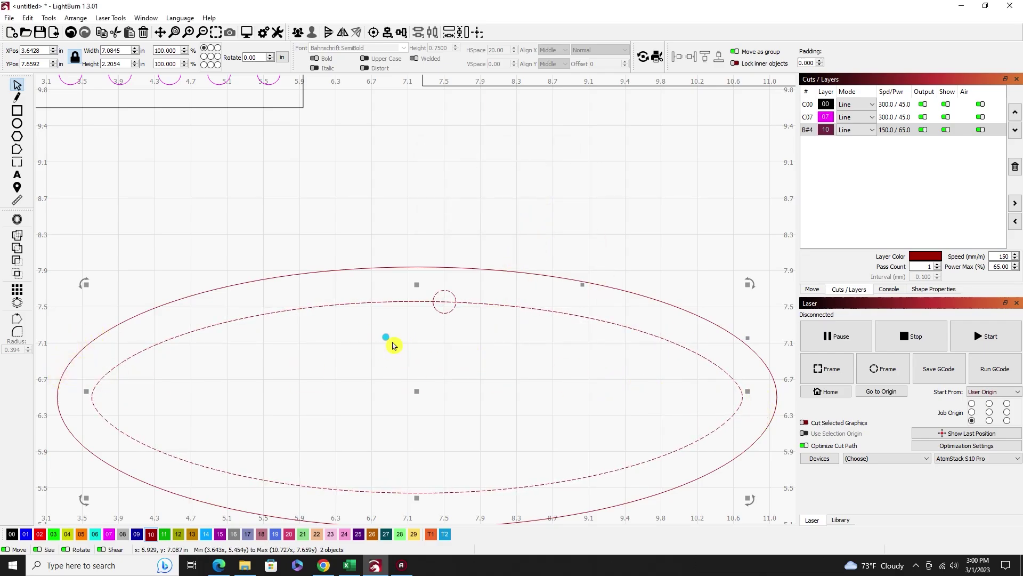
# - Locate the inner ellipse's start node, and move the 0.25 in circle about 0.4 in to the left onto that node
pyautogui.click(421, 339)
pyautogui.scroll(3, 409, 326)
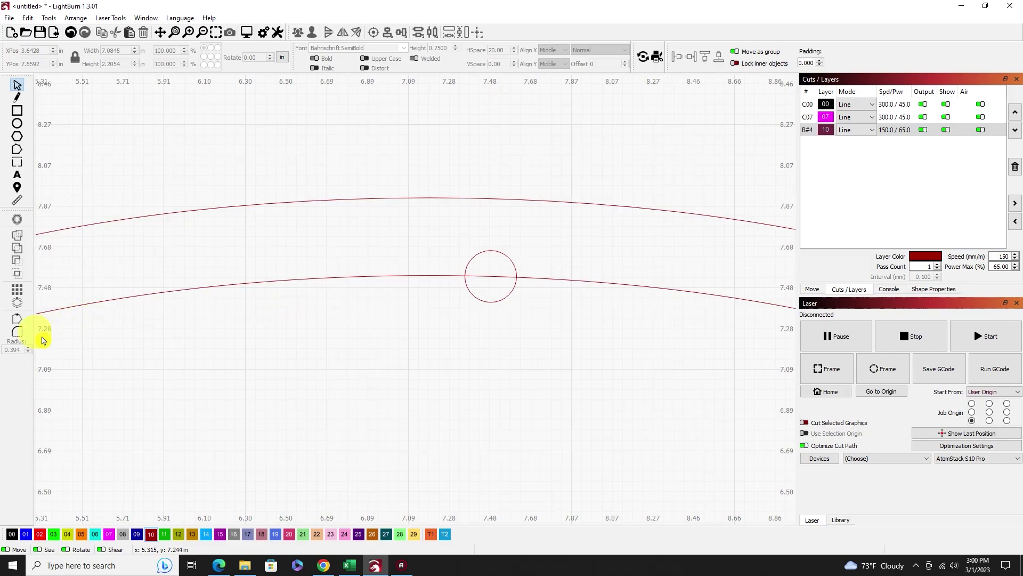
pyautogui.click(17, 319)
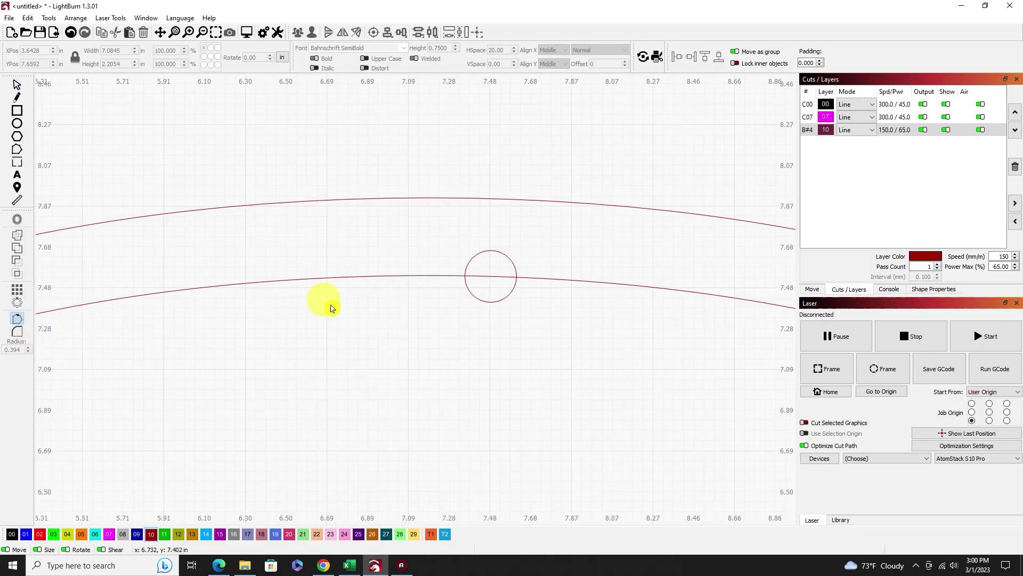
pyautogui.click(372, 276)
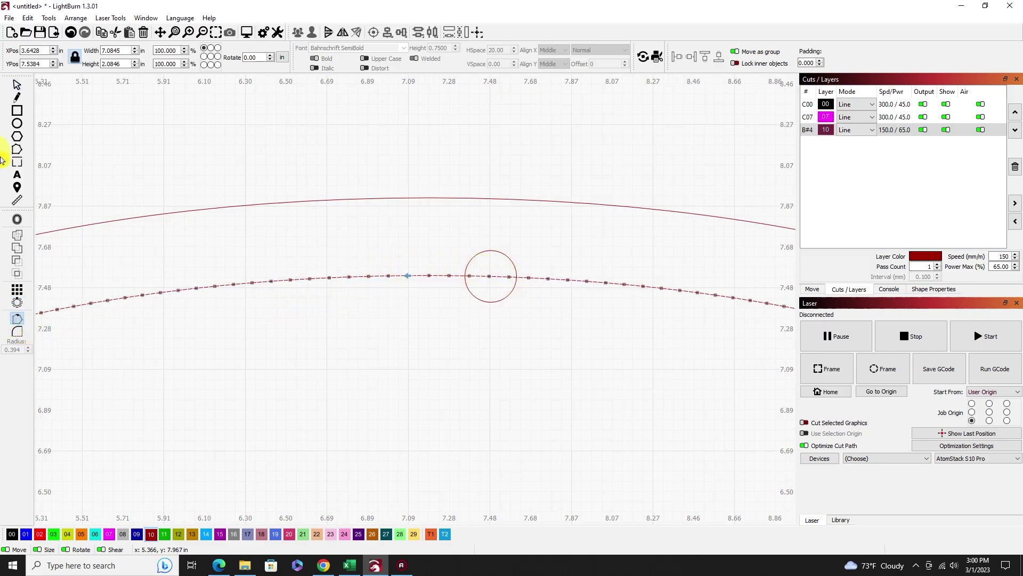
pyautogui.click(17, 85)
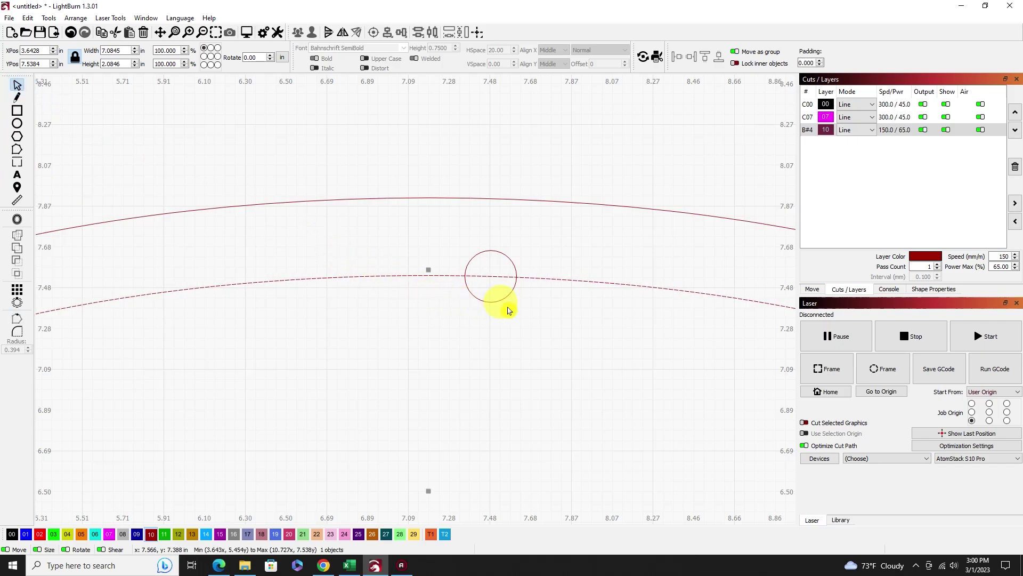
pyautogui.click(498, 277)
pyautogui.moveTo(490, 272); pyautogui.dragTo(416, 264)
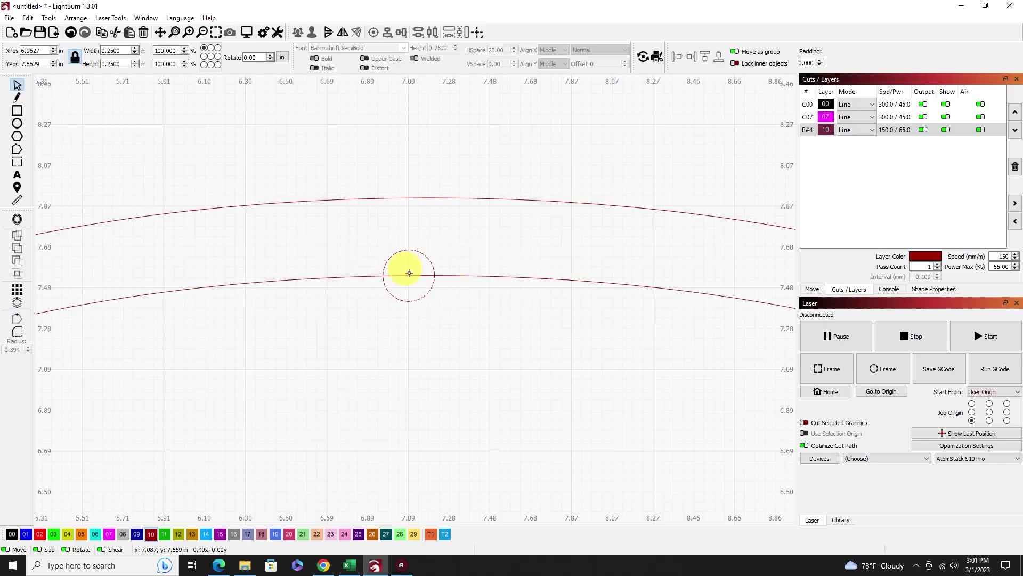
pyautogui.moveTo(409, 274); pyautogui.dragTo(409, 274)
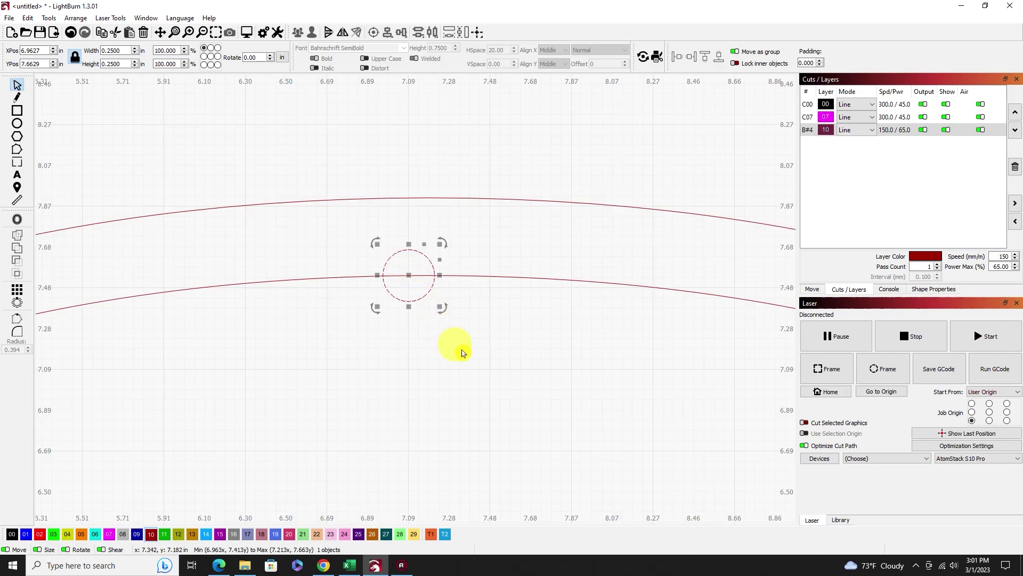
# - Show the inner ellipse's nodes to check that the circle is centred on its start point
pyautogui.click(457, 345)
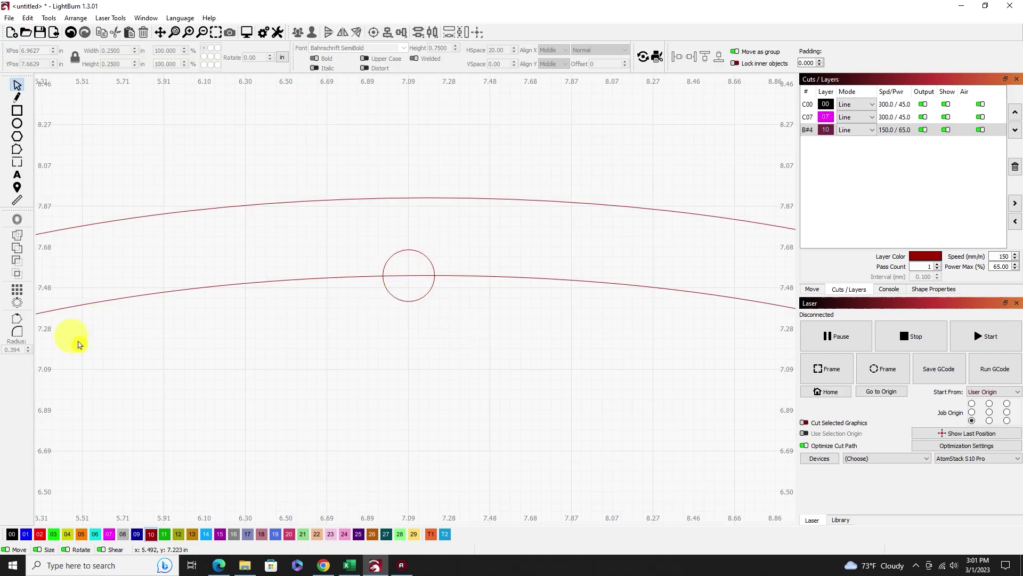
pyautogui.click(13, 319)
pyautogui.click(263, 283)
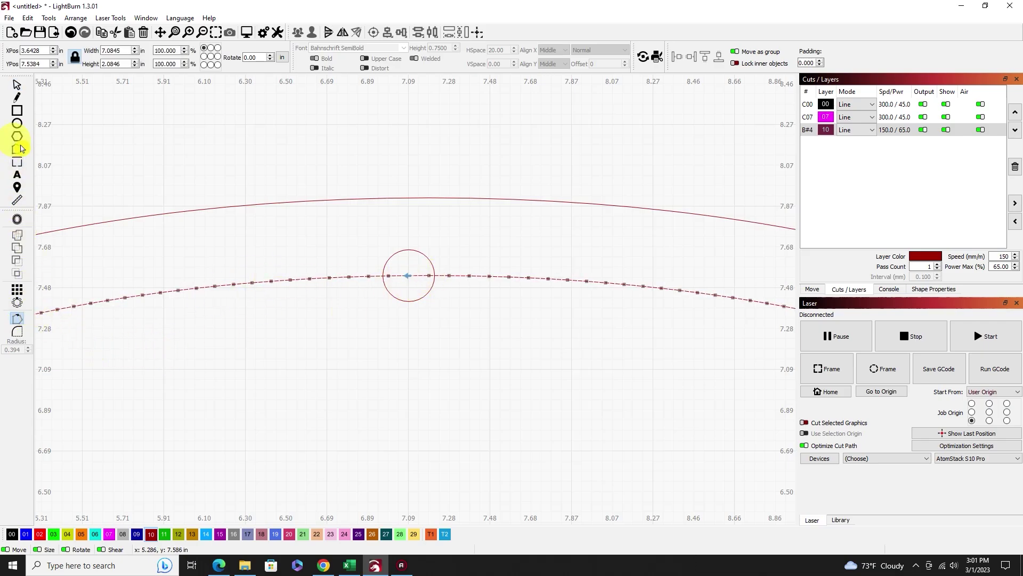
pyautogui.click(14, 86)
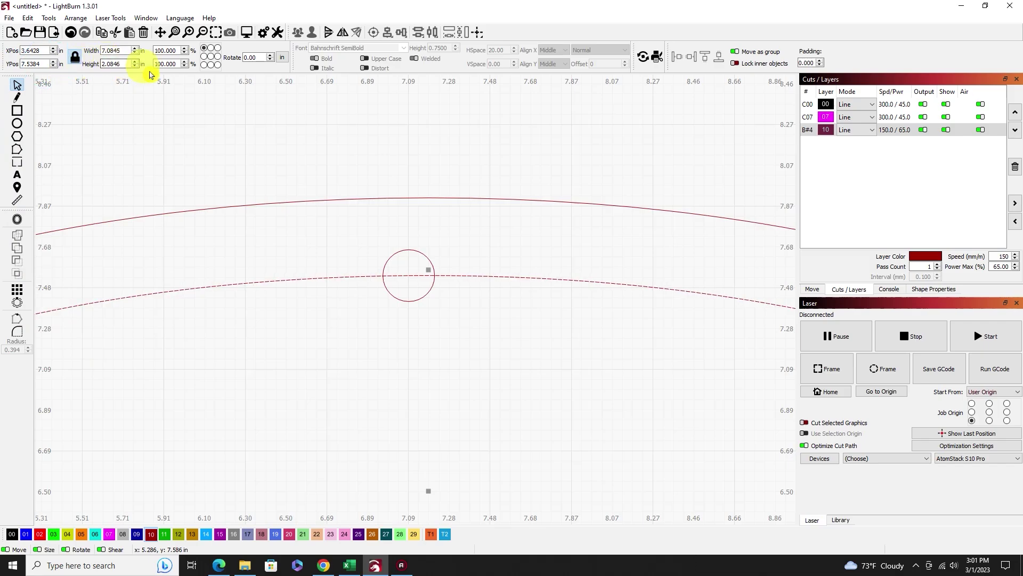
# - Start Copy Along Path for the 0.25 in circle and the inner ellipse, with 15 mm of space between copies
pyautogui.click(203, 33)
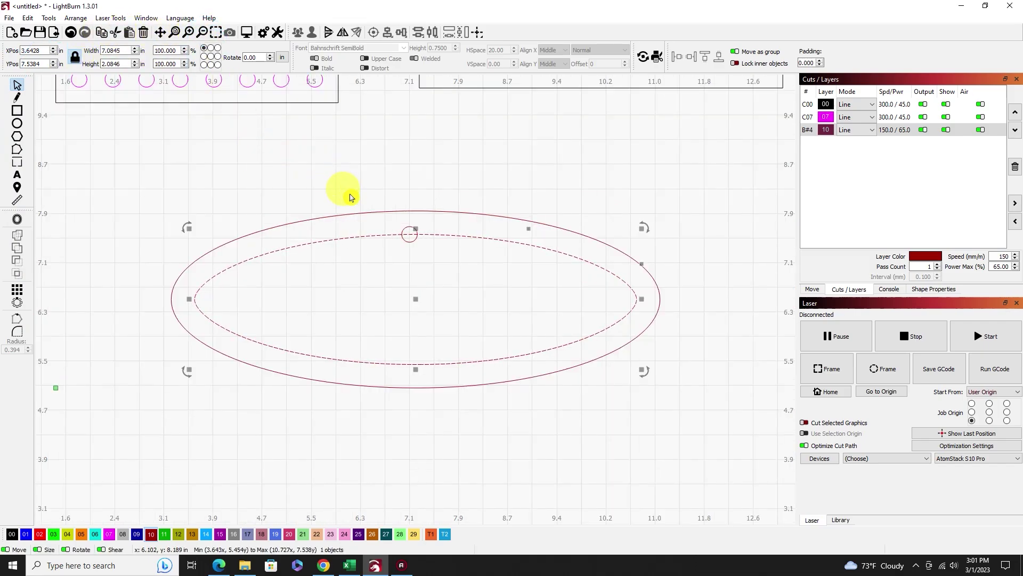
pyautogui.click(414, 248)
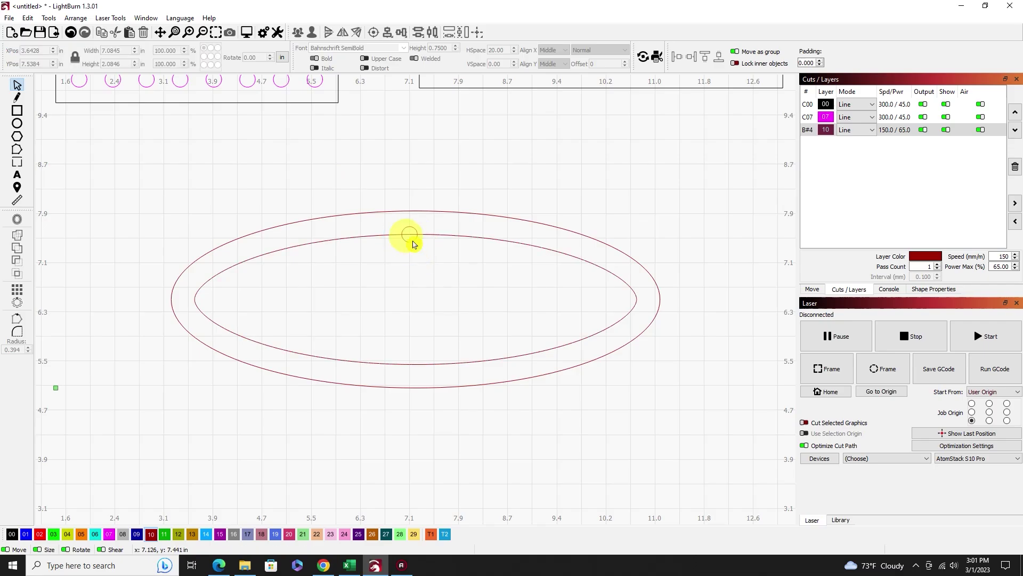
pyautogui.click(411, 242)
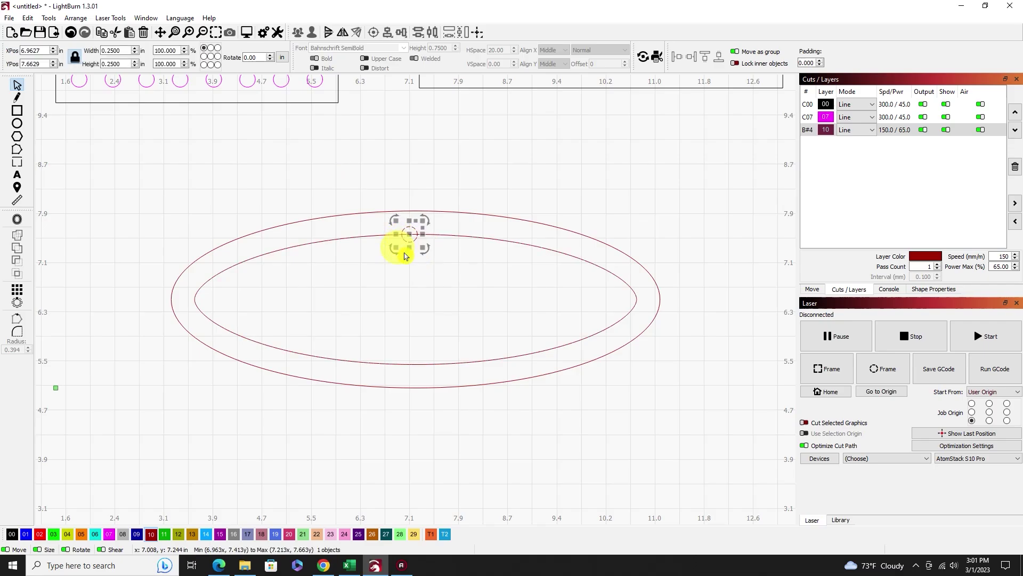
pyautogui.keyDown('shift'); pyautogui.click(368, 234); pyautogui.keyUp('shift')
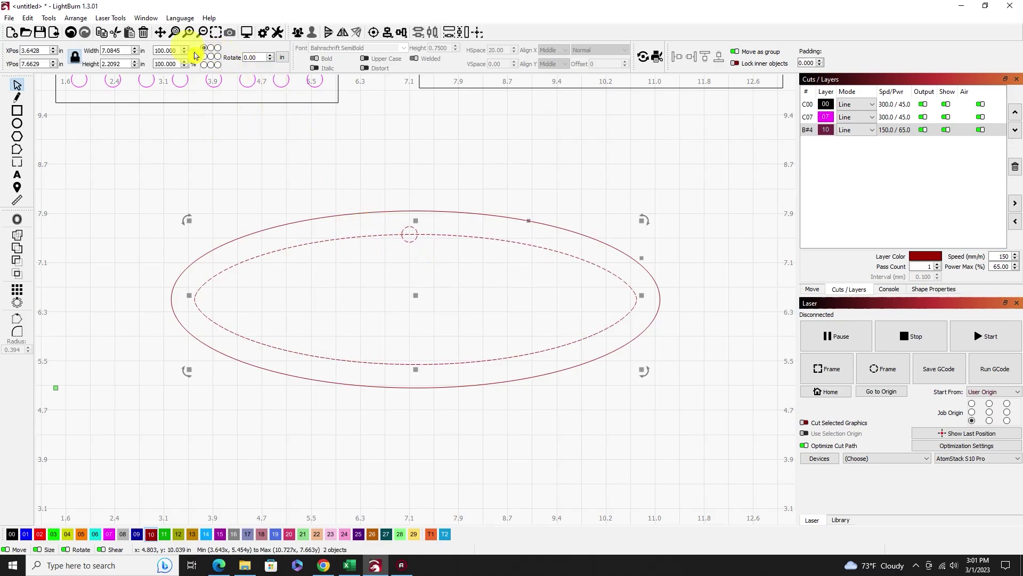
pyautogui.click(81, 19)
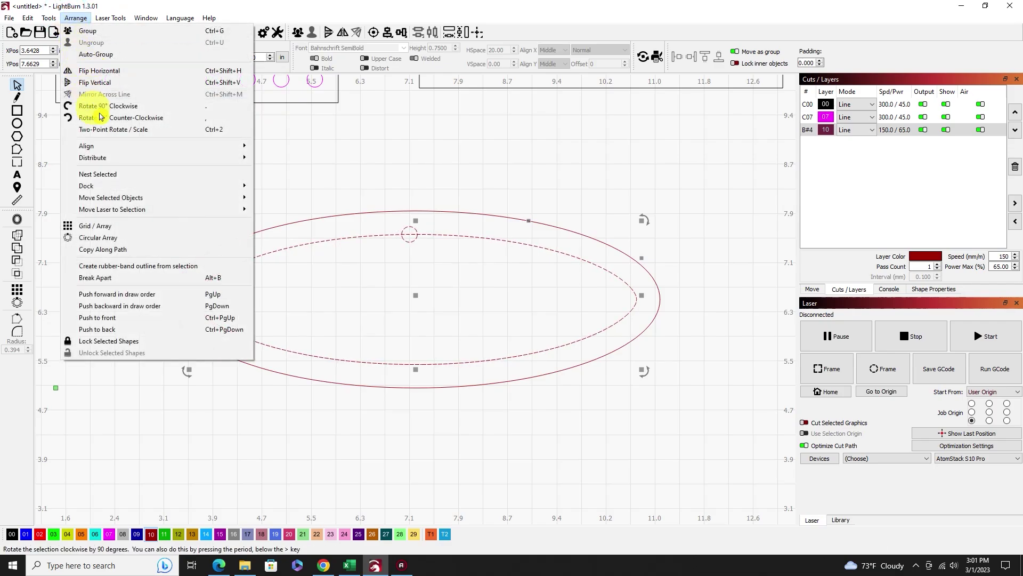
pyautogui.click(103, 252)
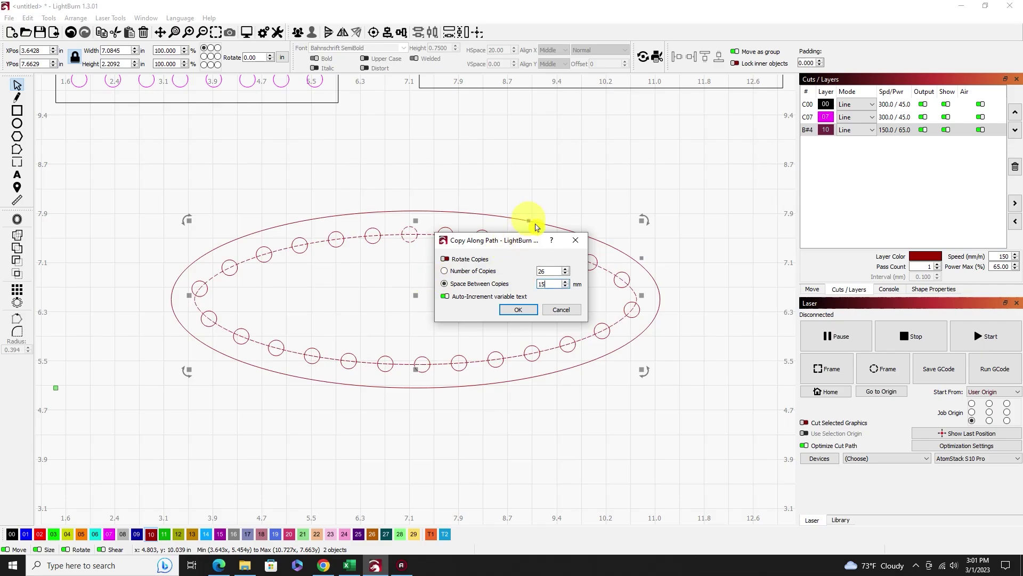
# - Try 16 mm between the copies, switch to distributing by number with 25 copies, and create the circles along the inner ellipse
pyautogui.moveTo(529, 240); pyautogui.dragTo(500, 118)
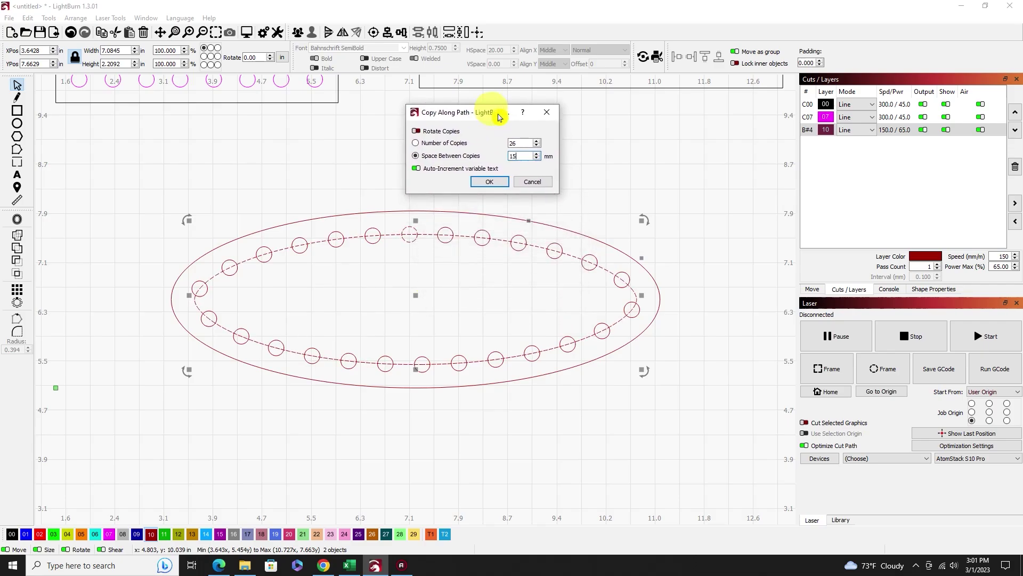
pyautogui.doubleClick(515, 156)
pyautogui.write('16')
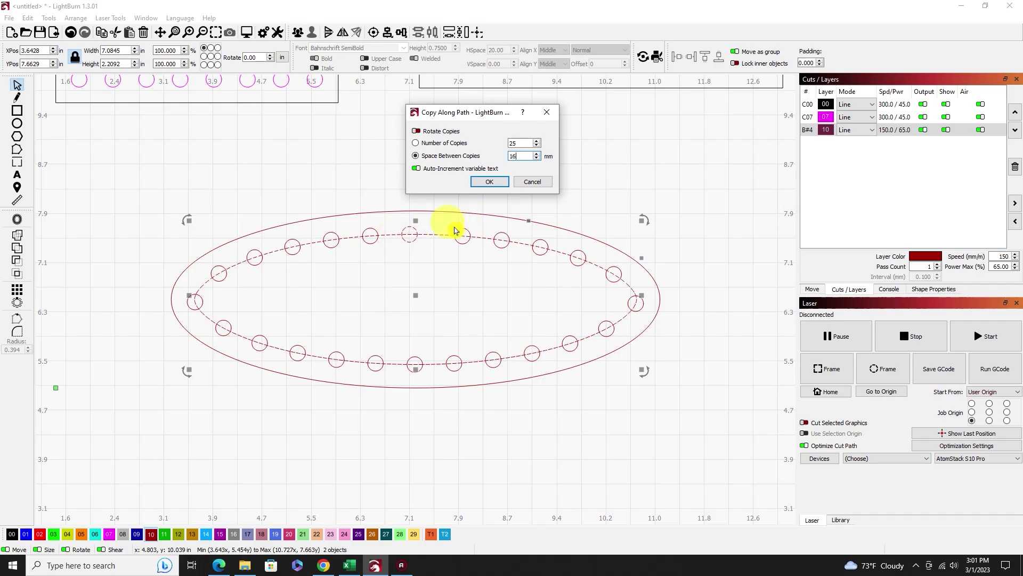
pyautogui.click(520, 142)
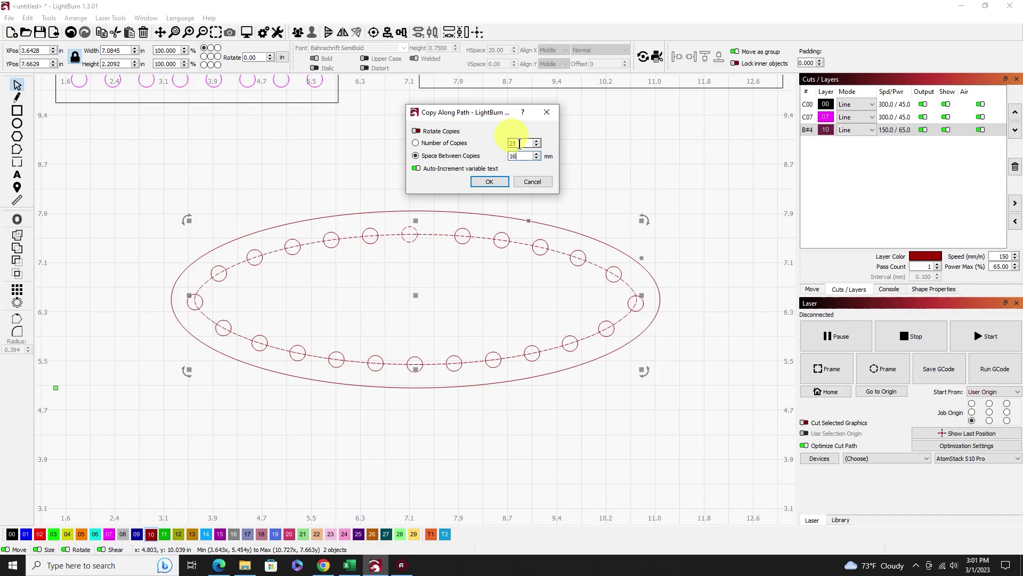
pyautogui.click(415, 143)
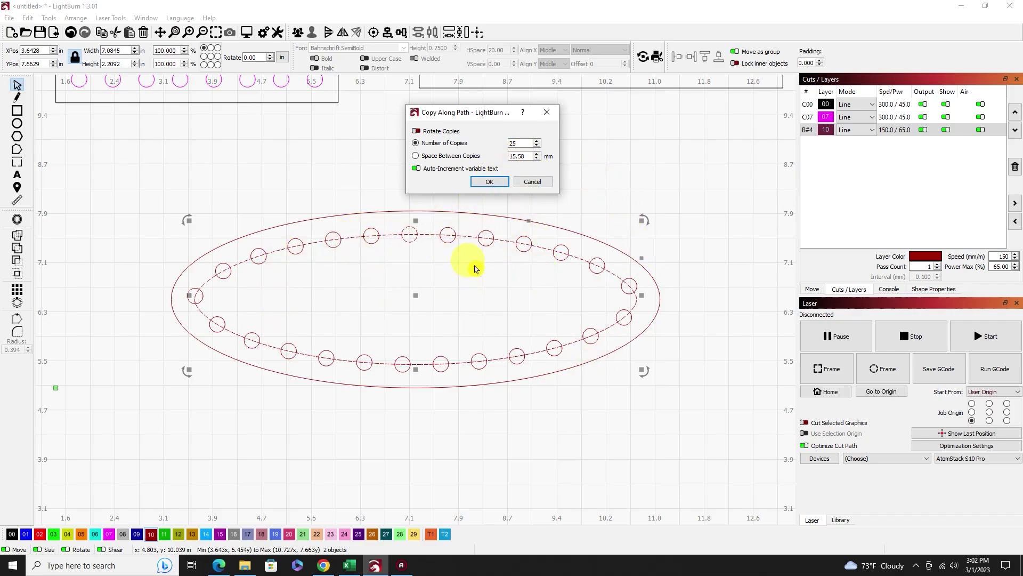
pyautogui.click(489, 182)
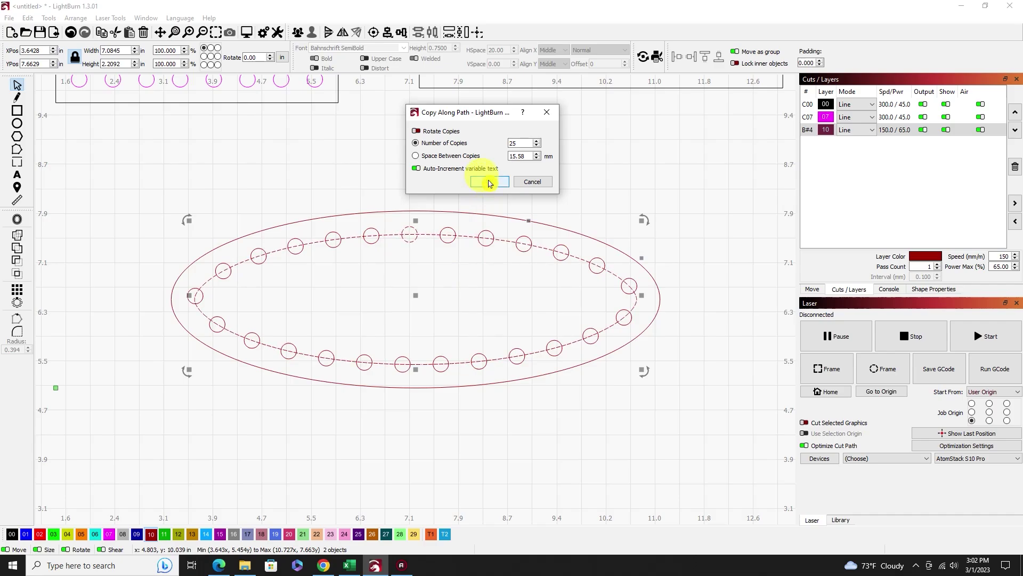
# - Delete the inner ellipse used as the path, leaving the circles inside the outer ellipse
pyautogui.click(431, 289)
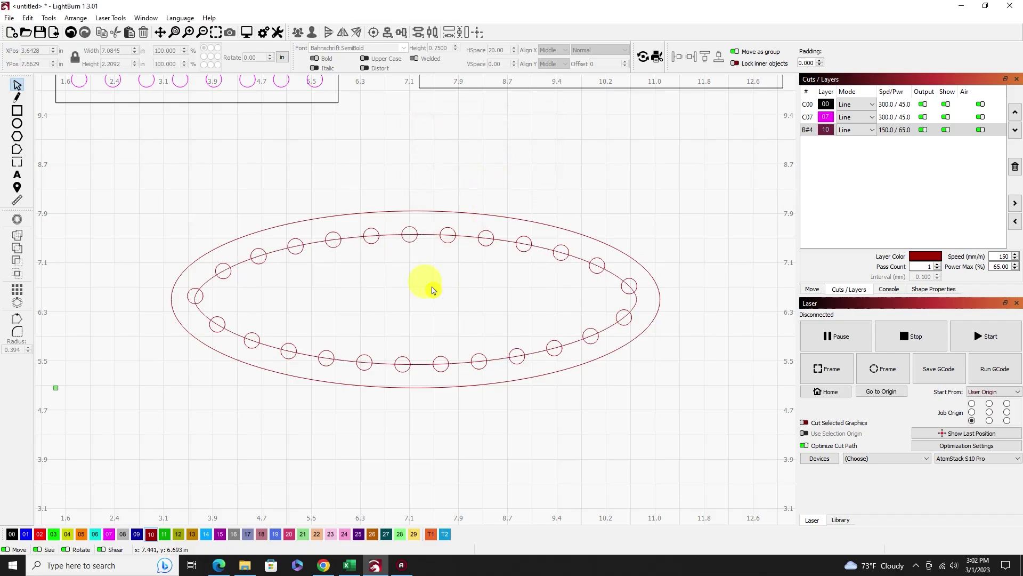
pyautogui.click(387, 239)
pyautogui.press('Delete')
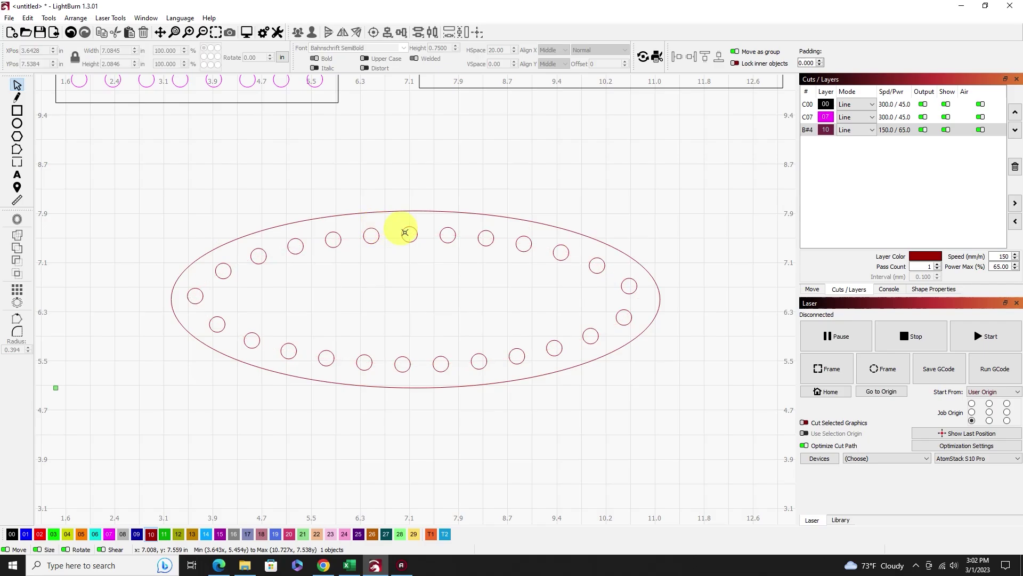
# - Frame the square, rectangle and ellipse together to review their evenly distributed circles
pyautogui.scroll(-3, 394, 272)
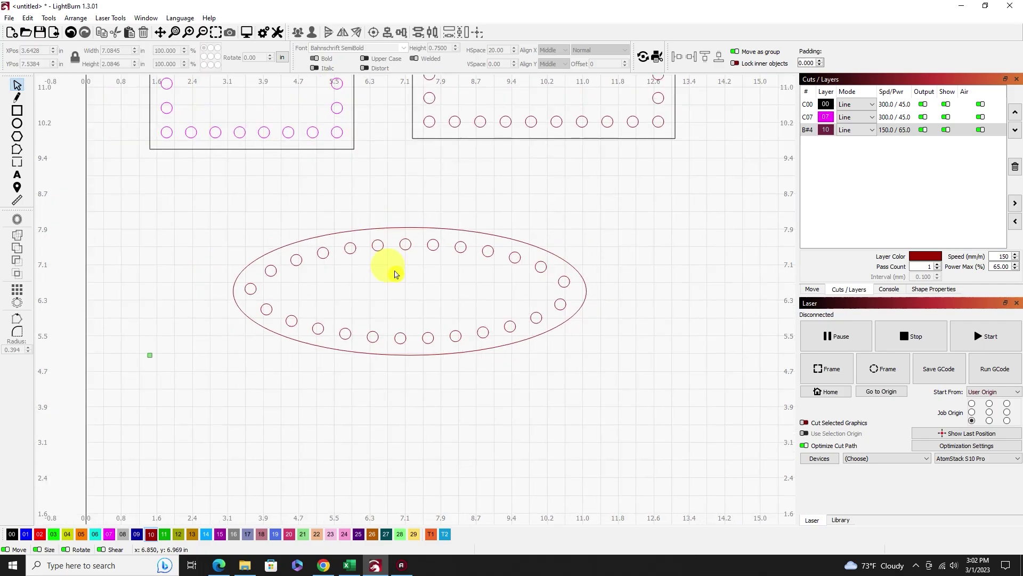
pyautogui.scroll(-2, 394, 273)
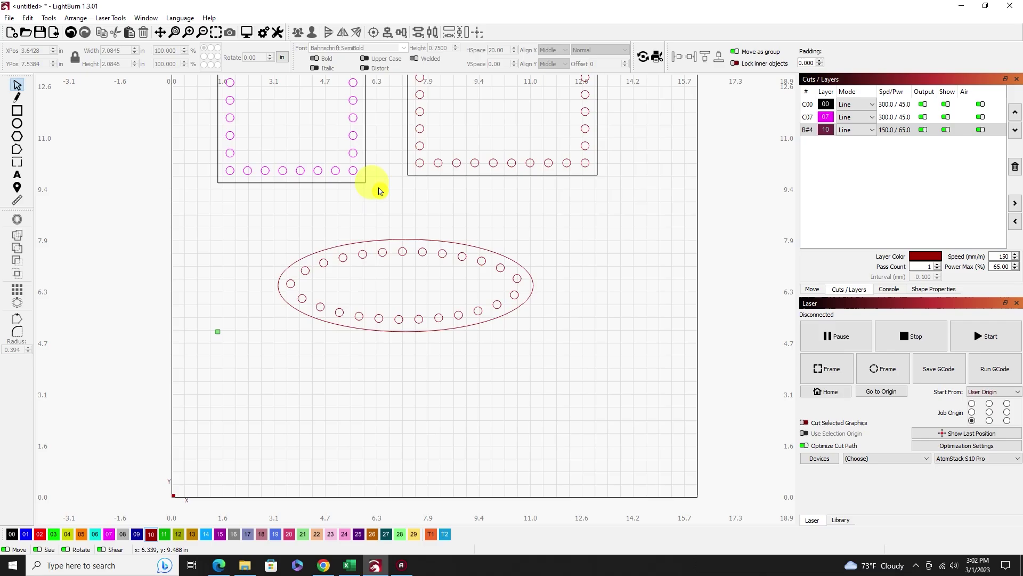
pyautogui.scroll(-2, 376, 114)
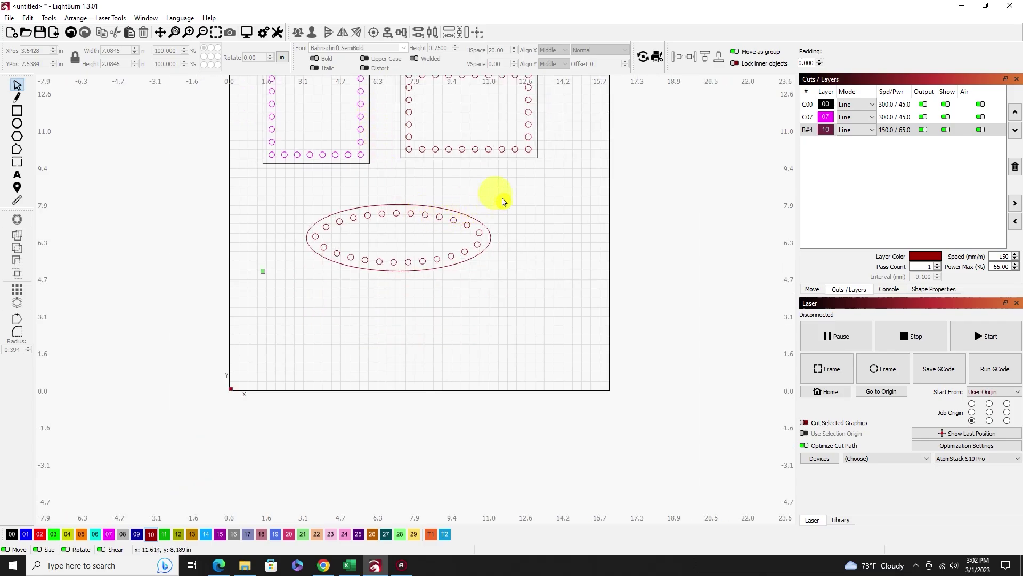
pyautogui.moveTo(501, 197); pyautogui.dragTo(546, 299)
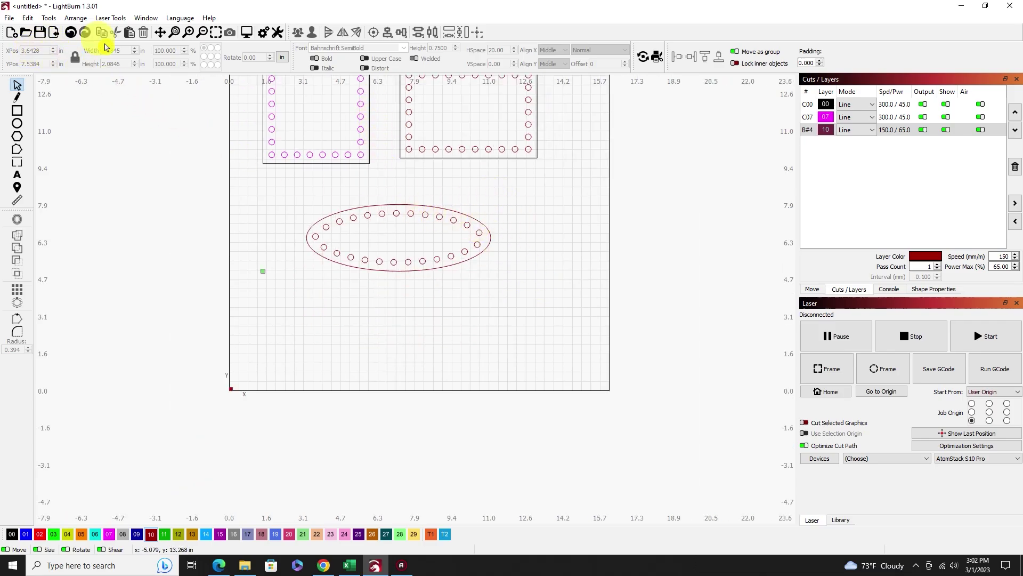
pyautogui.click(215, 34)
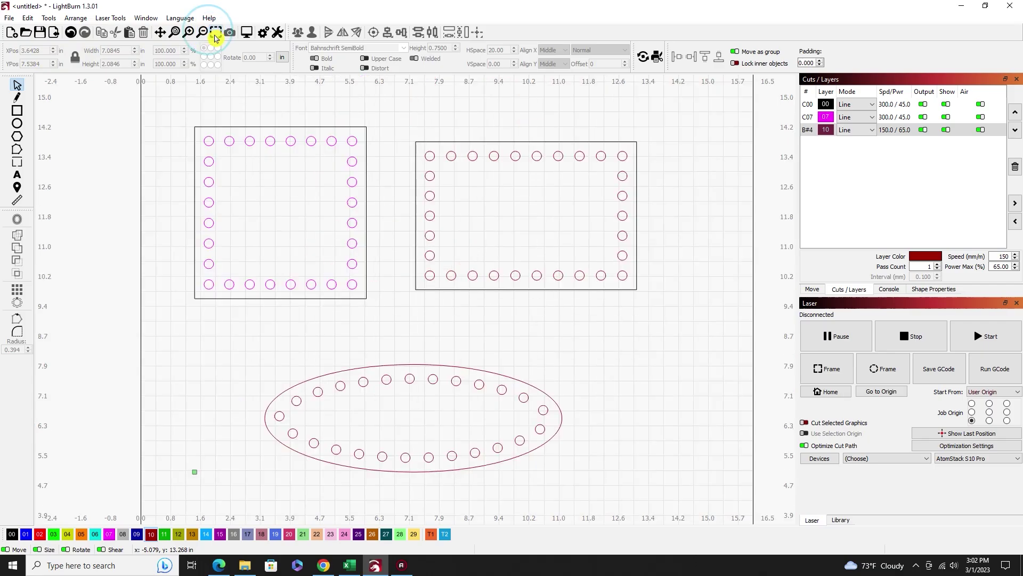